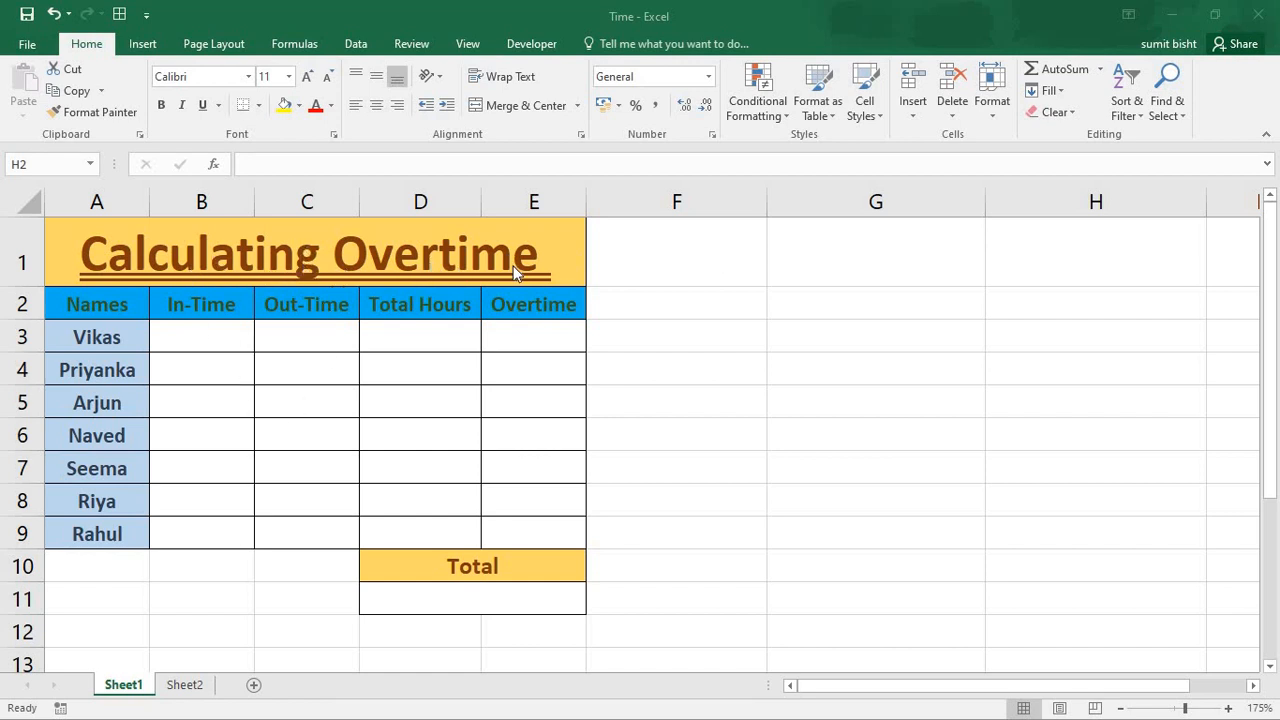
- Examine the overtime table's column headers and total cell on Sheet1 and the project hours table on Sheet2, ending back on Sheet1
{"action": "double_click", "coordinate": [178, 306]}
{"action": "left_click", "coordinate": [315, 307]}
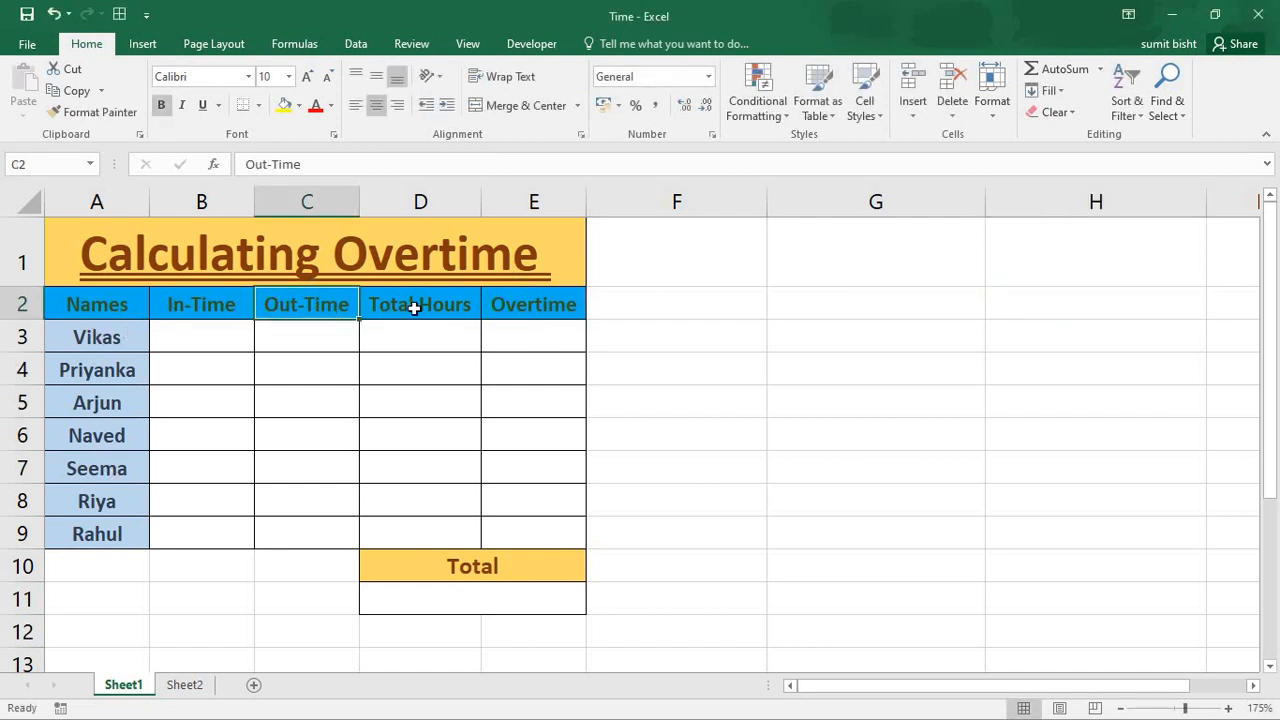
{"action": "left_click", "coordinate": [417, 303]}
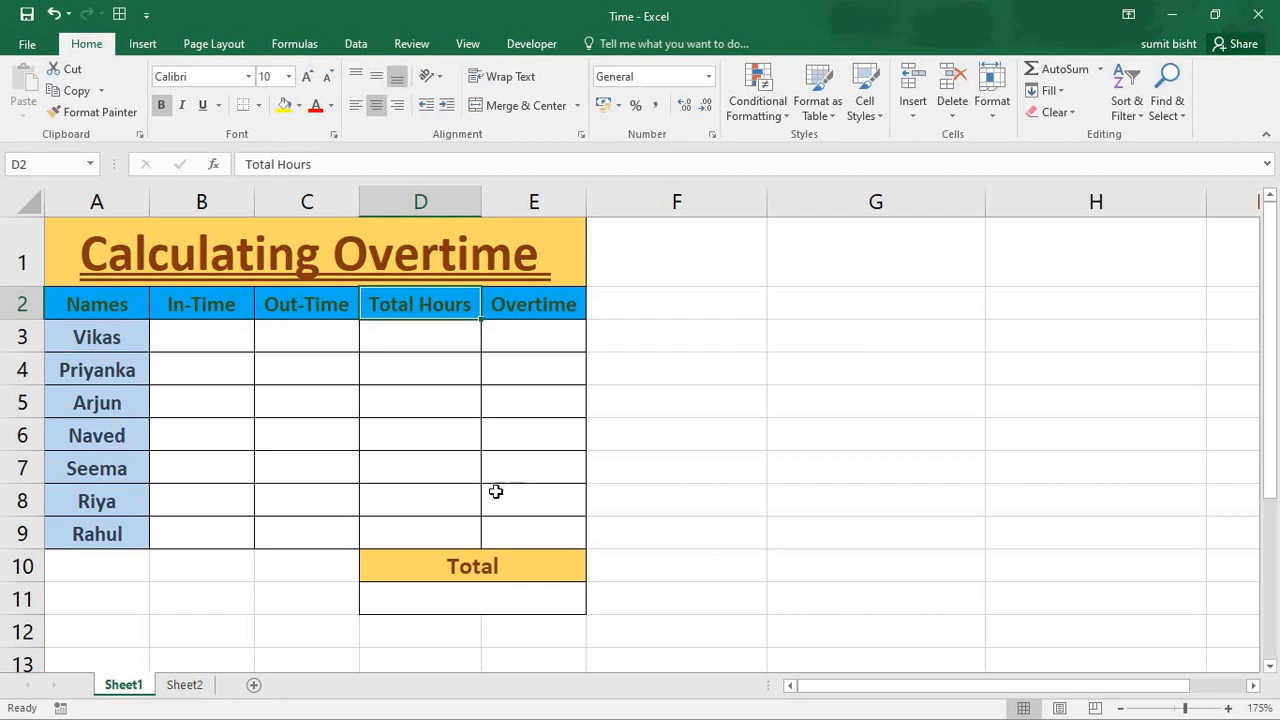
{"action": "left_click", "coordinate": [490, 600]}
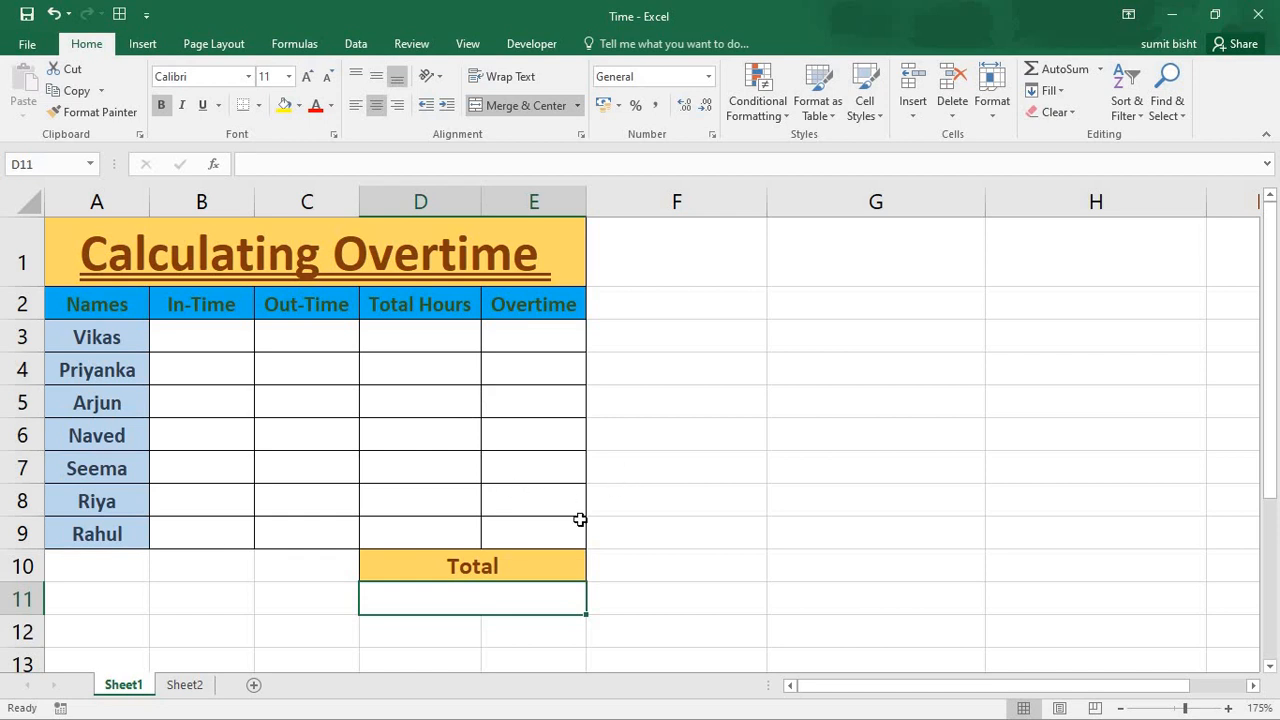
{"action": "left_click", "coordinate": [182, 686]}
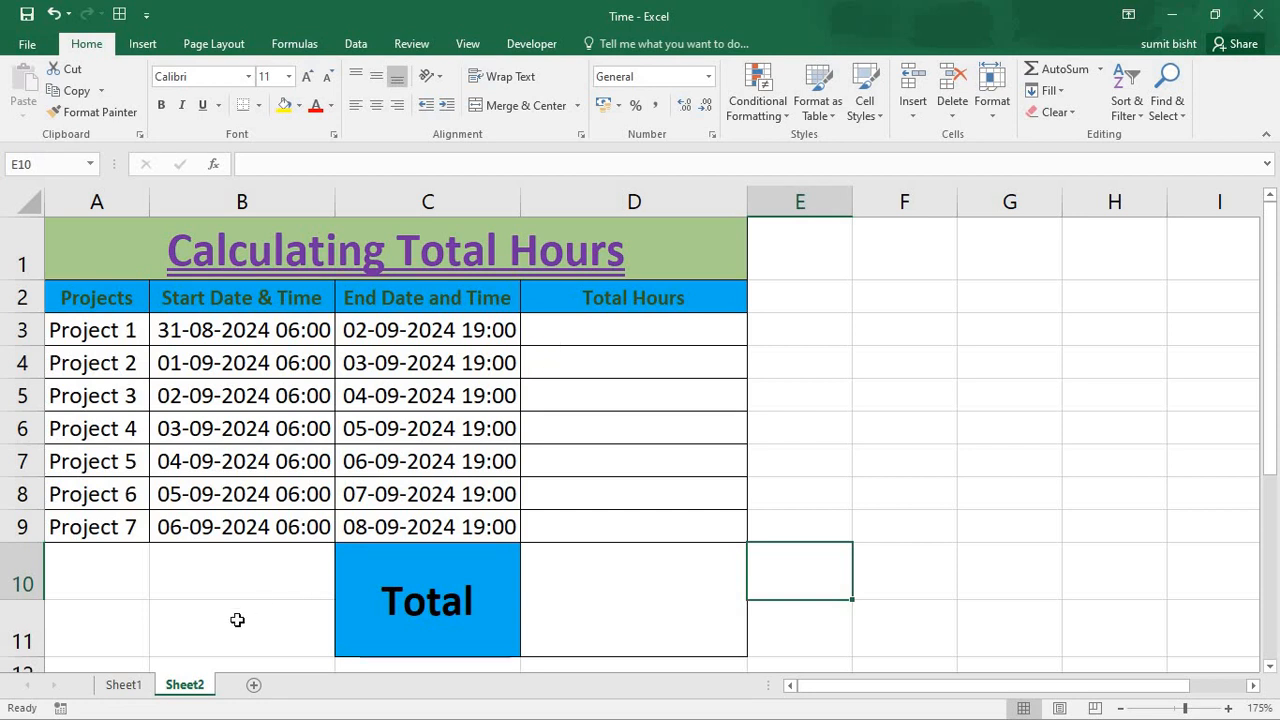
{"action": "left_click", "coordinate": [113, 685]}
- Try entering only 9 as the first employee's in-time in cell B3
{"action": "left_click", "coordinate": [209, 331]}
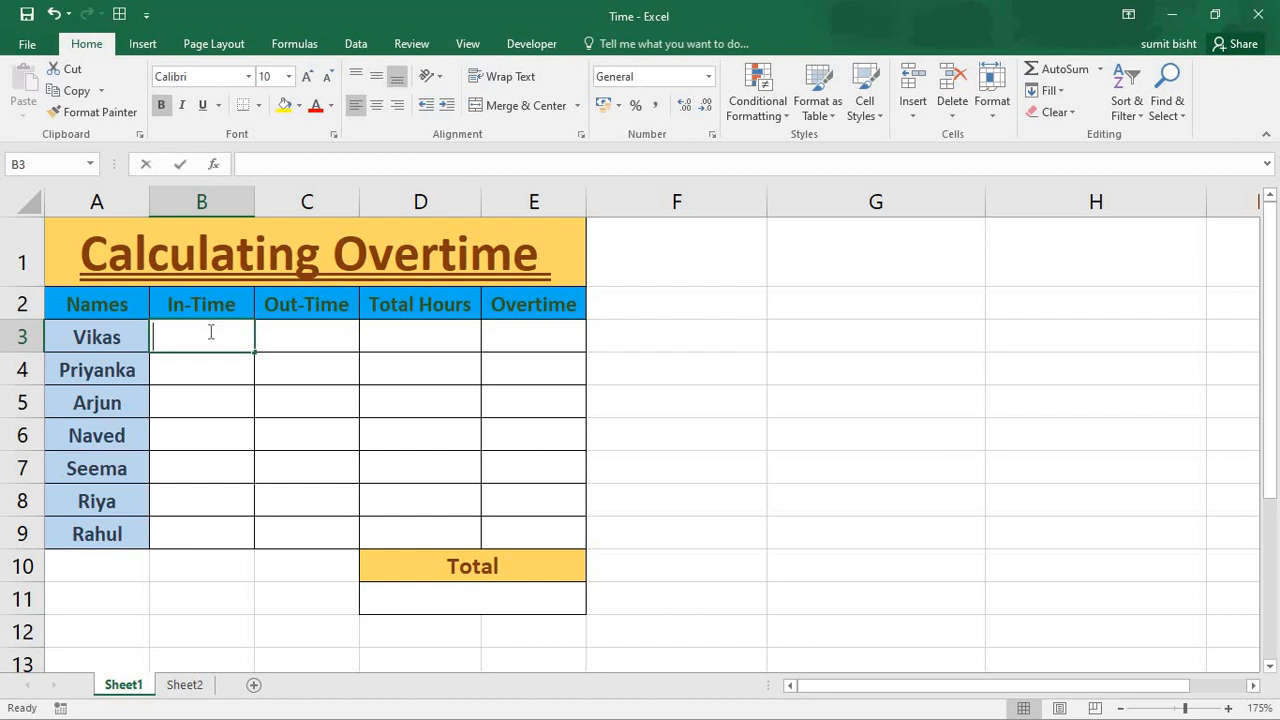
{"action": "type", "text": "9"}
{"action": "key", "text": "Tab"}
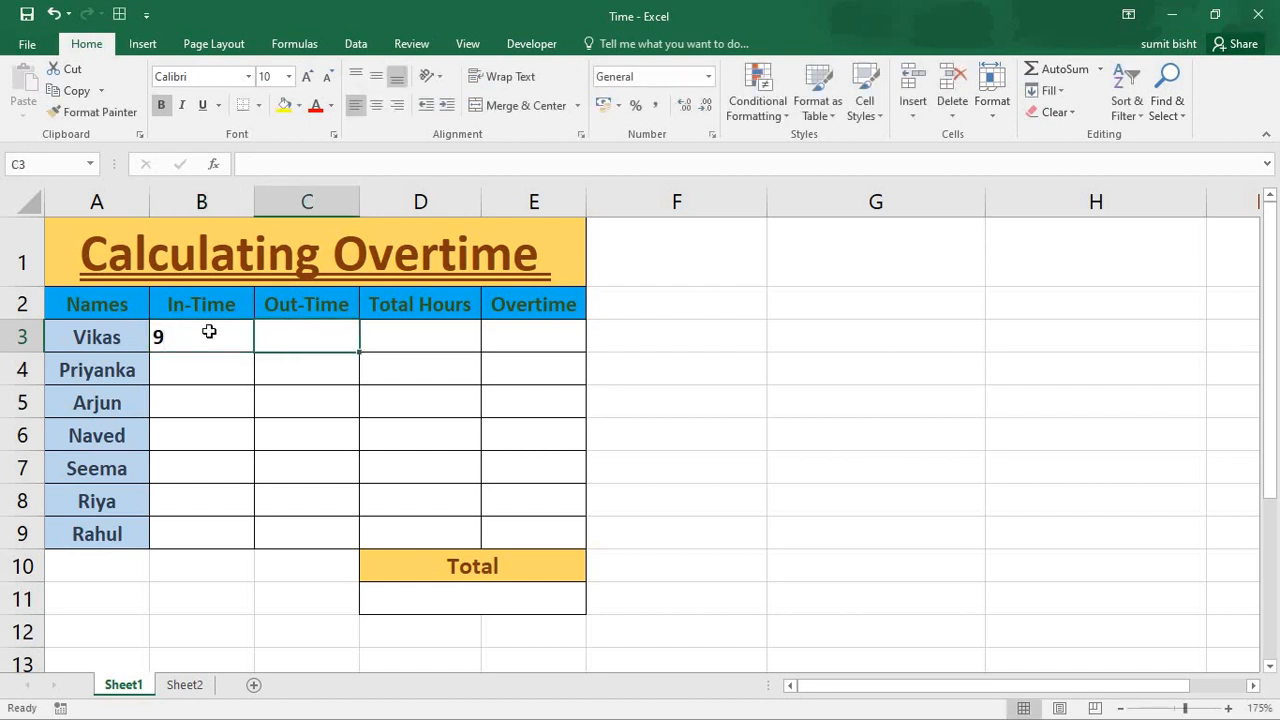
{"action": "left_click", "coordinate": [209, 331]}
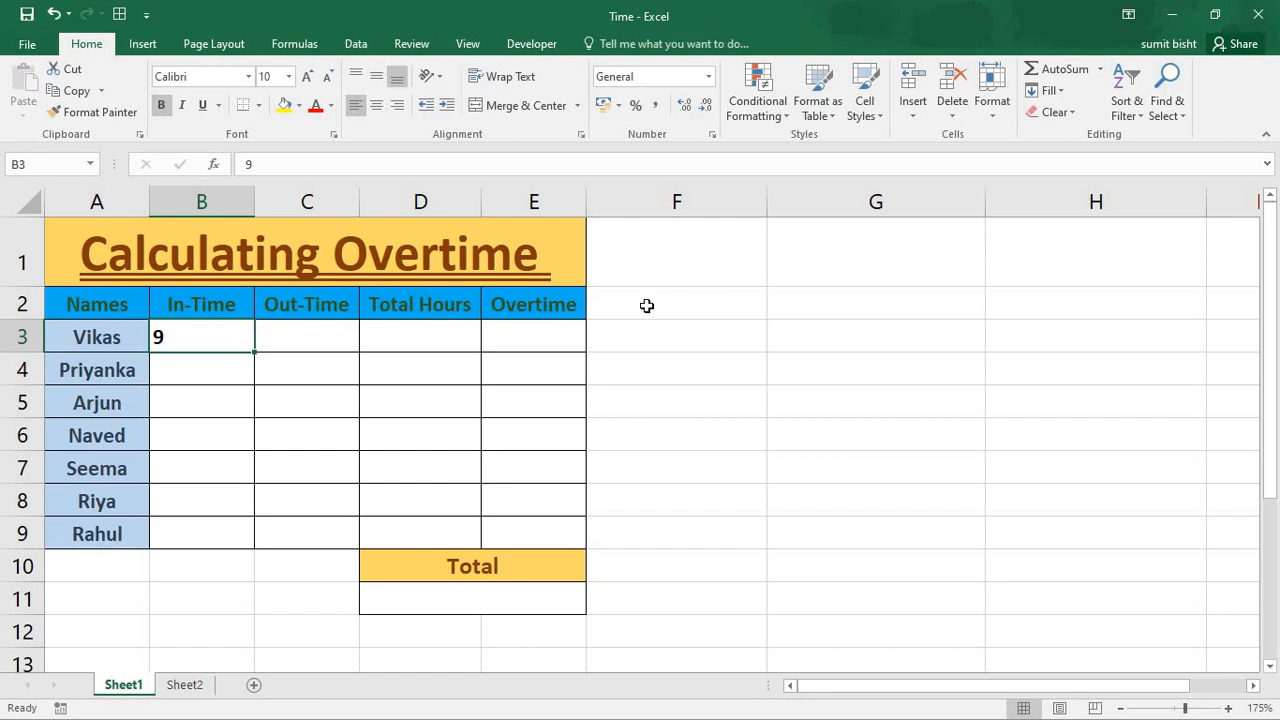
- Set the first employee's in-time in cell B3 to 9:45 am
{"action": "double_click", "coordinate": [208, 338]}
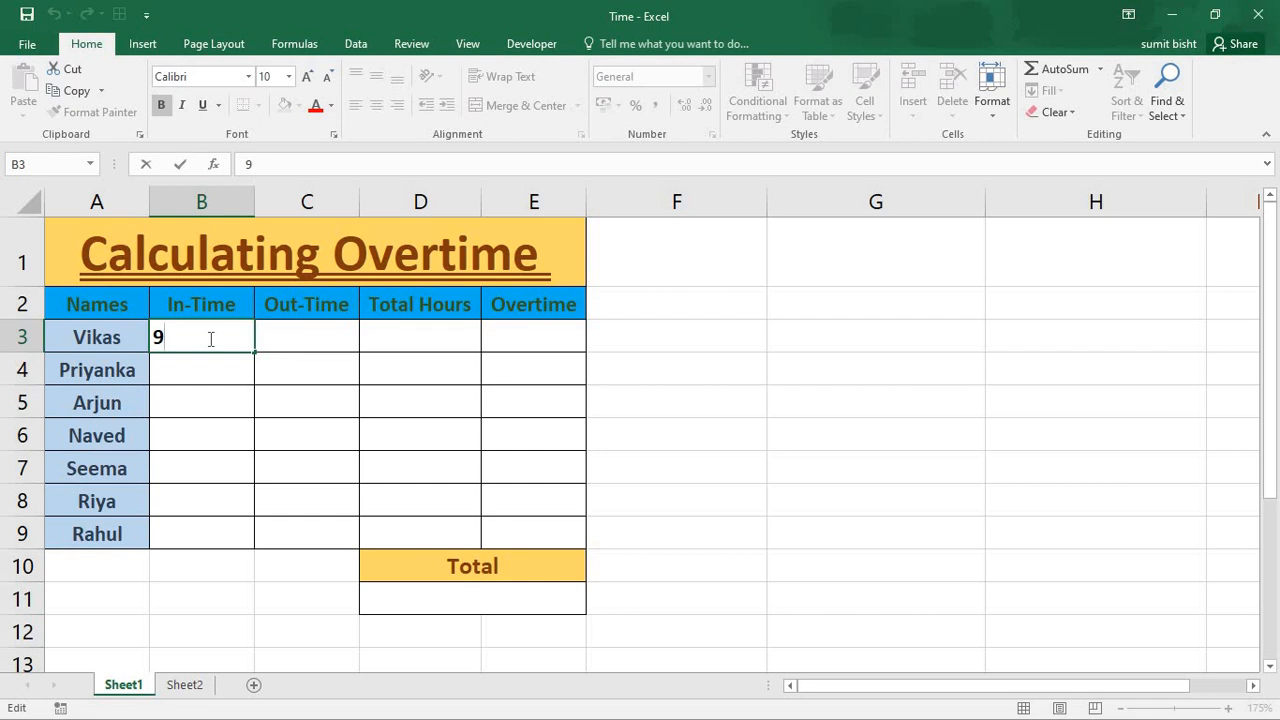
{"action": "type", "text": "9:45"}
{"action": "type", "text": "am"}
{"action": "key", "text": "Tab"}
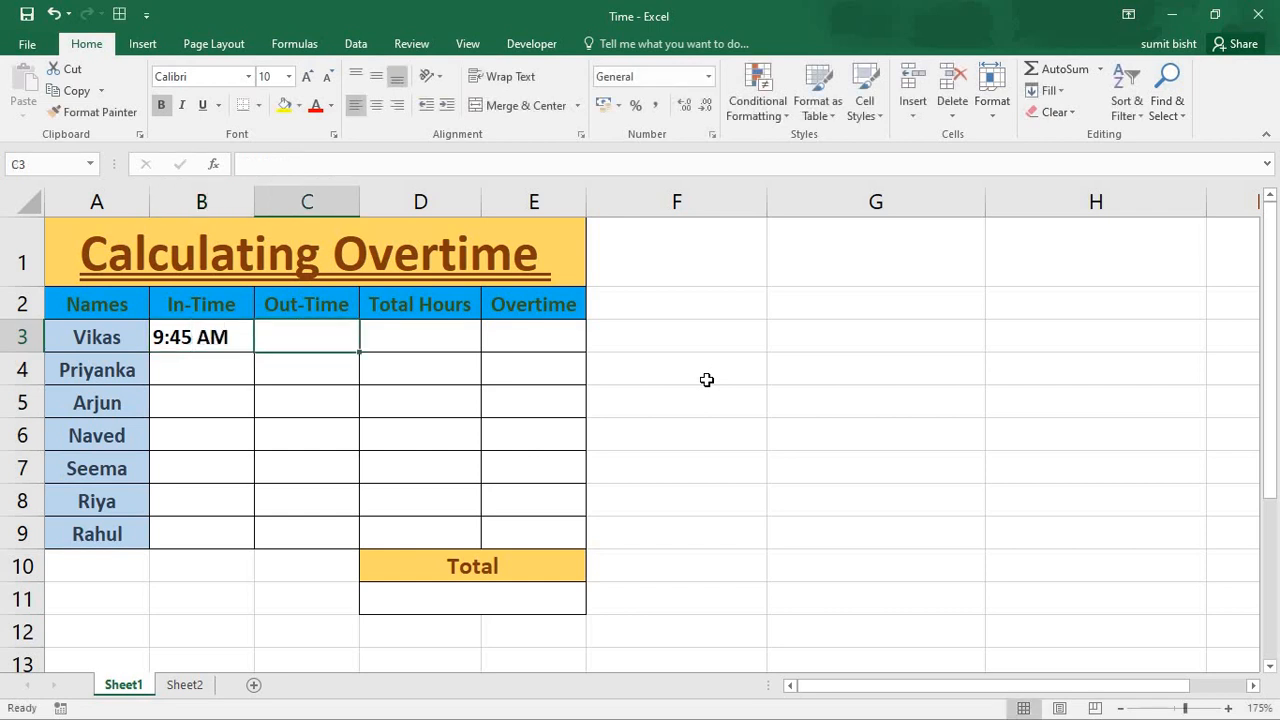
{"action": "left_click", "coordinate": [230, 339]}
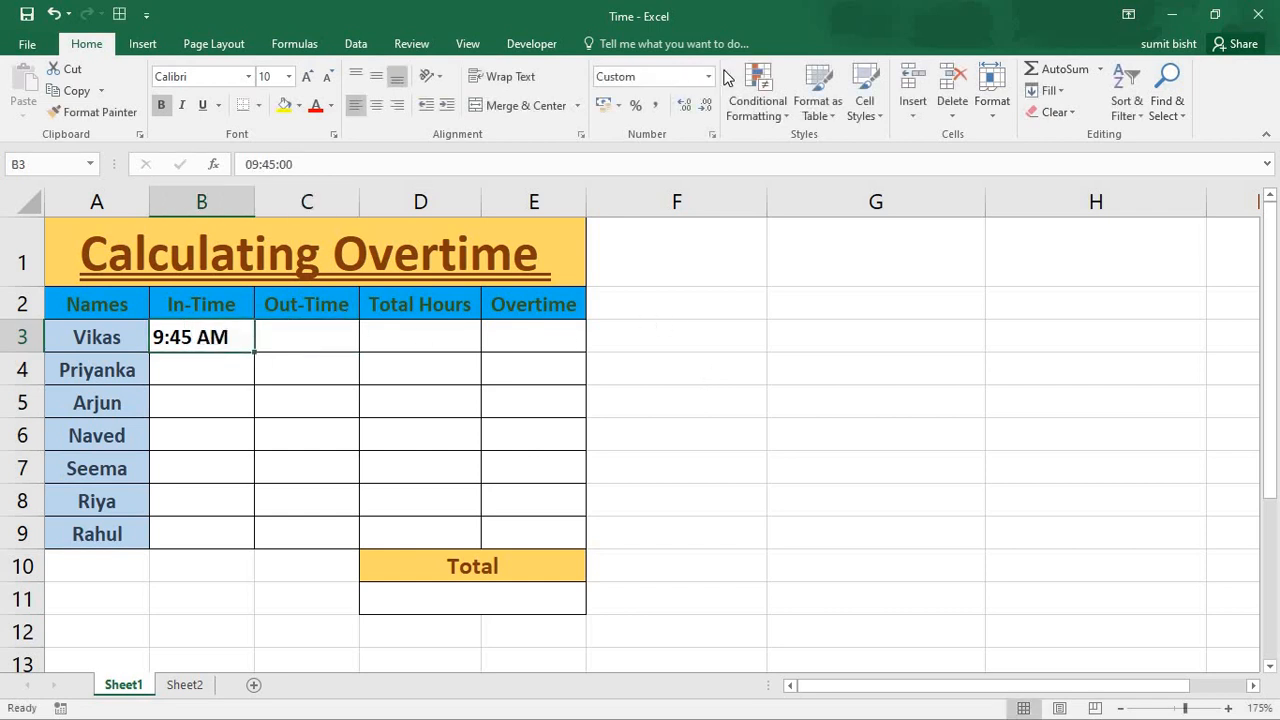
- Try the in-time 8am without a space in cell B4, and clear the entry
{"action": "left_click", "coordinate": [230, 362]}
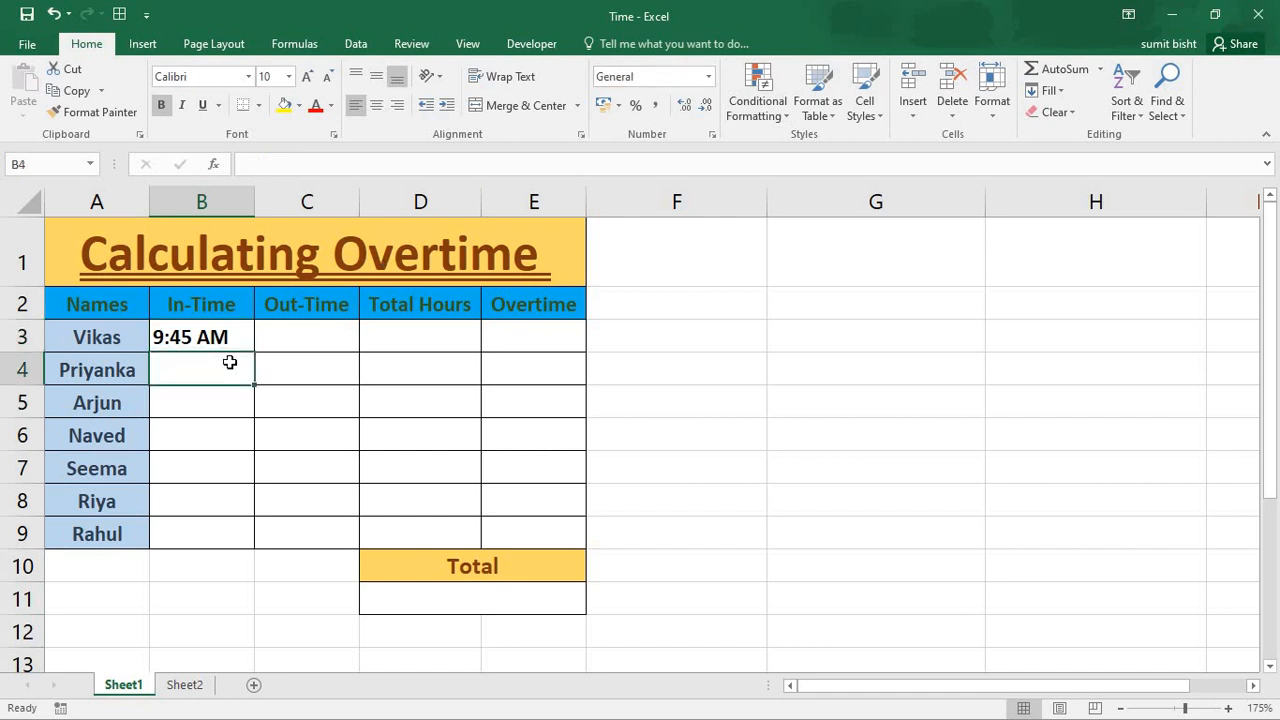
{"action": "type", "text": "8am"}
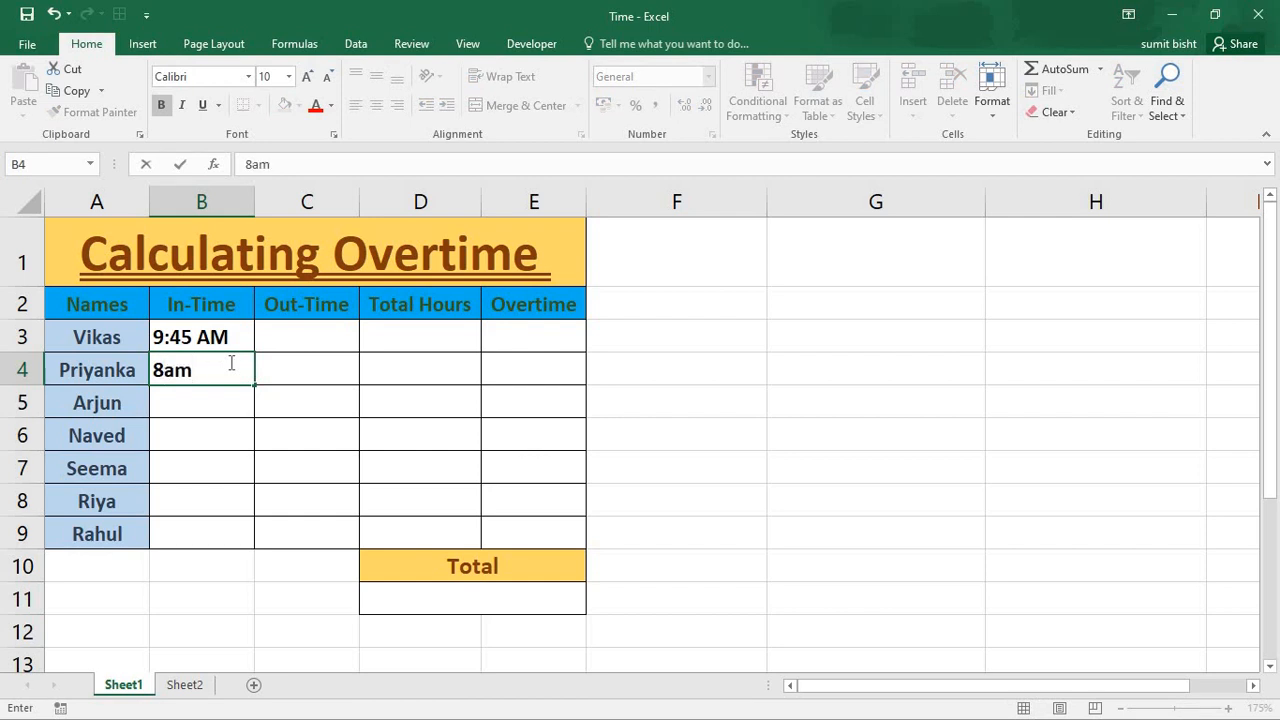
{"action": "key", "text": "Tab"}
{"action": "left_click", "coordinate": [230, 362]}
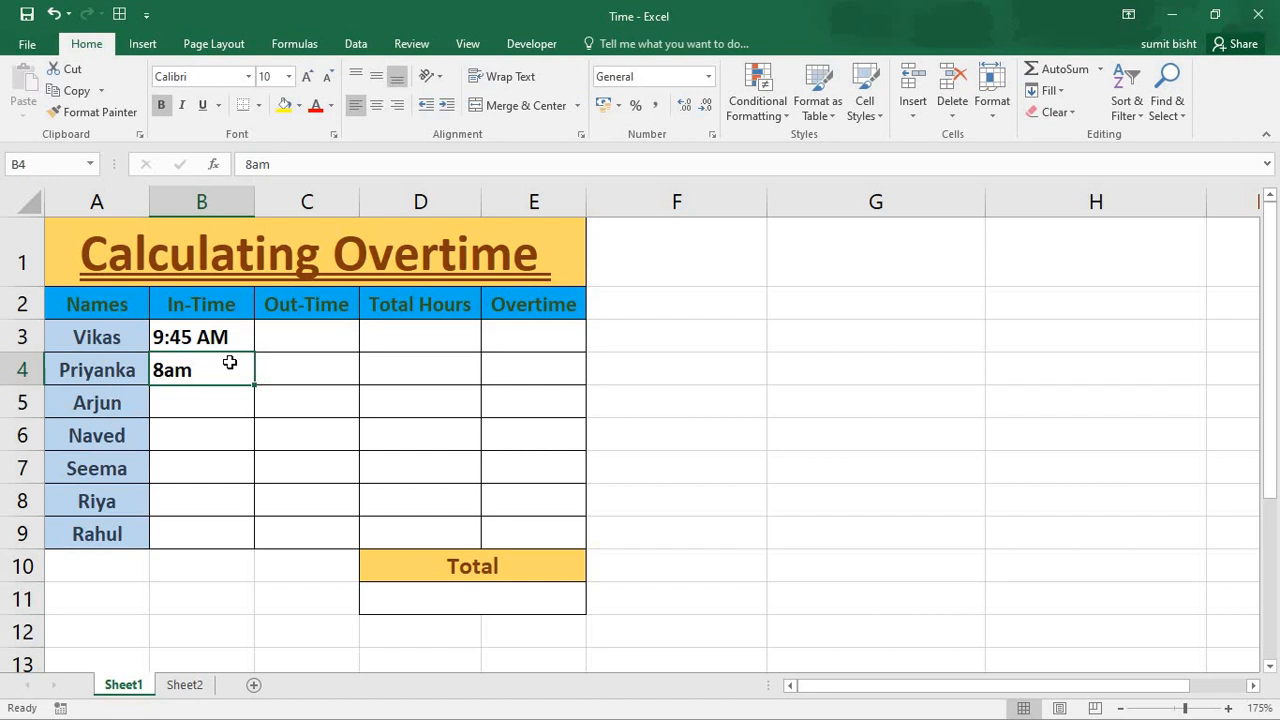
{"action": "key", "text": "Delete"}
- Enter 6 pm as the first employee's out-time in cell C3
{"action": "key", "text": "Right"}
{"action": "key", "text": "Up"}
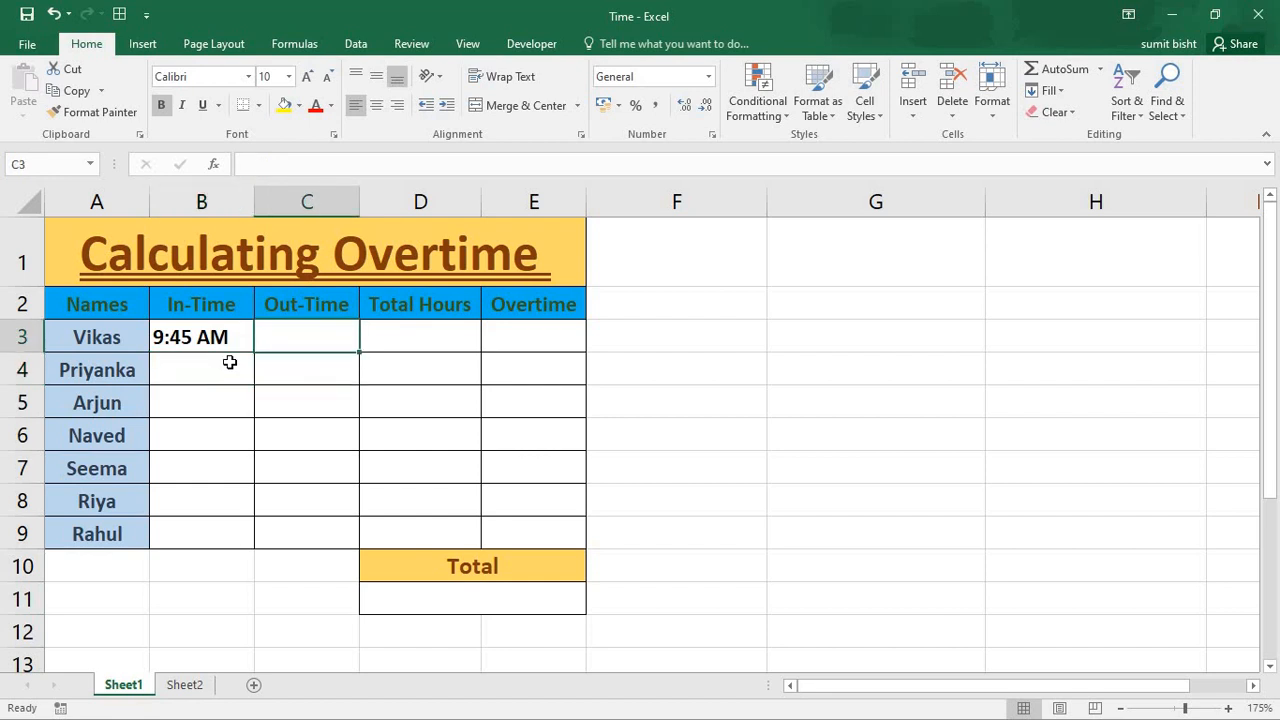
{"action": "type", "text": "6 pm"}
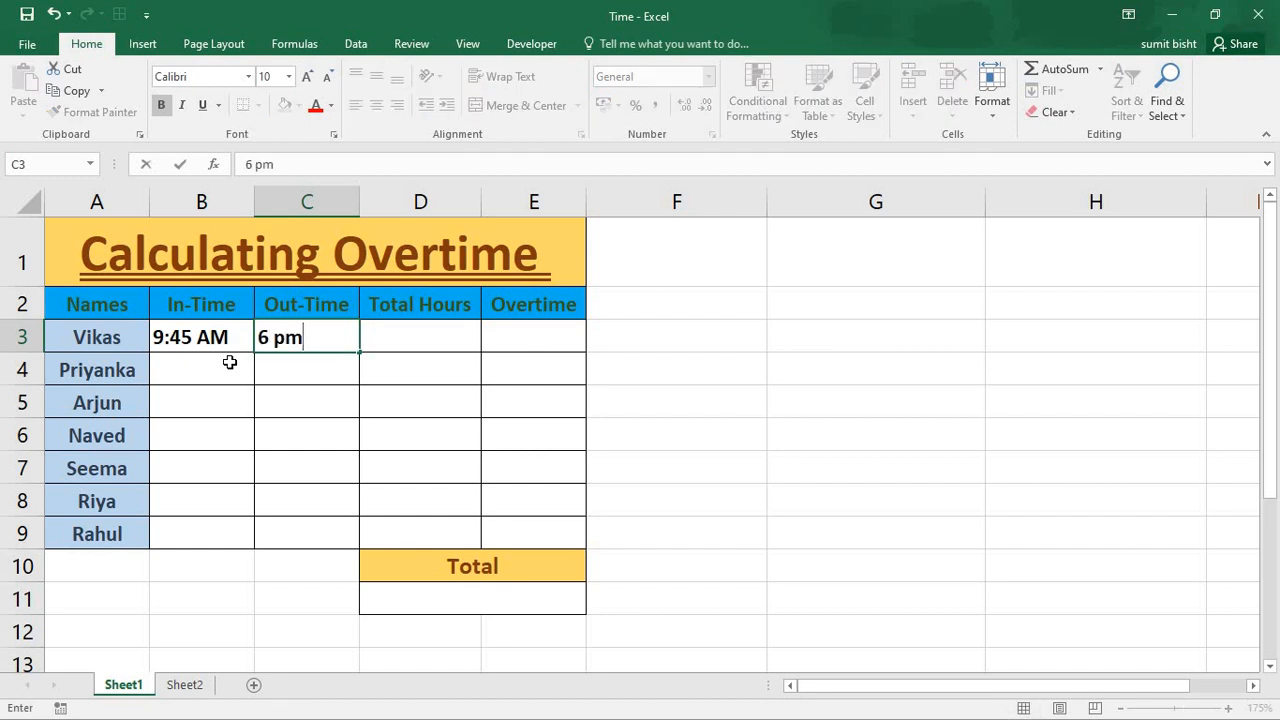
{"action": "key", "text": "Return"}
- Enter the second employee's times in row 4: in-time 10 am and out-time 5 pm
{"action": "key", "text": "Left"}
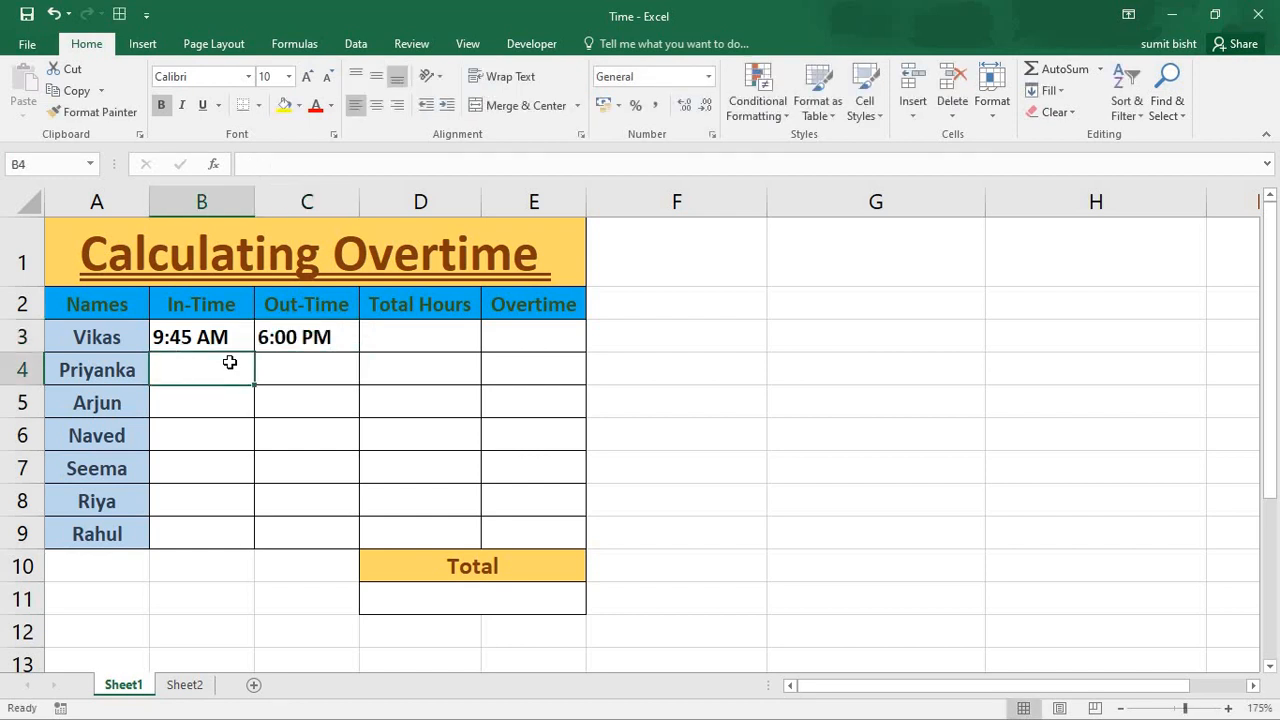
{"action": "type", "text": "10 am"}
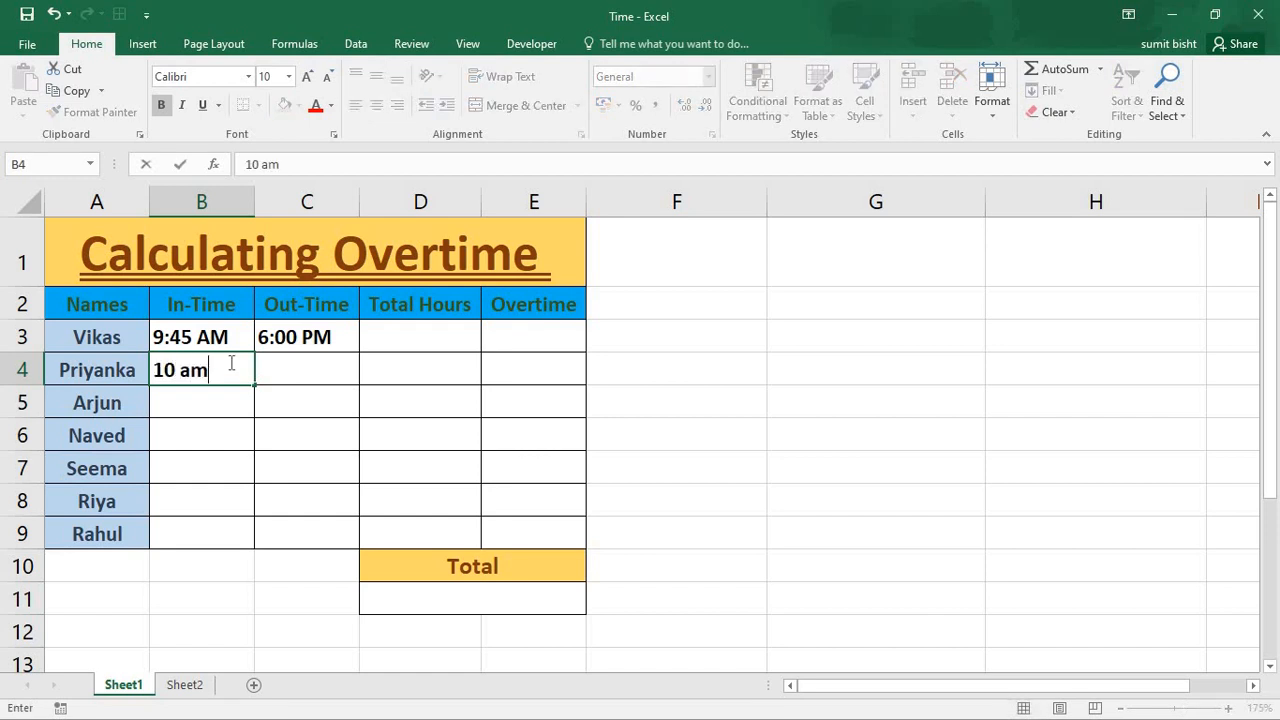
{"action": "key", "text": "Tab"}
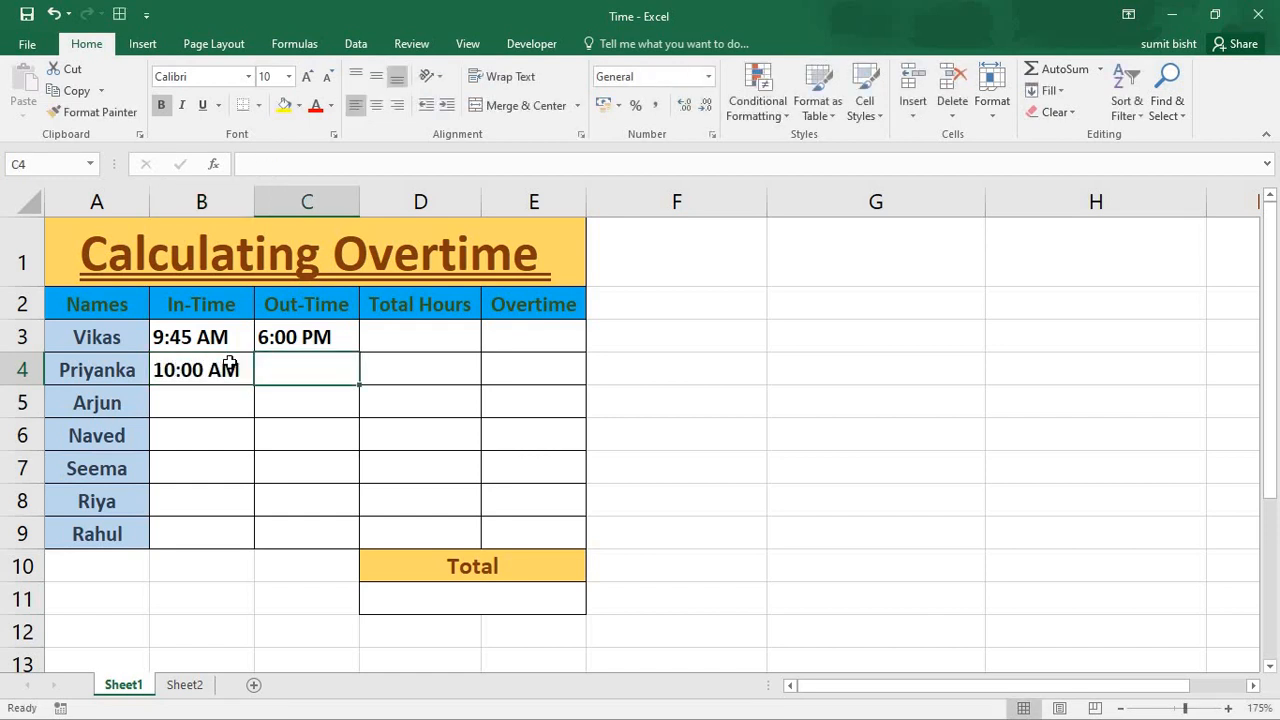
{"action": "type", "text": "5 pm"}
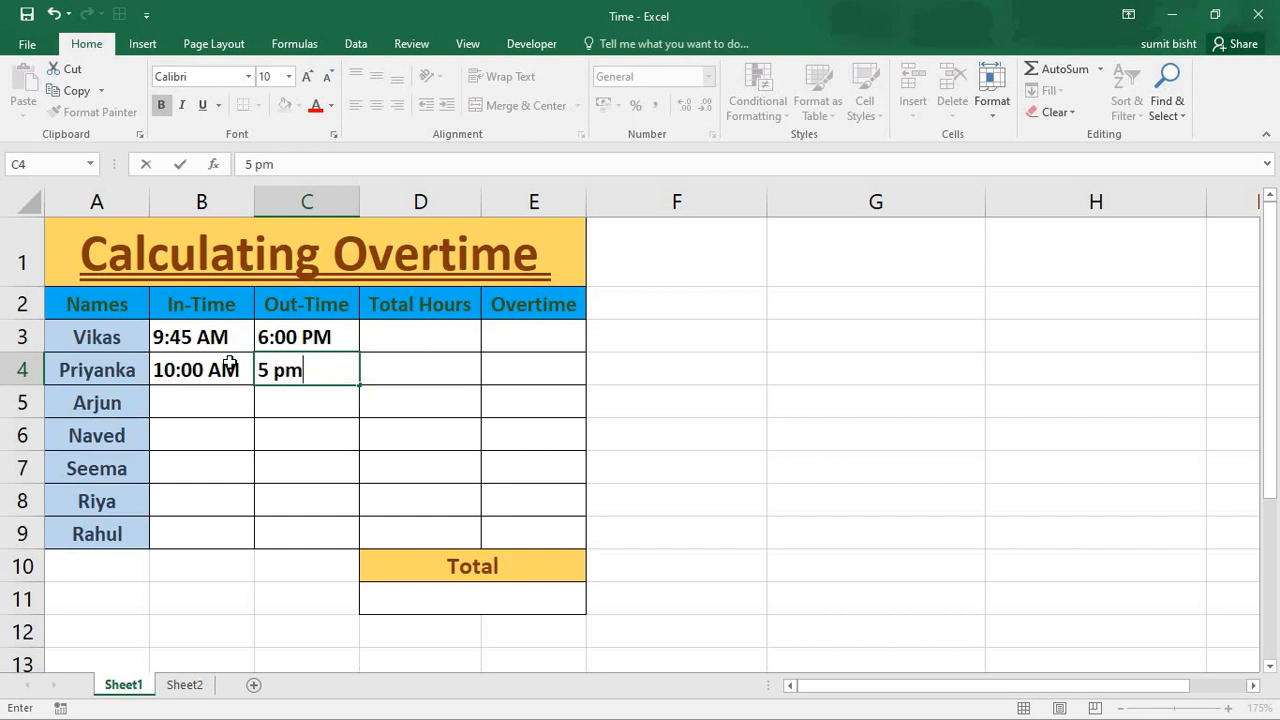
{"action": "key", "text": "Return"}
- Enter the third employee's night shift in row 5: in-time 6 pm and out-time 4 am
{"action": "key", "text": "Left"}
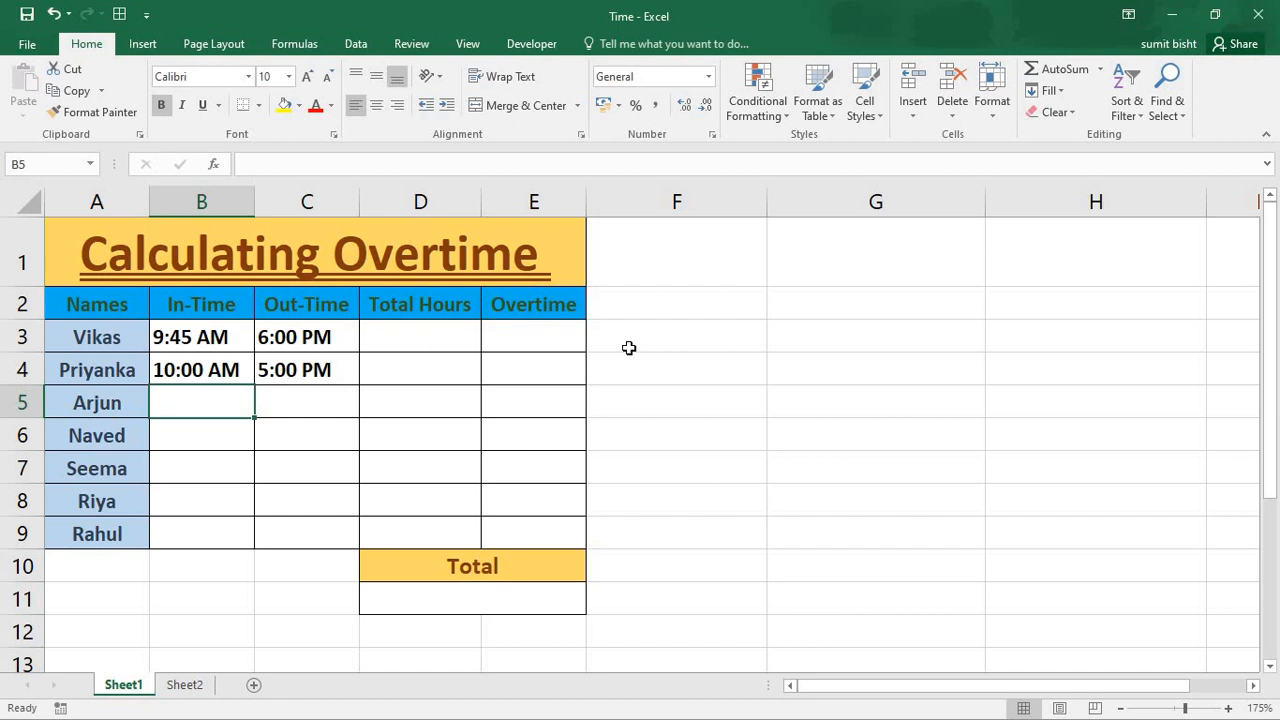
{"action": "type", "text": "6 pm"}
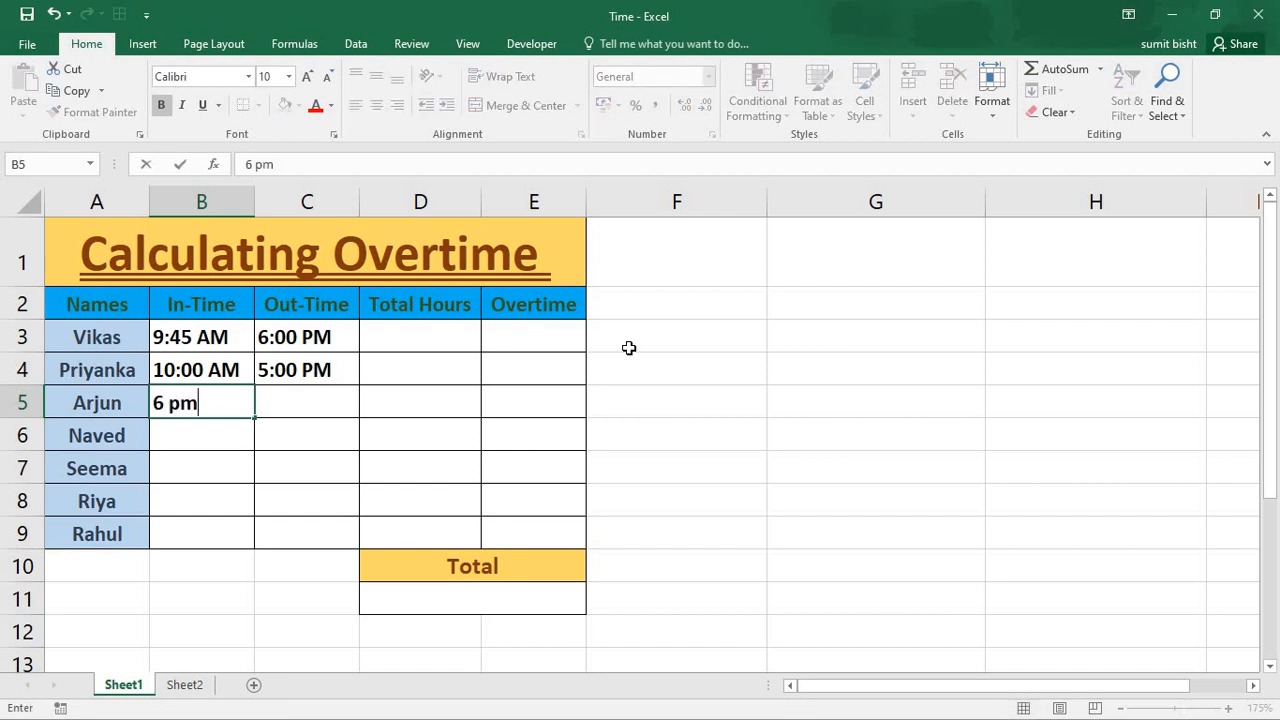
{"action": "key", "text": "Tab"}
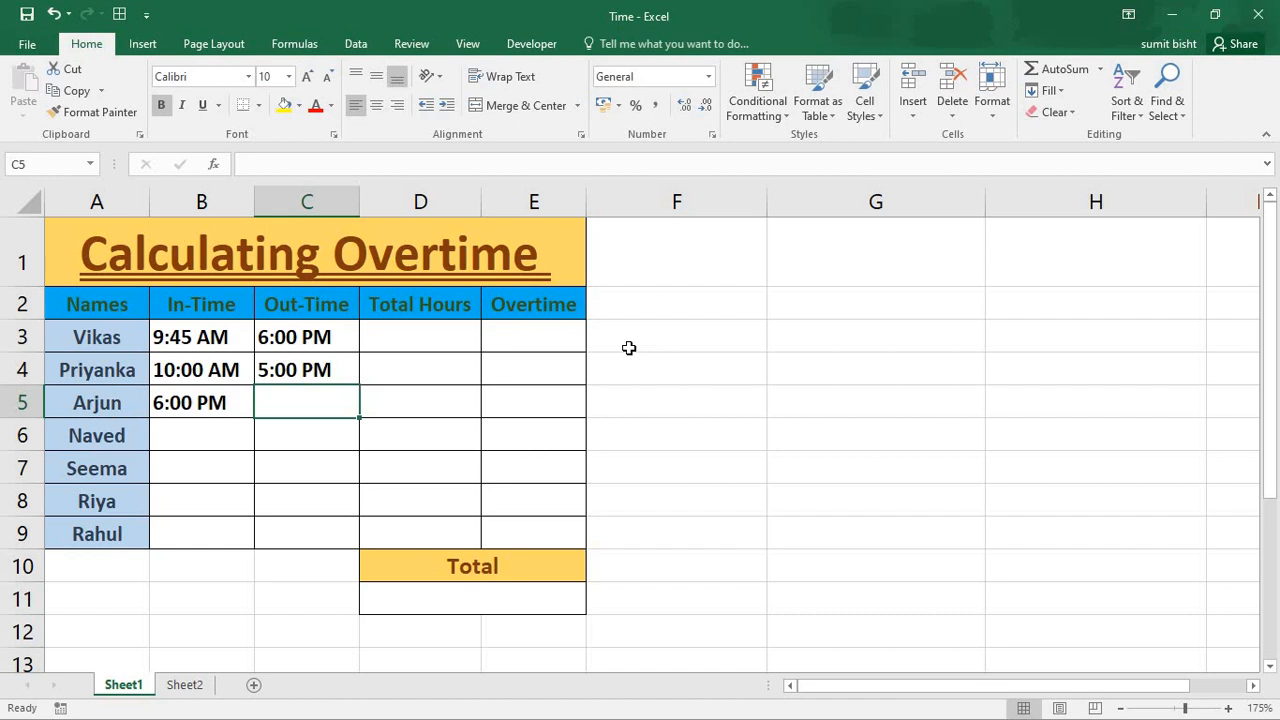
{"action": "type", "text": "4 am"}
{"action": "key", "text": "Return"}
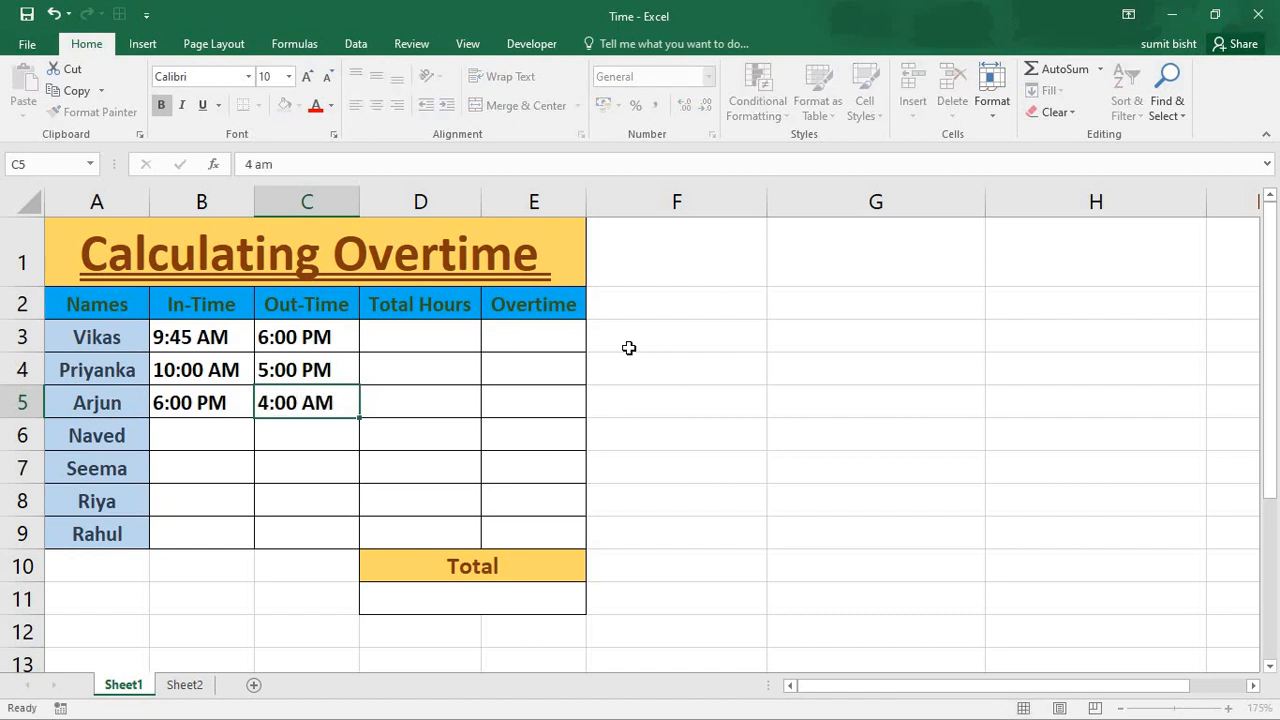
- Compare the day-shift times in row 3 with the overnight in-time and out-time in row 5
{"action": "key", "text": "Up"}
{"action": "key", "text": "Up"}
{"action": "key", "text": "Up"}
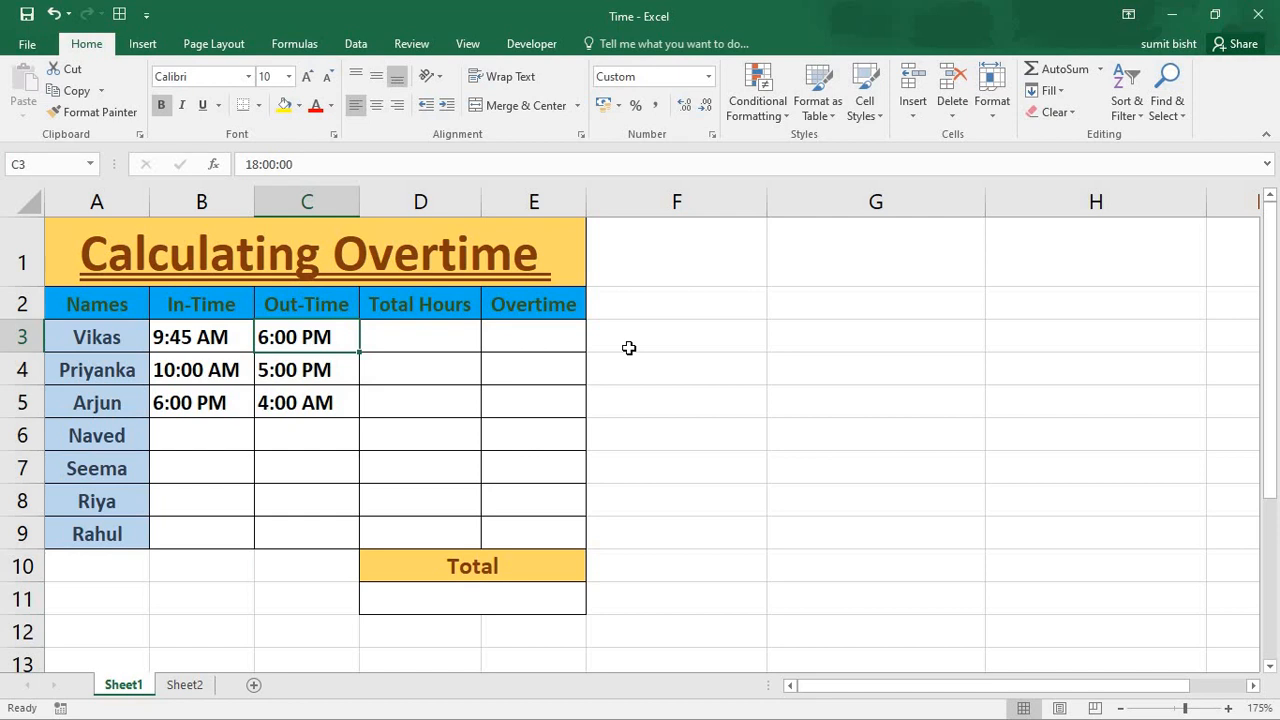
{"action": "key", "text": "Left"}
{"action": "key", "text": "Right"}
{"action": "key", "text": "Right"}
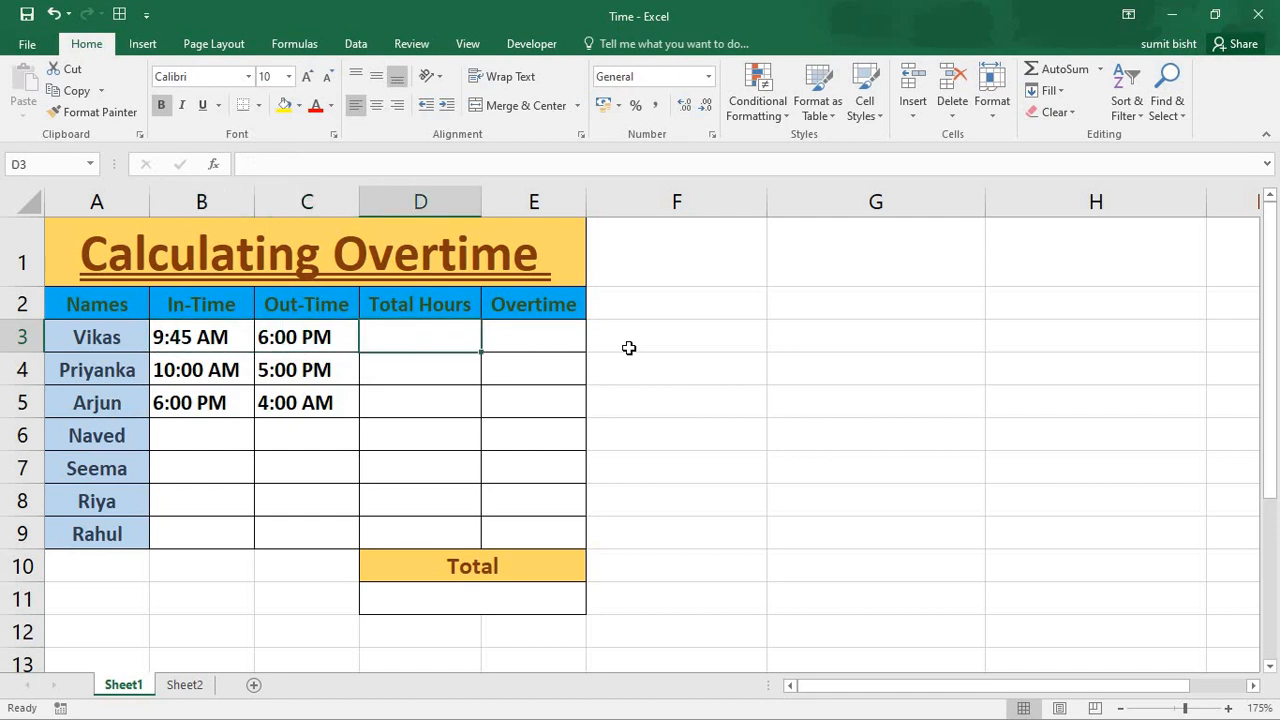
{"action": "key", "text": "Left"}
{"action": "key", "text": "Down"}
{"action": "key", "text": "Down"}
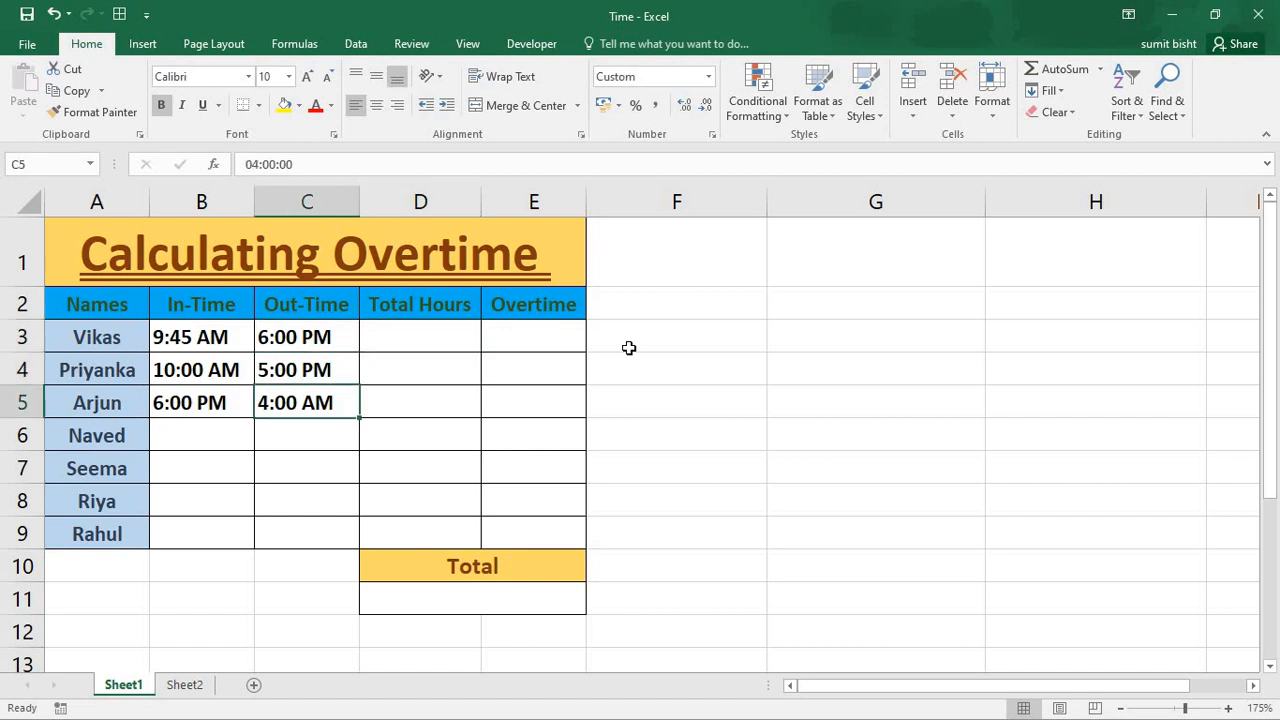
{"action": "key", "text": "Left"}
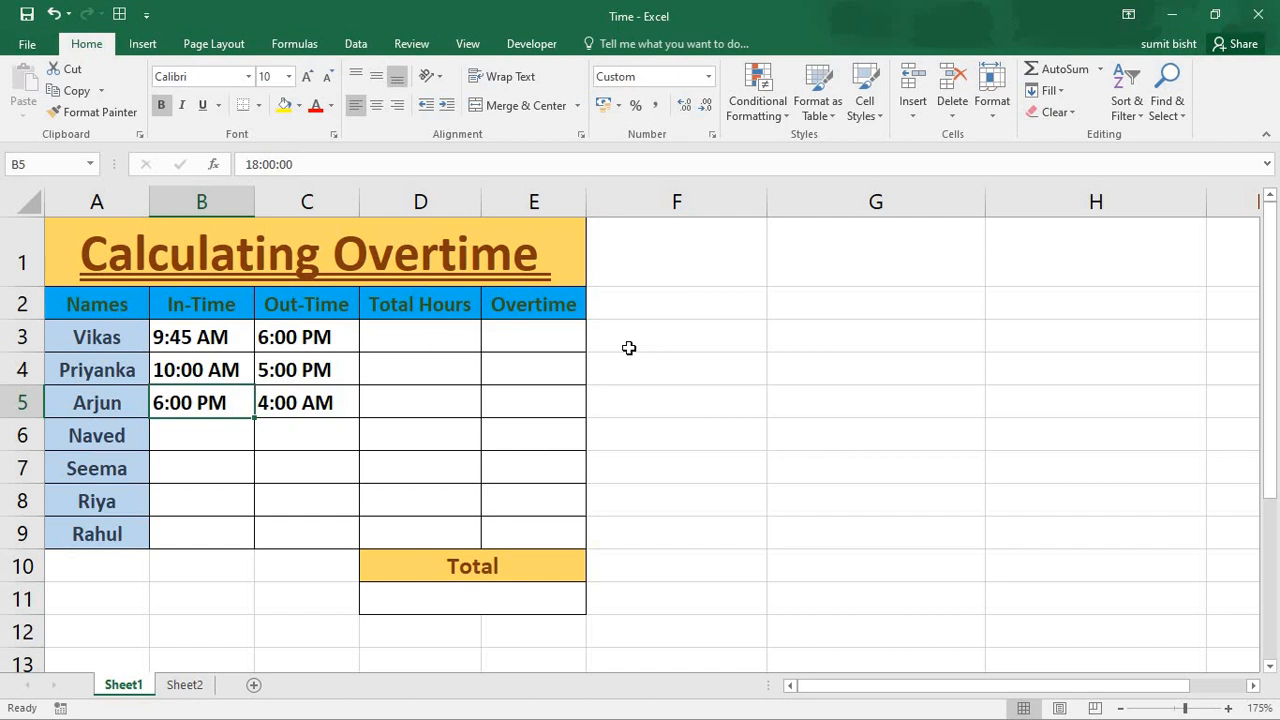
- Enter the fourth employee's times in row 6: in-time 7 pm and out-time 8 am
{"action": "key", "text": "Down"}
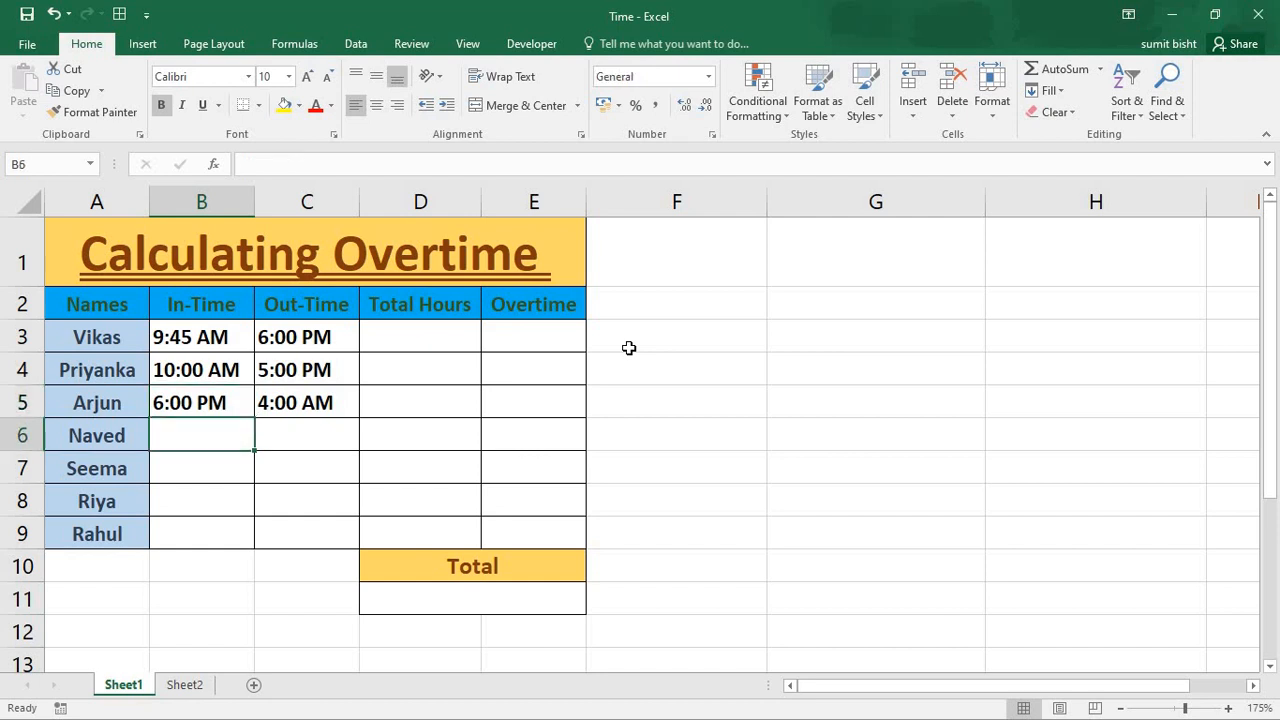
{"action": "type", "text": "7 pm"}
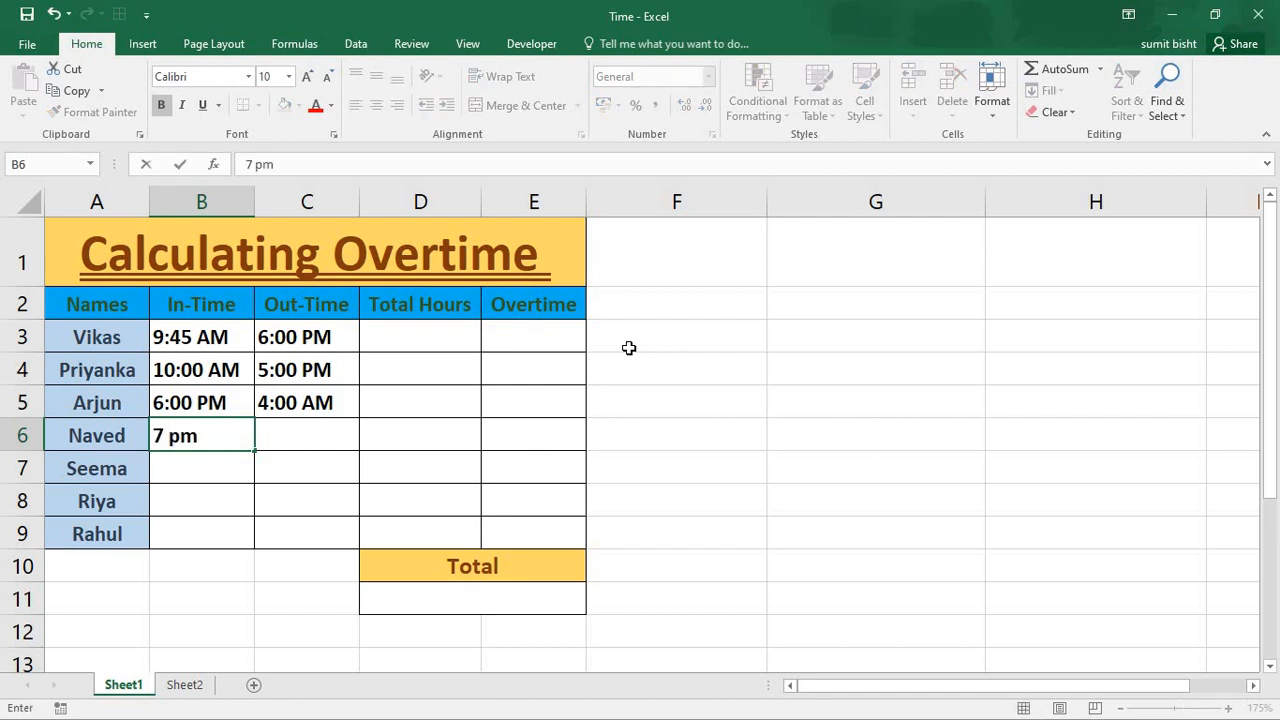
{"action": "key", "text": "Tab"}
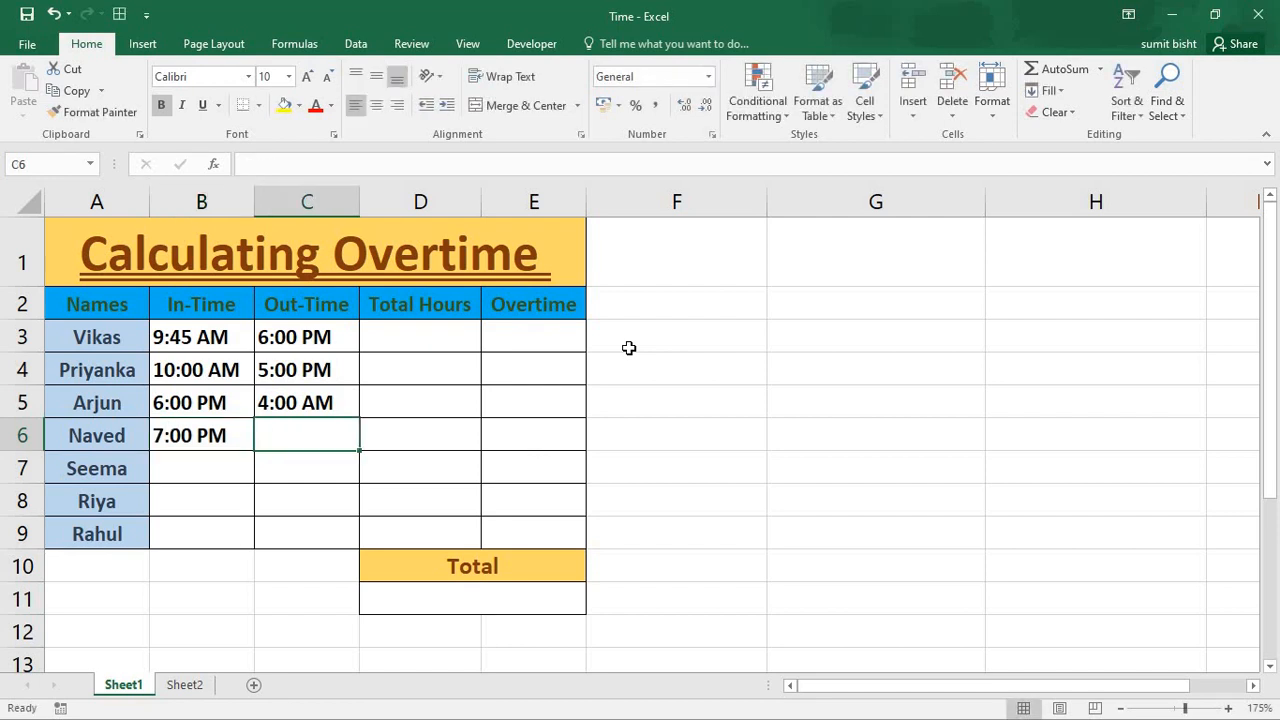
{"action": "type", "text": "8 am"}
{"action": "key", "text": "Return"}
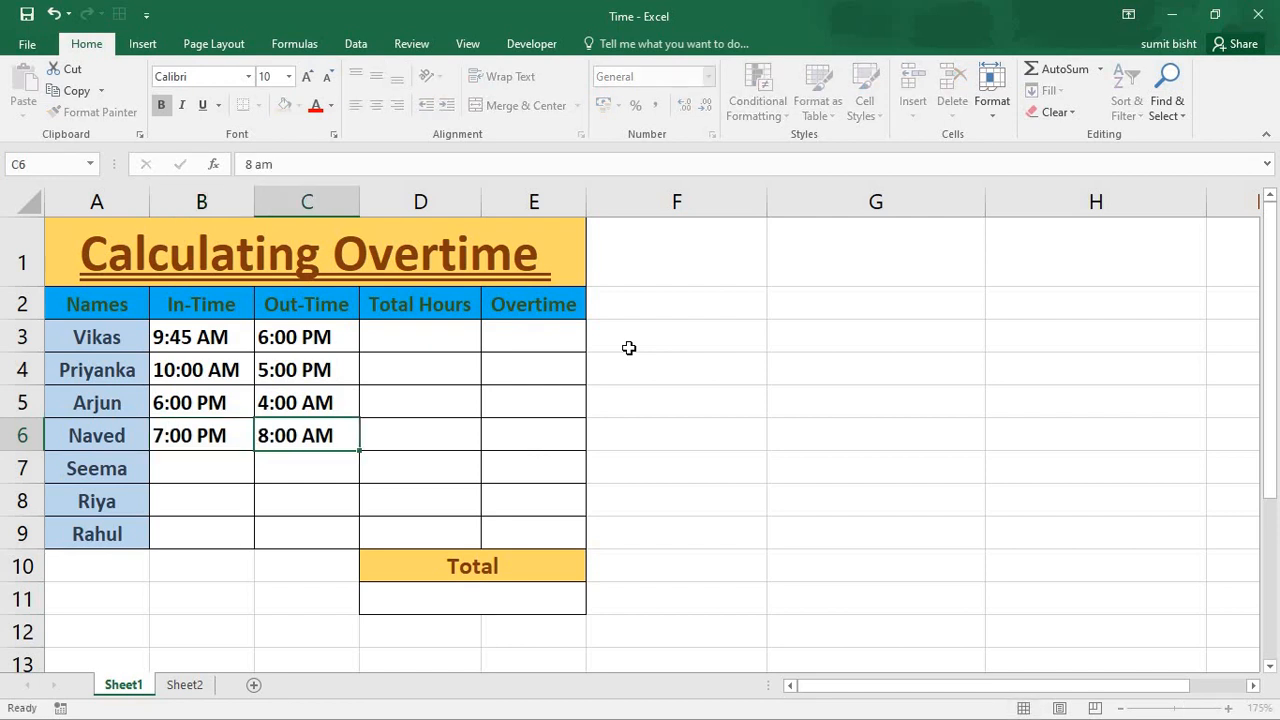
- Enter the fifth employee's times in row 7: in-time 8:30 am and out-time 7 pm
{"action": "type", "text": "8"}
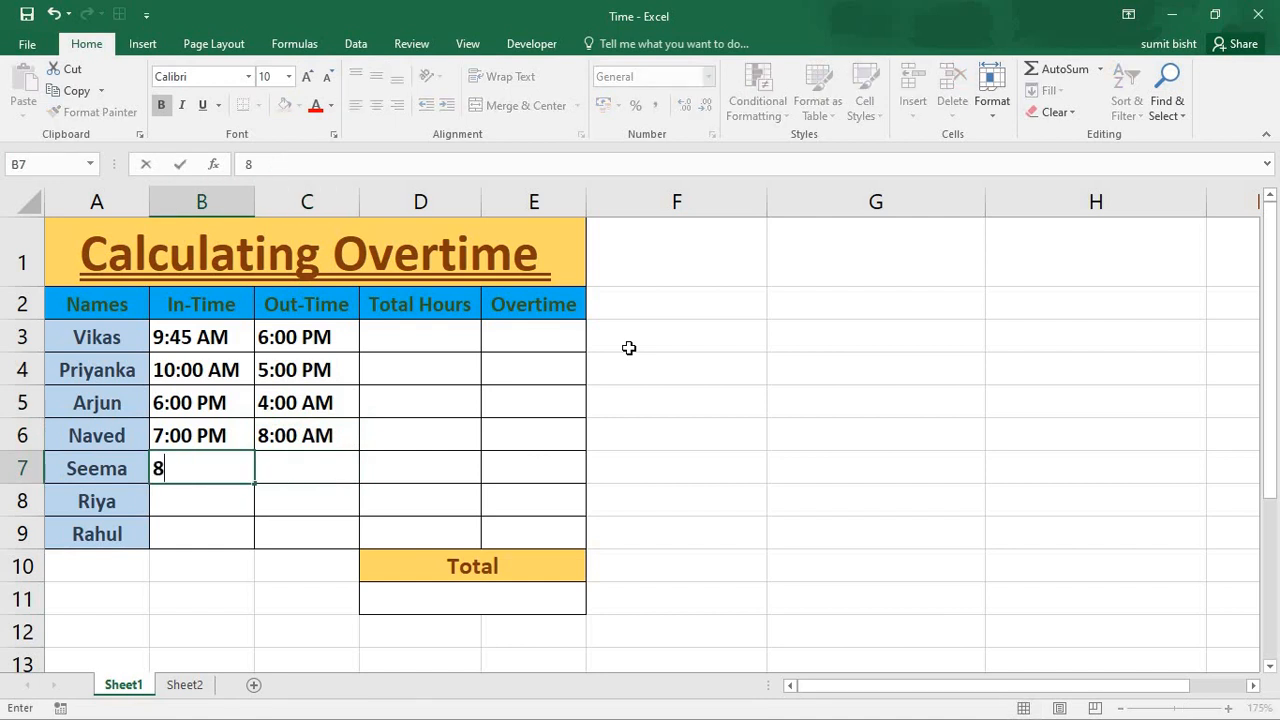
{"action": "type", "text": ":30 am"}
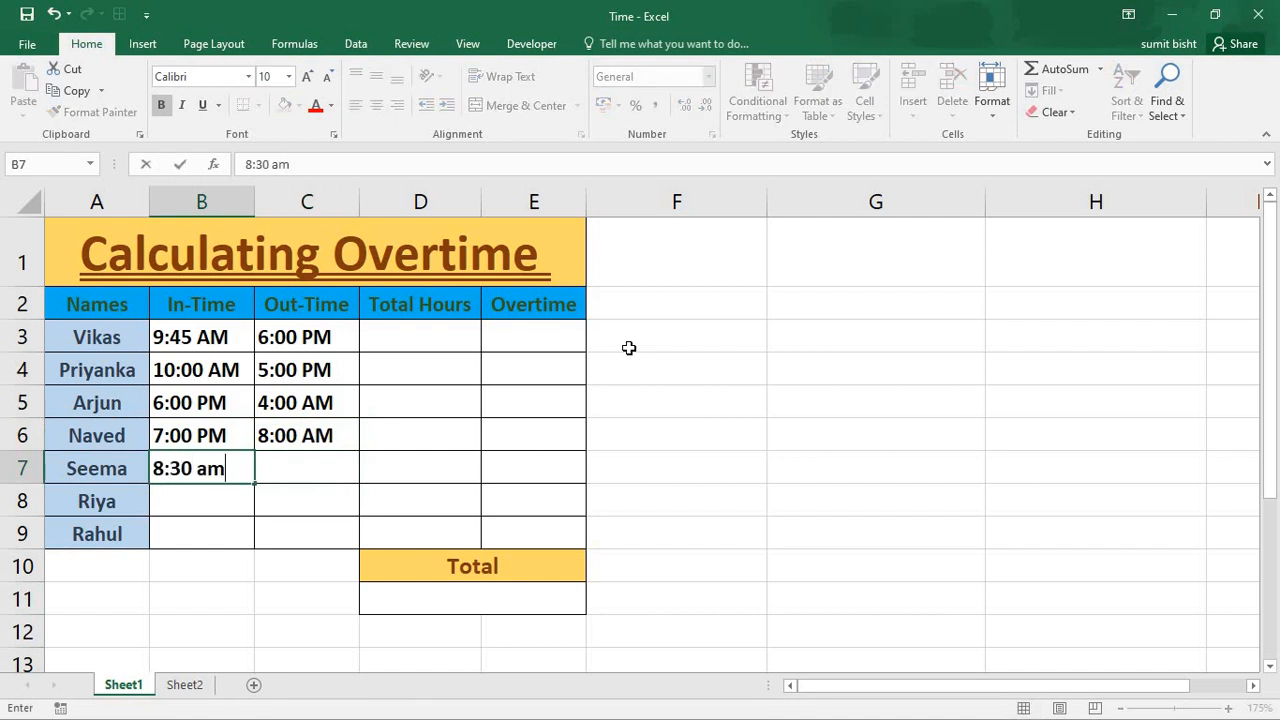
{"action": "key", "text": "Tab"}
{"action": "type", "text": "7 pm"}
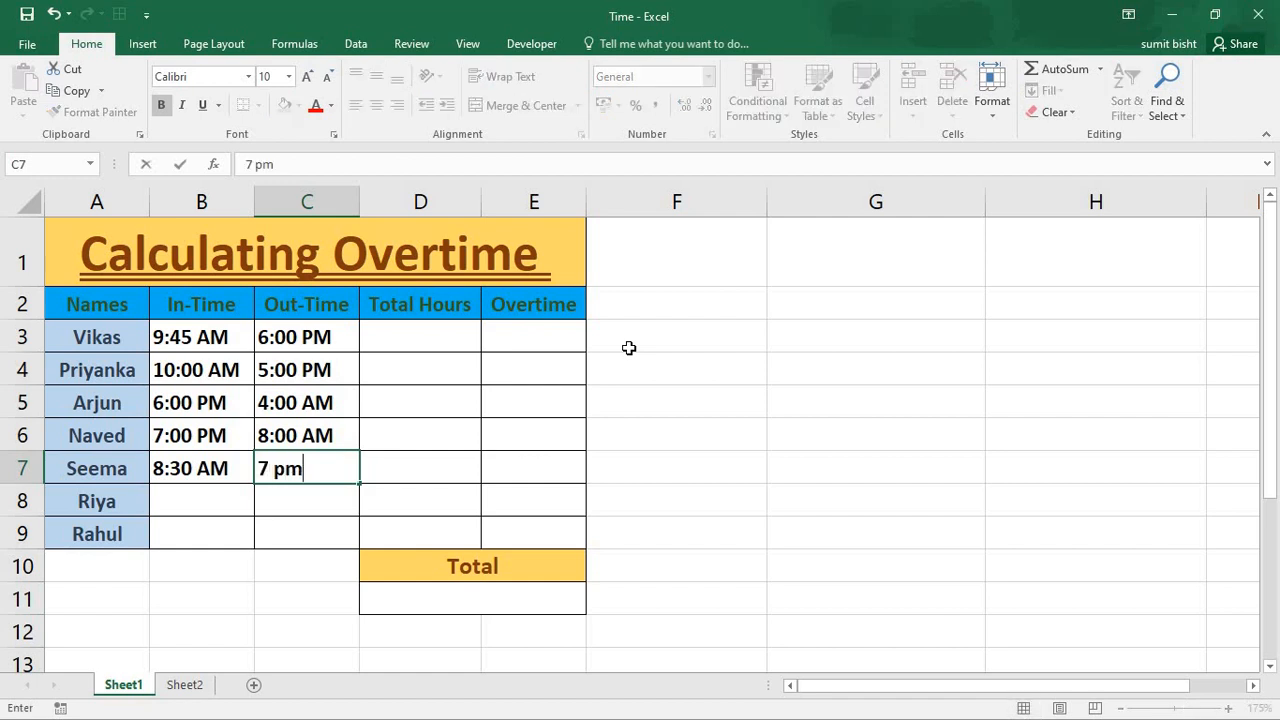
{"action": "key", "text": "Return"}
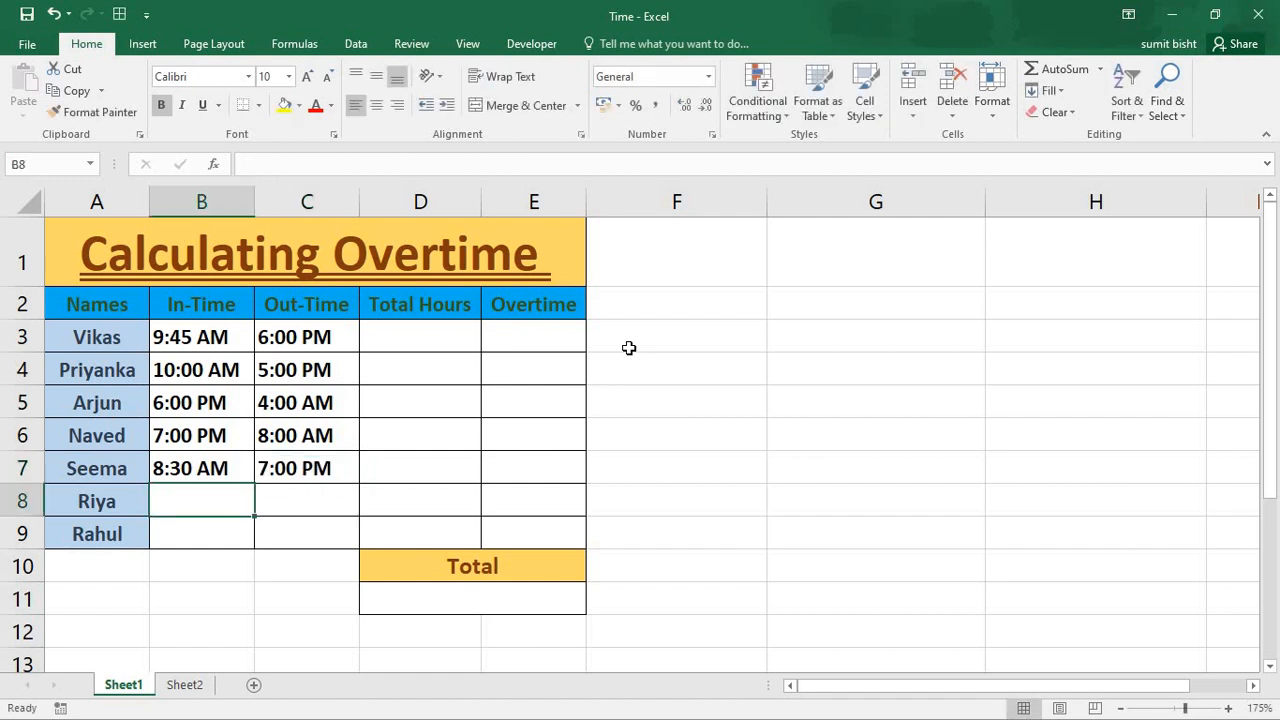
- Enter the sixth employee's times in row 8: in-time 8:45 am and out-time 9 pm
{"action": "type", "text": "8"}
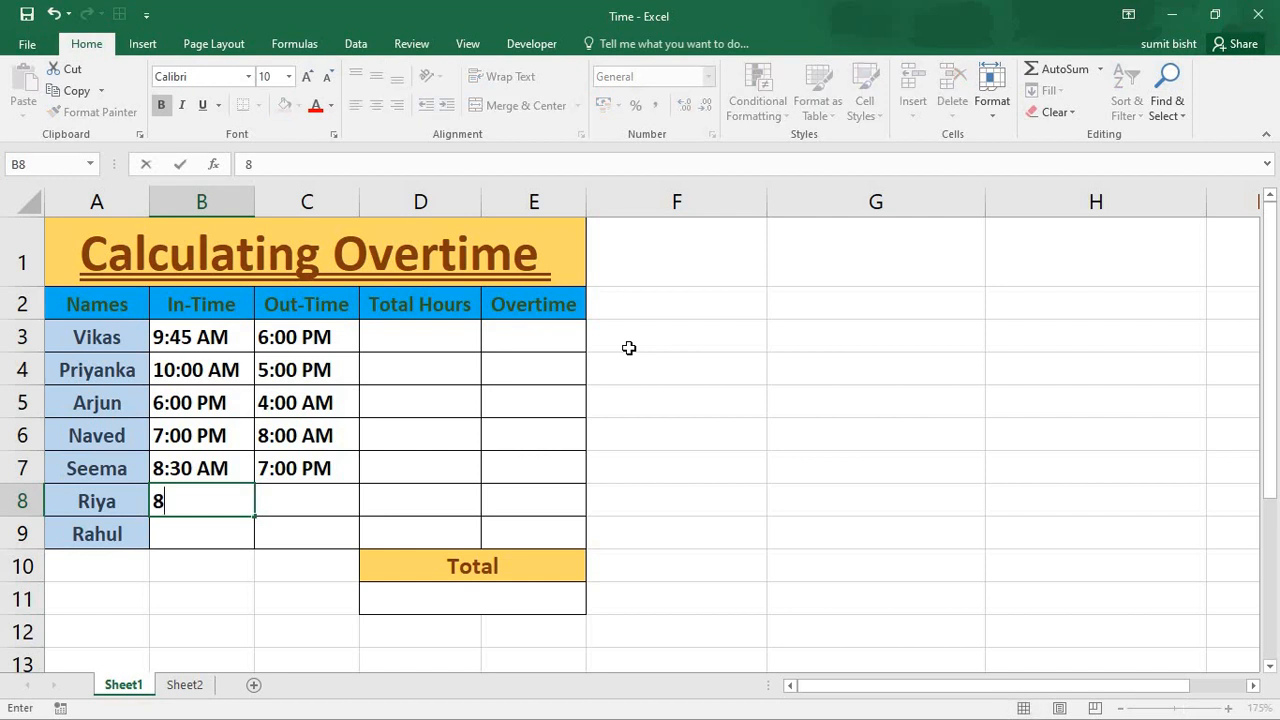
{"action": "type", "text": ":45 am"}
{"action": "key", "text": "Tab"}
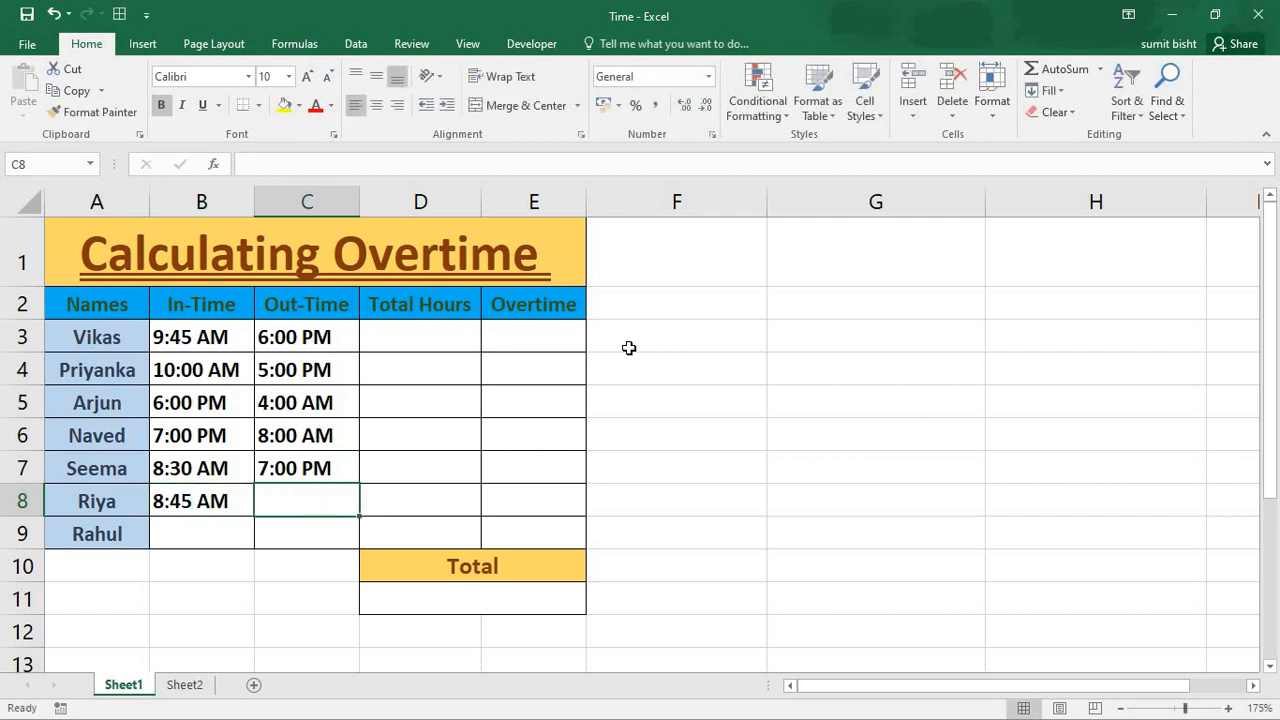
{"action": "type", "text": "9 pm"}
{"action": "key", "text": "Return"}
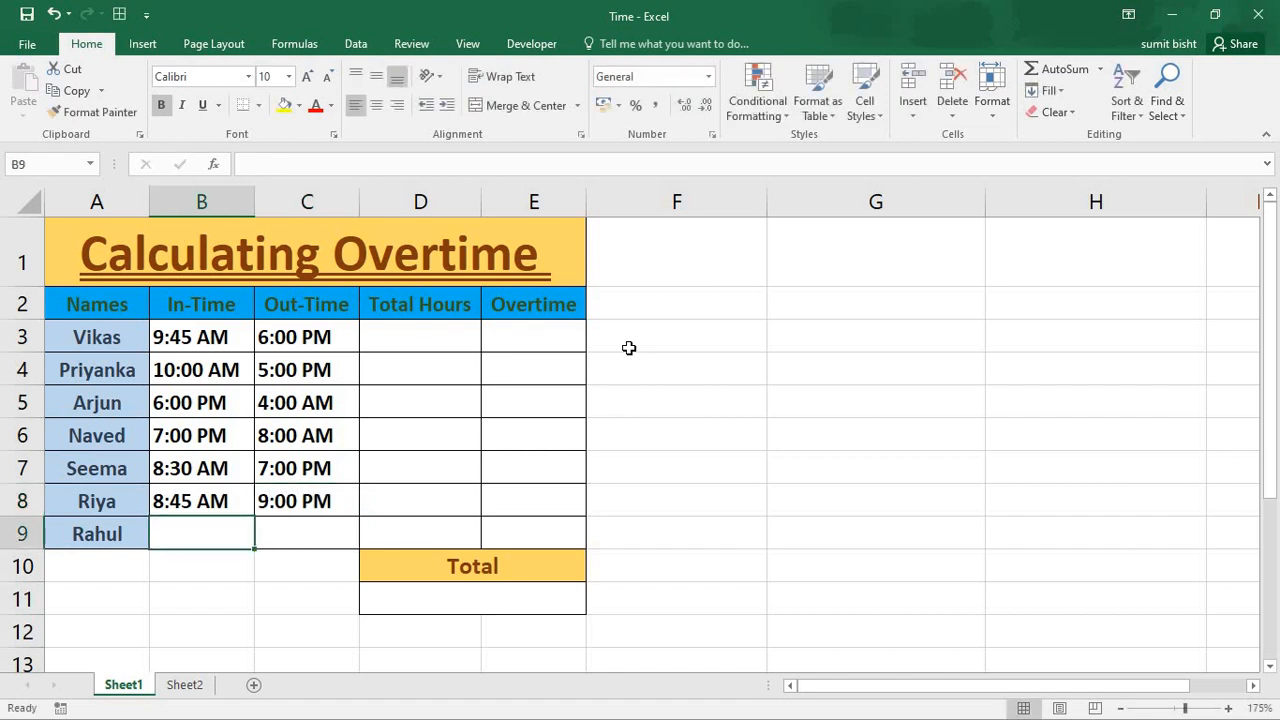
- Enter the seventh employee's times in row 9: in-time 7 pm and out-time 4 am
{"action": "type", "text": "7 pm"}
{"action": "key", "text": "Tab"}
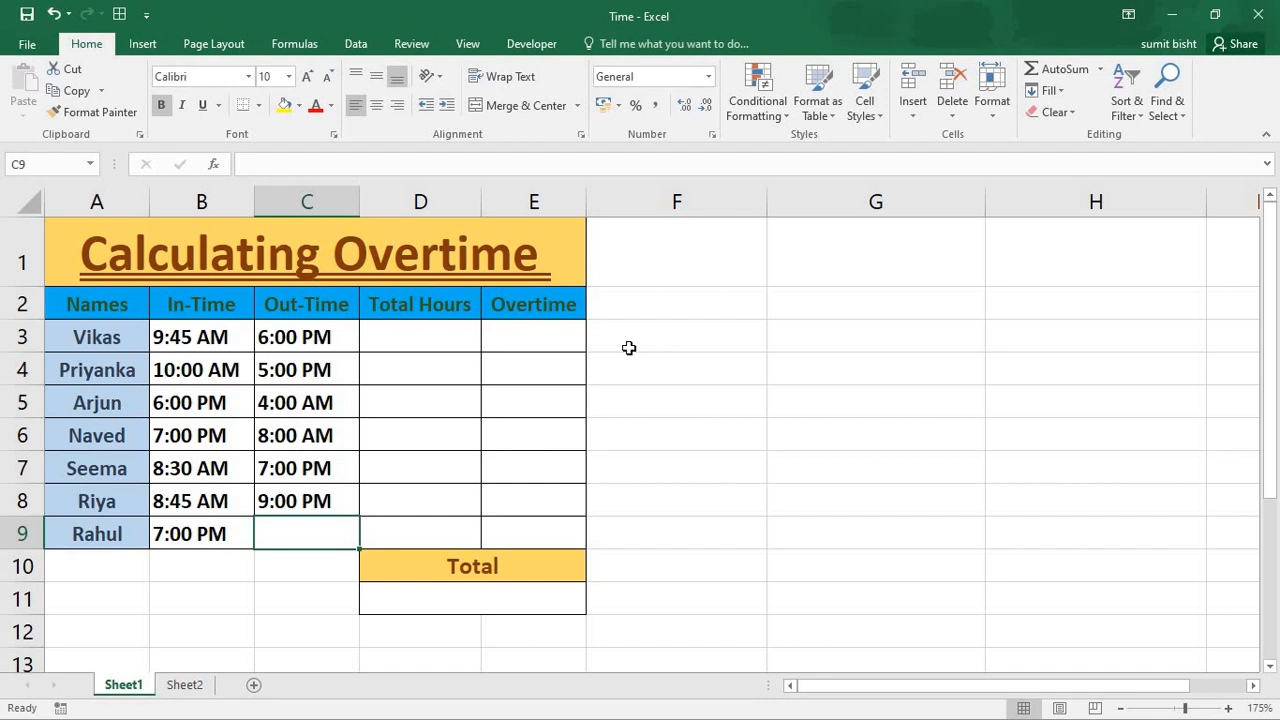
{"action": "type", "text": "4"}
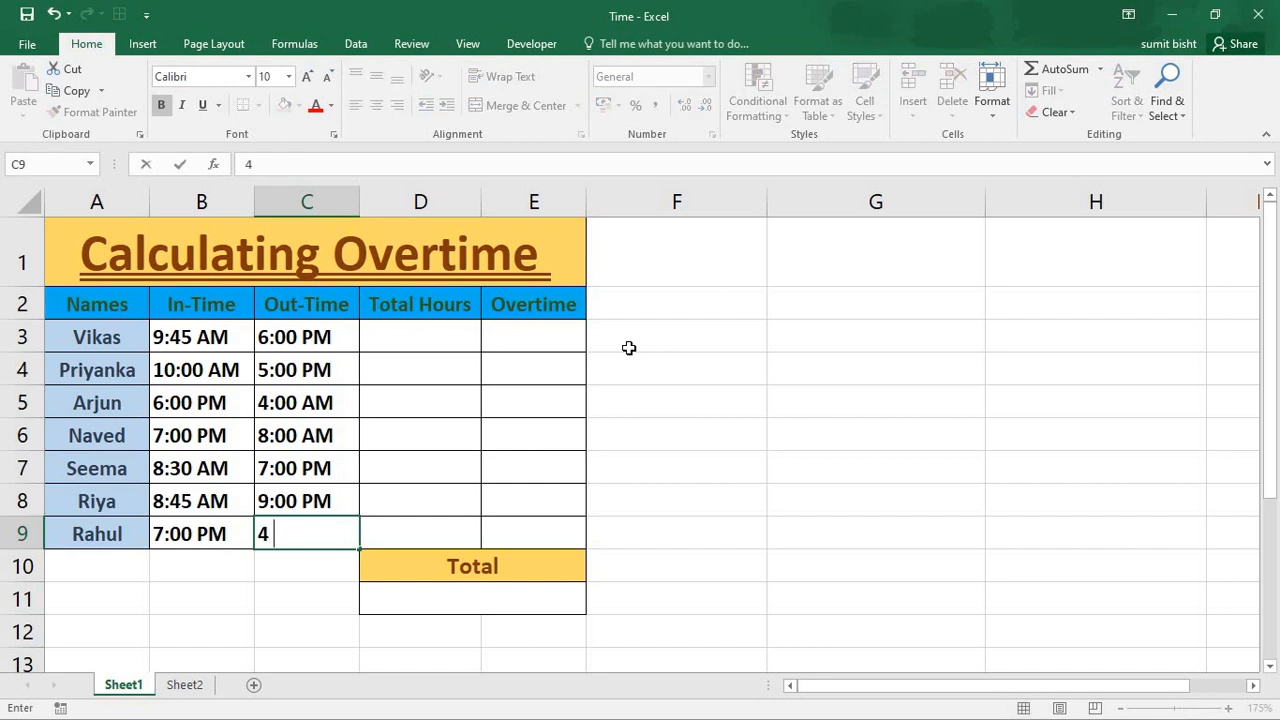
{"action": "type", "text": " am"}
{"action": "key", "text": "Up"}
{"action": "key", "text": "Up"}
{"action": "key", "text": "Up"}
{"action": "key", "text": "Up"}
{"action": "key", "text": "Up"}
{"action": "key", "text": "Up"}
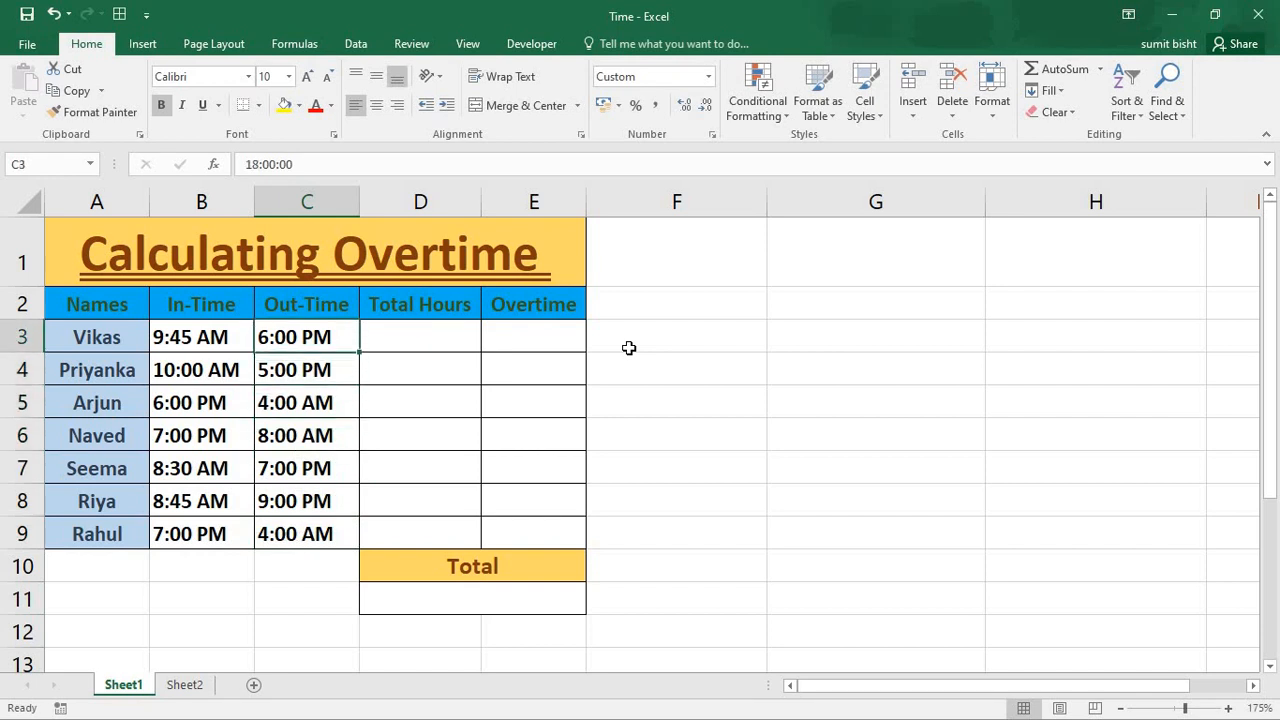
- Open the first employee's in-time in B3 for editing and clear its content
{"action": "key", "text": "Left"}
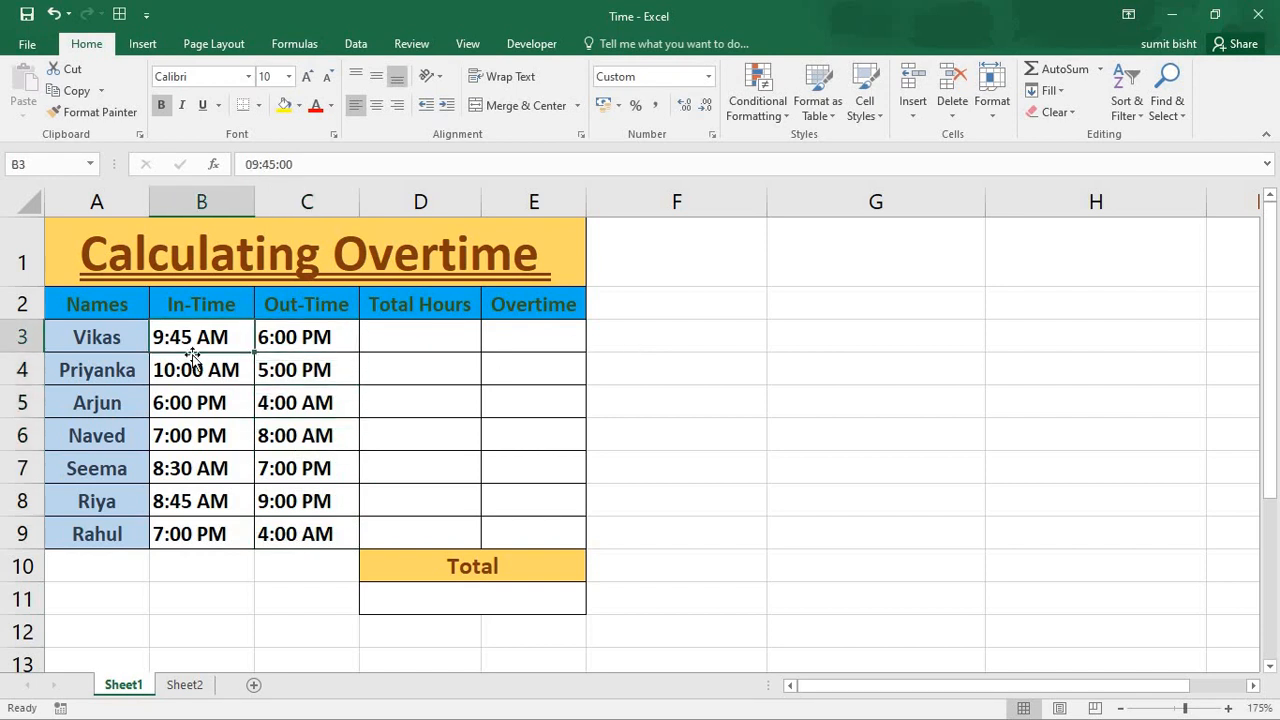
{"action": "double_click", "coordinate": [165, 338]}
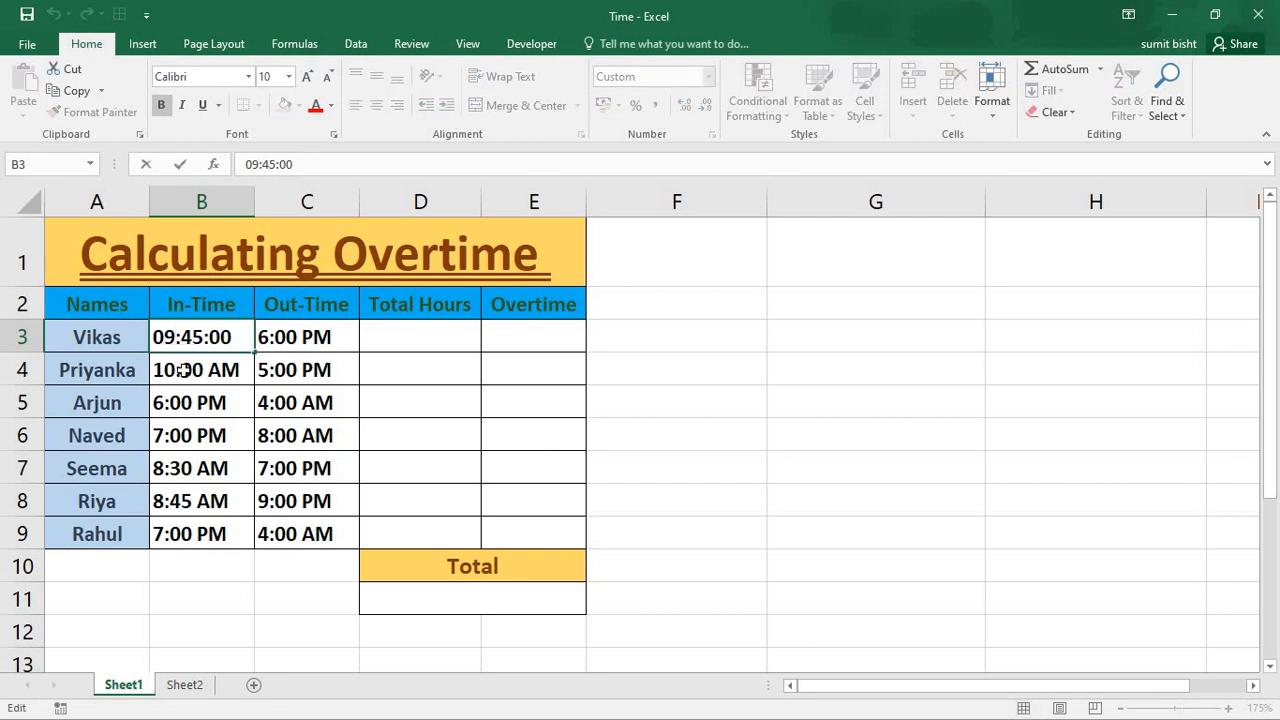
{"action": "key", "text": "BackSpace"}
{"action": "key", "text": "Delete"}
{"action": "key", "text": "Delete"}
{"action": "key", "text": "Delete"}
{"action": "key", "text": "Delete"}
{"action": "key", "text": "Delete"}
{"action": "key", "text": "BackSpace"}
{"action": "key", "text": "BackSpace"}
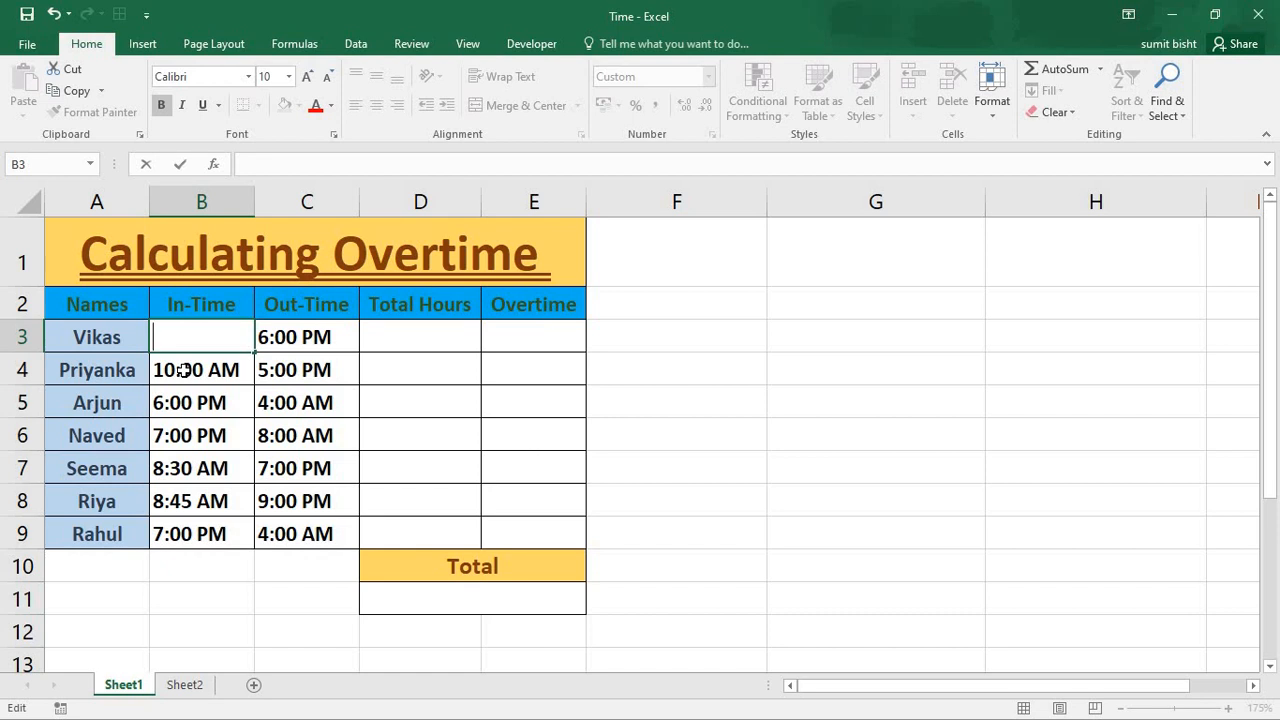
{"action": "type", "text": "1"}
{"action": "key", "text": "BackSpace"}
{"action": "type", "text": "13"}
{"action": "key", "text": "BackSpace"}
{"action": "type", "text": "1"}
{"action": "key", "text": "BackSpace"}
{"action": "key", "text": "BackSpace"}
{"action": "type", "text": "4"}
{"action": "key", "text": "BackSpace"}
{"action": "type", "text": "14"}
{"action": "key", "text": "BackSpace"}
{"action": "key", "text": "BackSpace"}
- Set the first employee's in-time in B3 to 8 am
{"action": "type", "text": "8 am"}
{"action": "key", "text": "Tab"}
{"action": "key", "text": "Tab"}
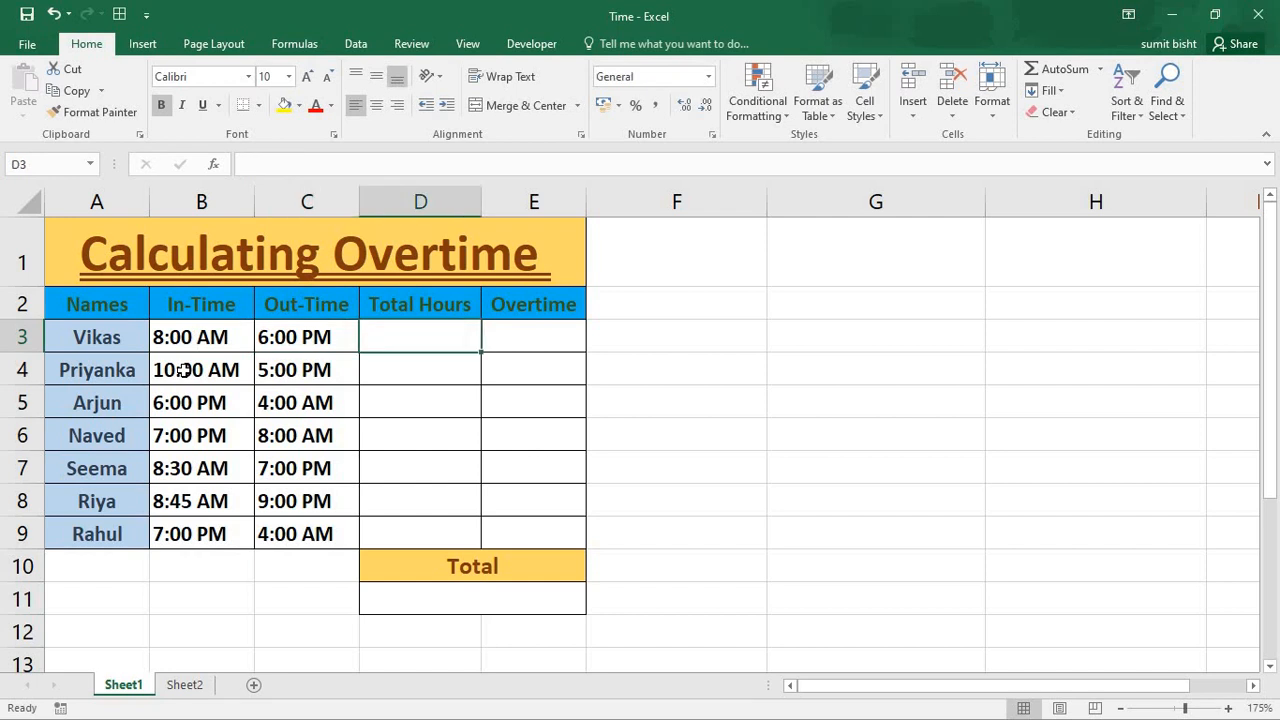
- Calculate the total hours in D3 with the formula =C3-B3 and fill it down to D9
{"action": "type", "text": "="}
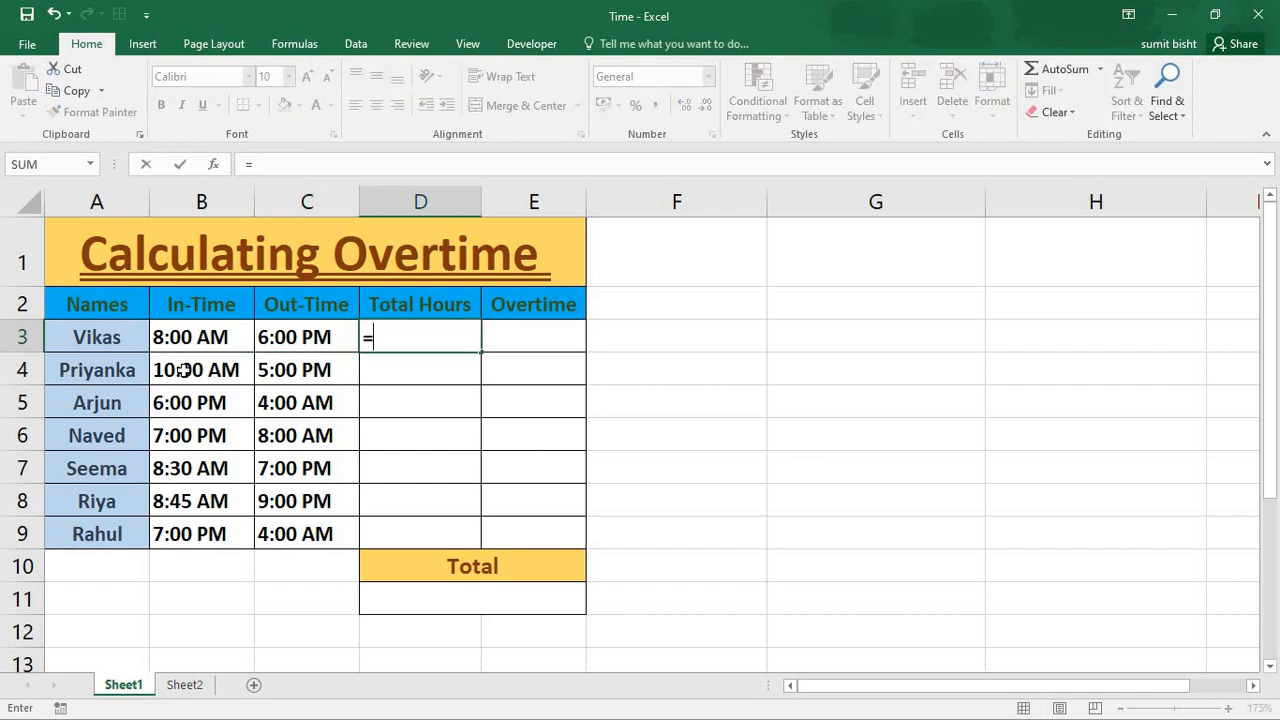
{"action": "left_click", "coordinate": [299, 330]}
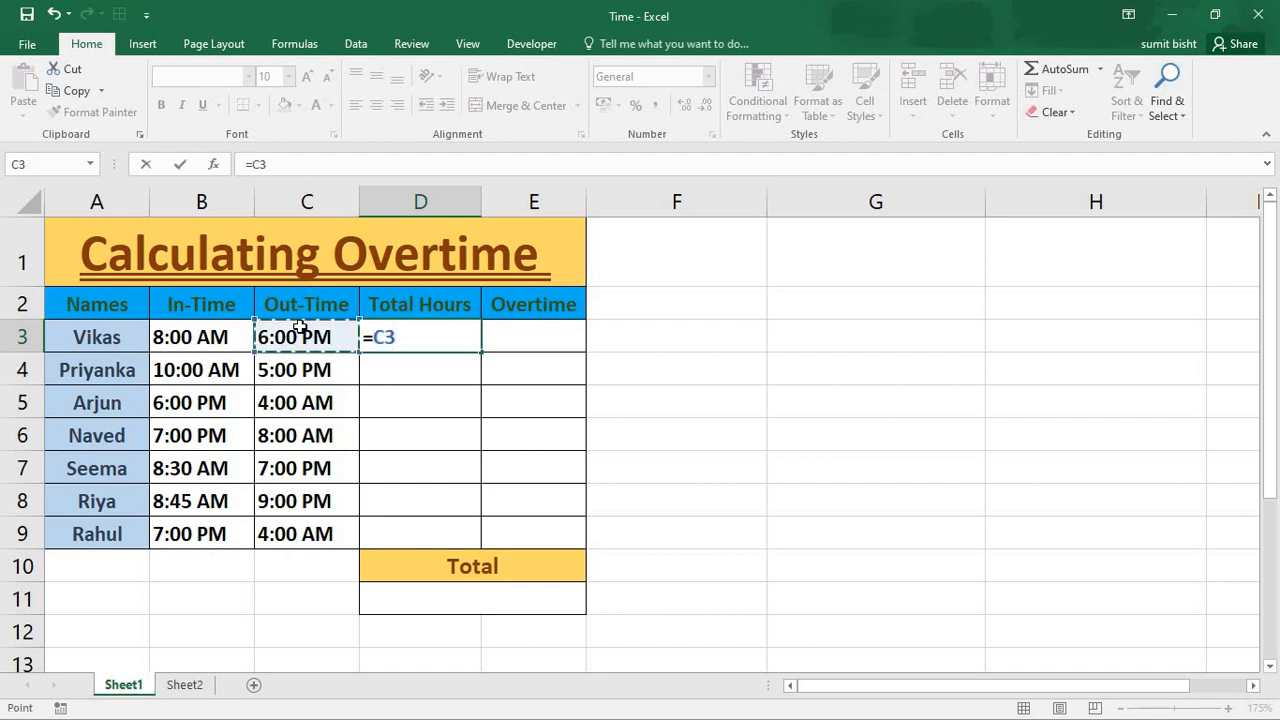
{"action": "type", "text": "-"}
{"action": "left_click", "coordinate": [222, 338]}
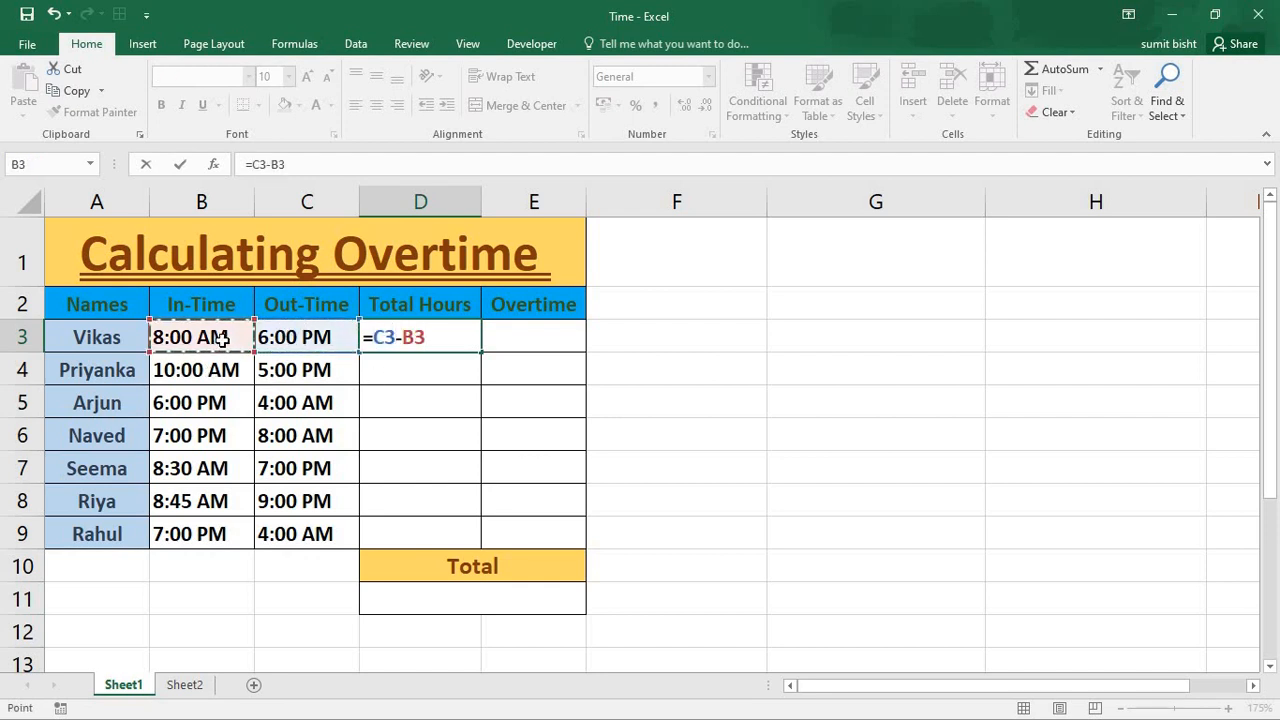
{"action": "key", "text": "Return"}
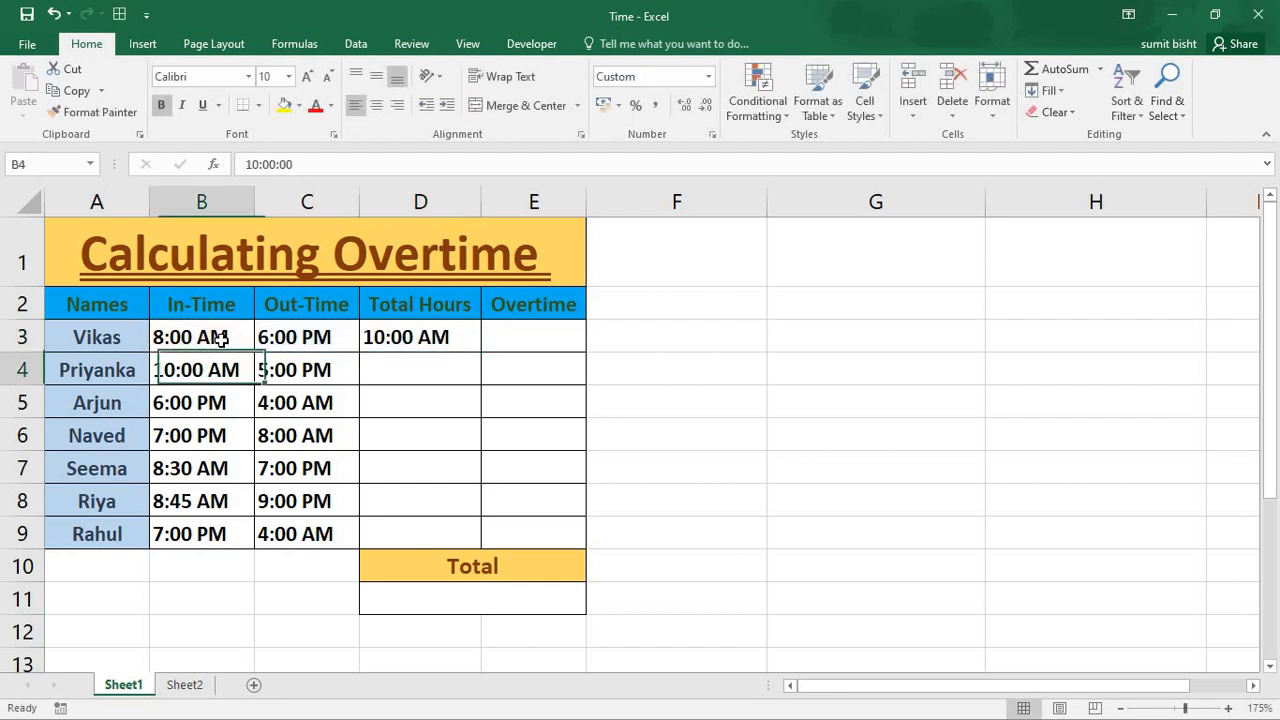
{"action": "left_click", "coordinate": [462, 334]}
{"action": "left_click_drag", "start_coordinate": [481, 353], "coordinate": [496, 549]}
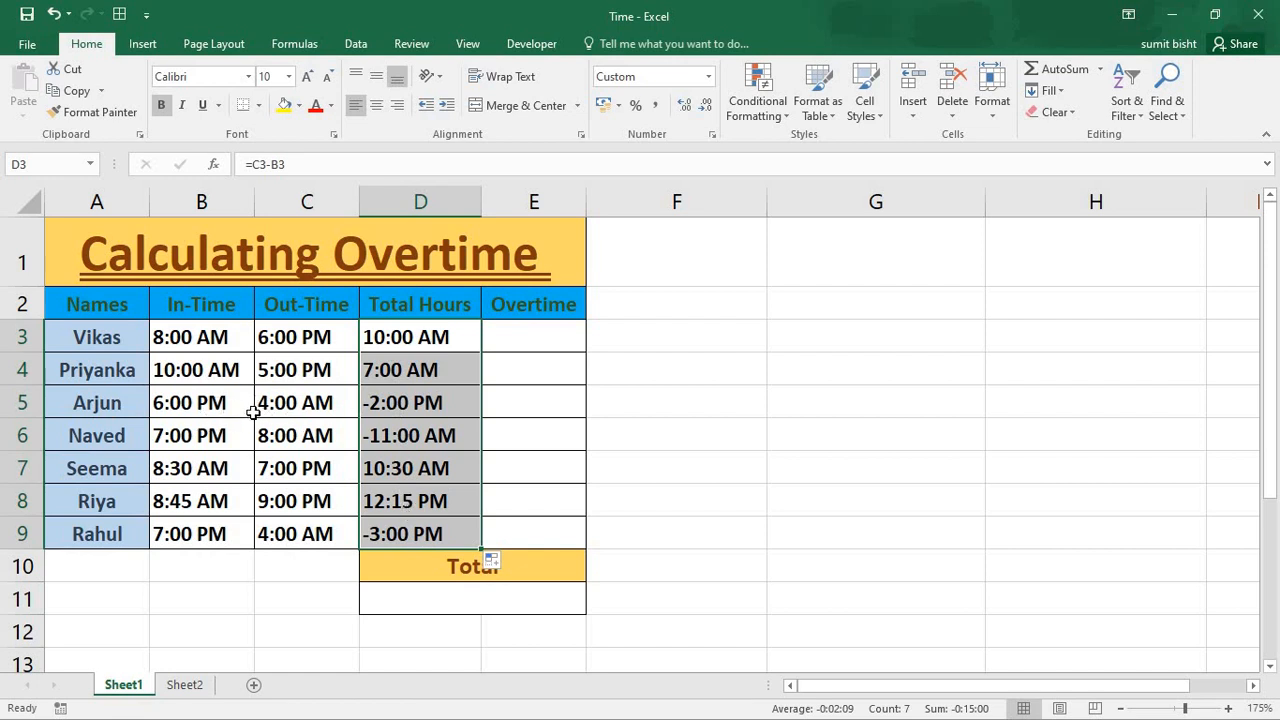
- Delete the subtraction formulas from the Total Hours cells D3:D9
{"action": "left_click_drag", "start_coordinate": [443, 337], "coordinate": [466, 520]}
{"action": "key", "text": "Delete"}
{"action": "key", "text": "Up"}
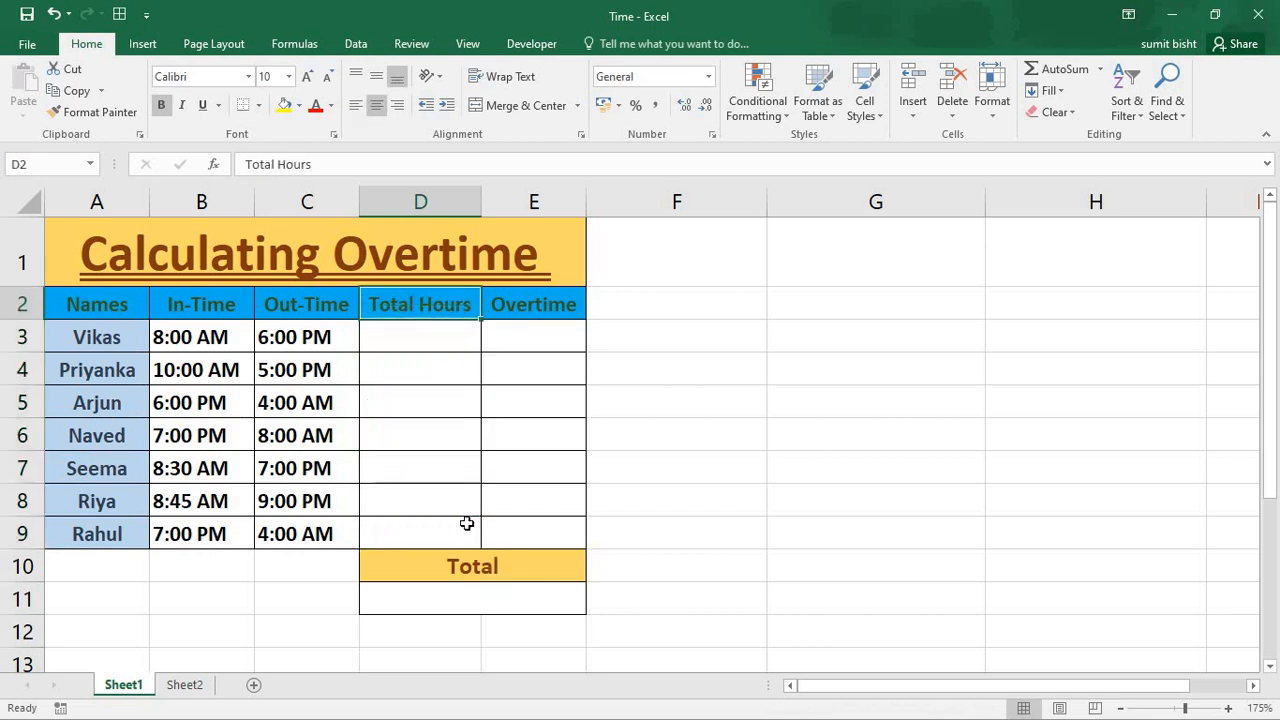
- Enter the formula =IF(C3>B3,C3-B3,C3-B3+1) in D3 so that total hours also cover overnight shifts
{"action": "key", "text": "Down"}
{"action": "type", "text": "="}
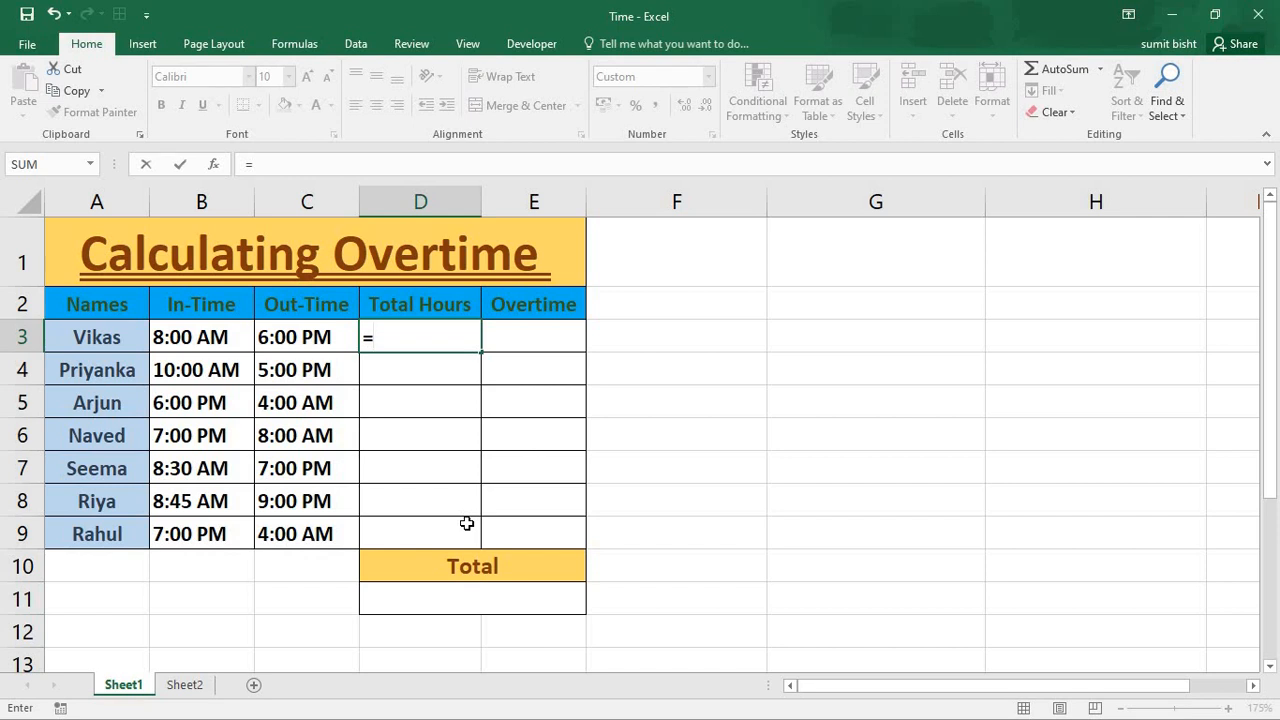
{"action": "type", "text": "if("}
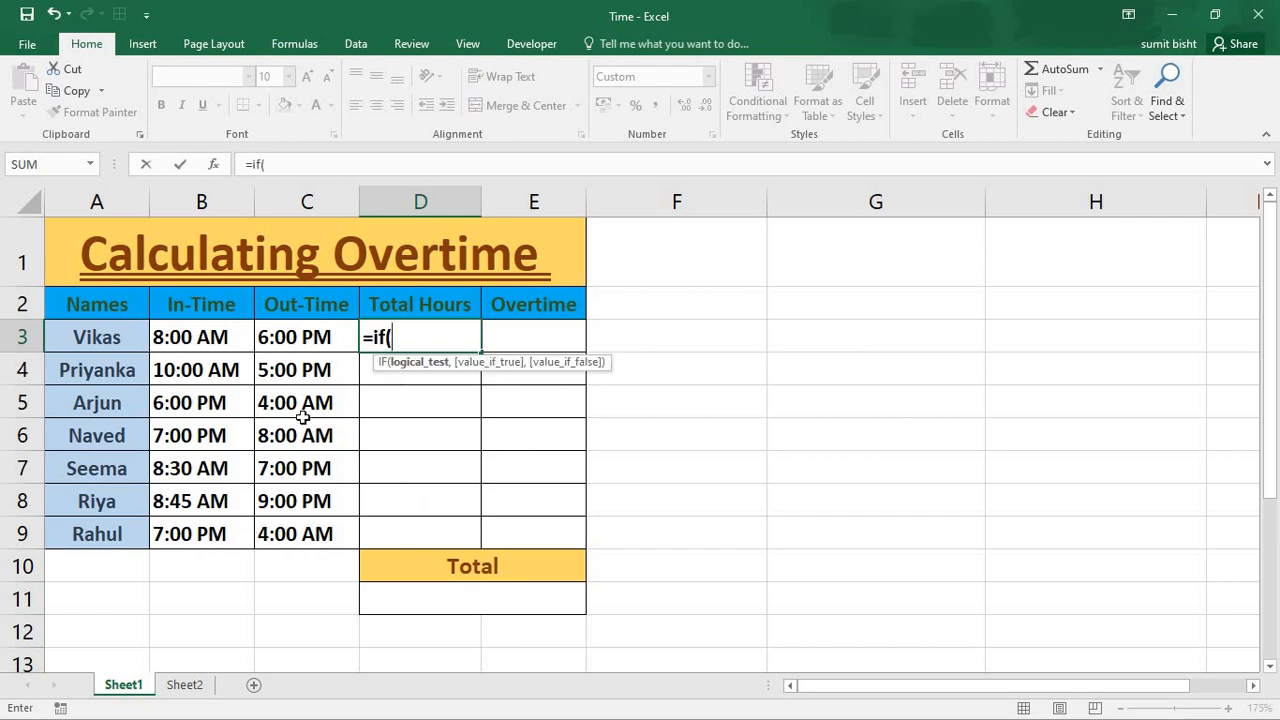
{"action": "left_click", "coordinate": [305, 335]}
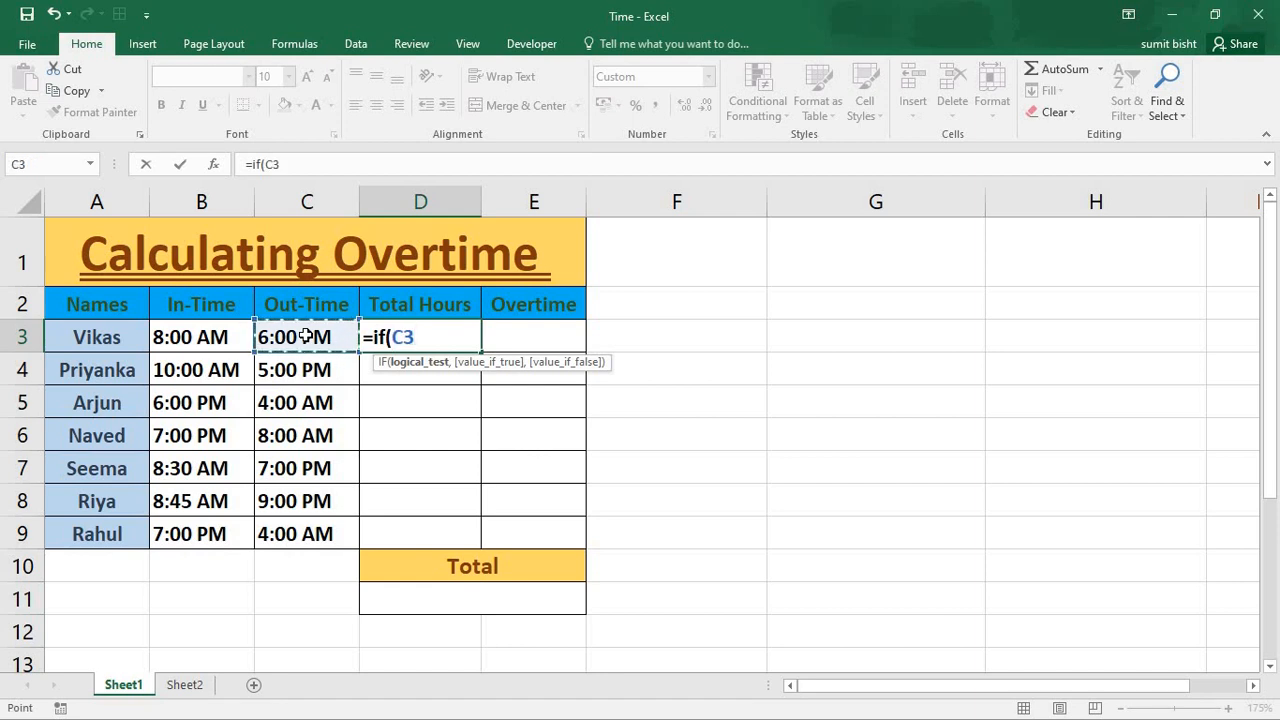
{"action": "type", "text": ">"}
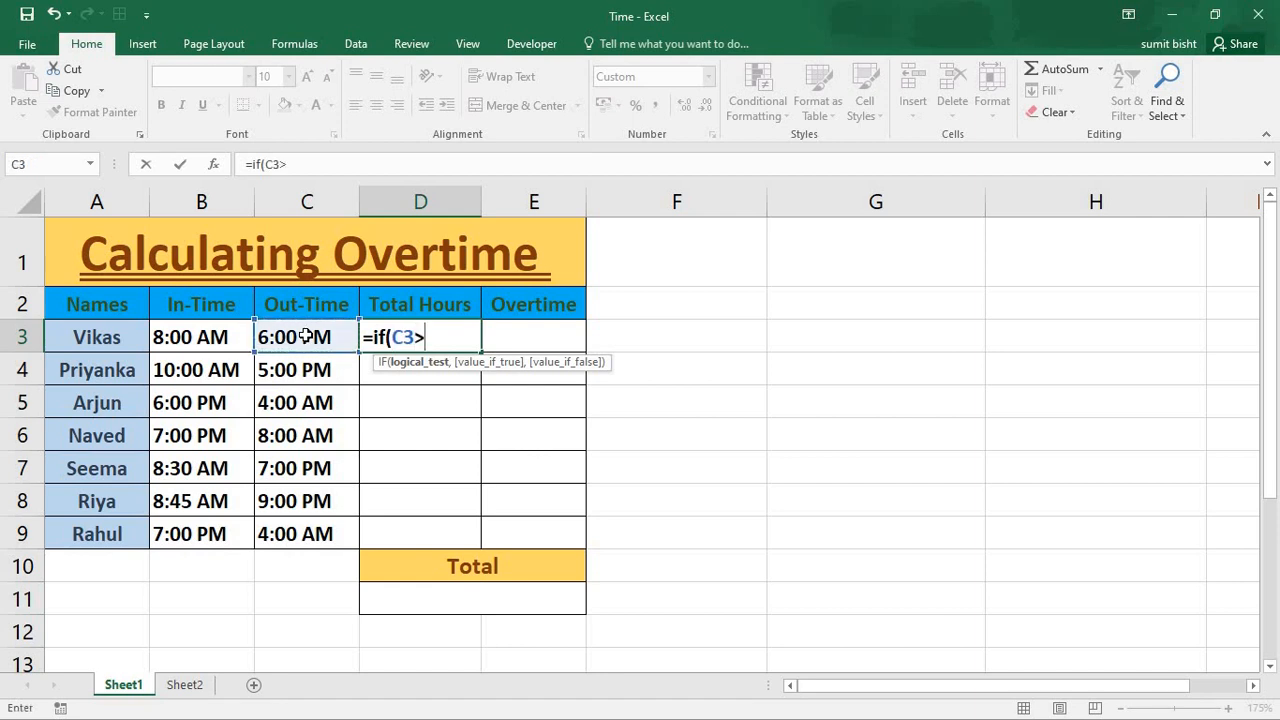
{"action": "left_click", "coordinate": [232, 339]}
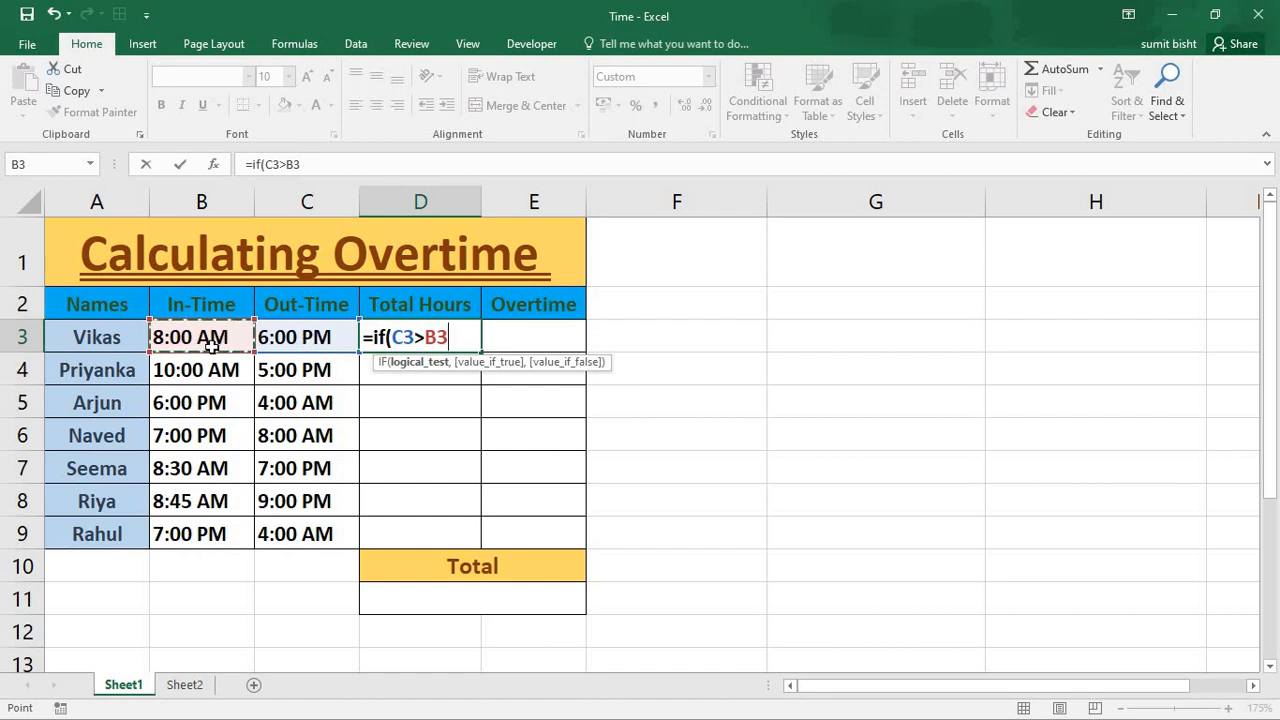
{"action": "type", "text": ","}
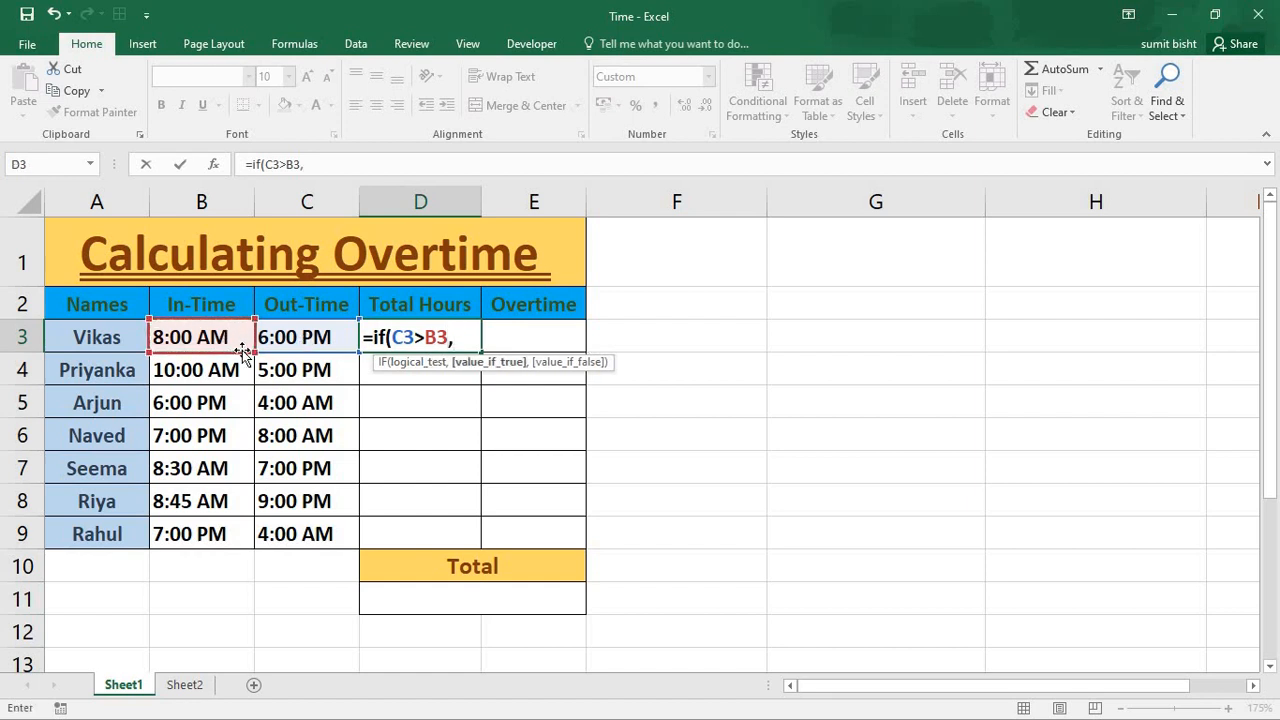
{"action": "type", "text": "c"}
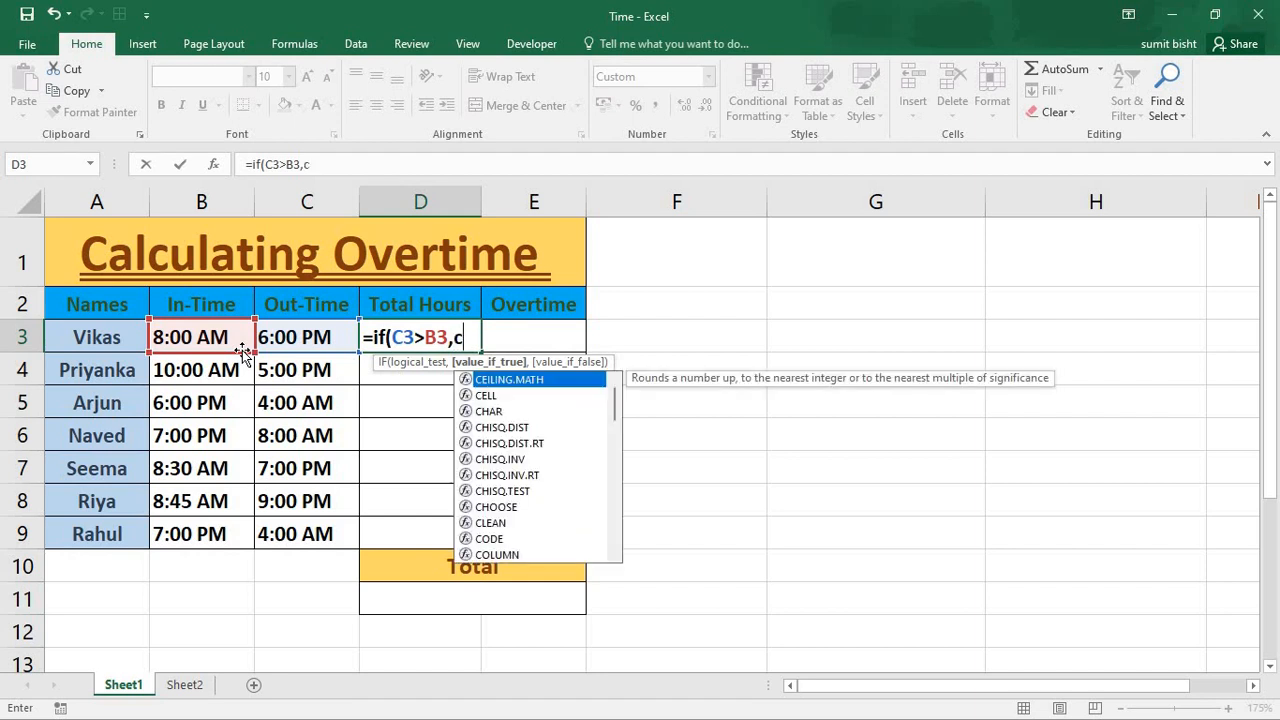
{"action": "type", "text": "3"}
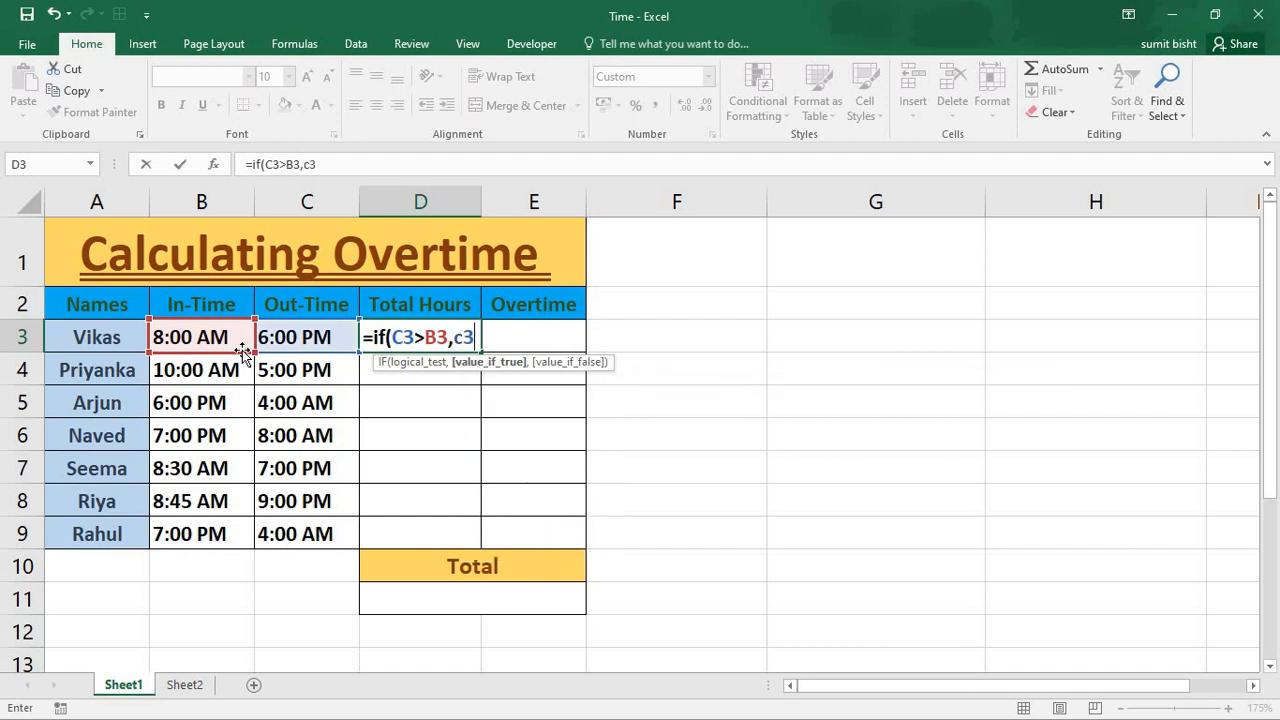
{"action": "type", "text": "-b3"}
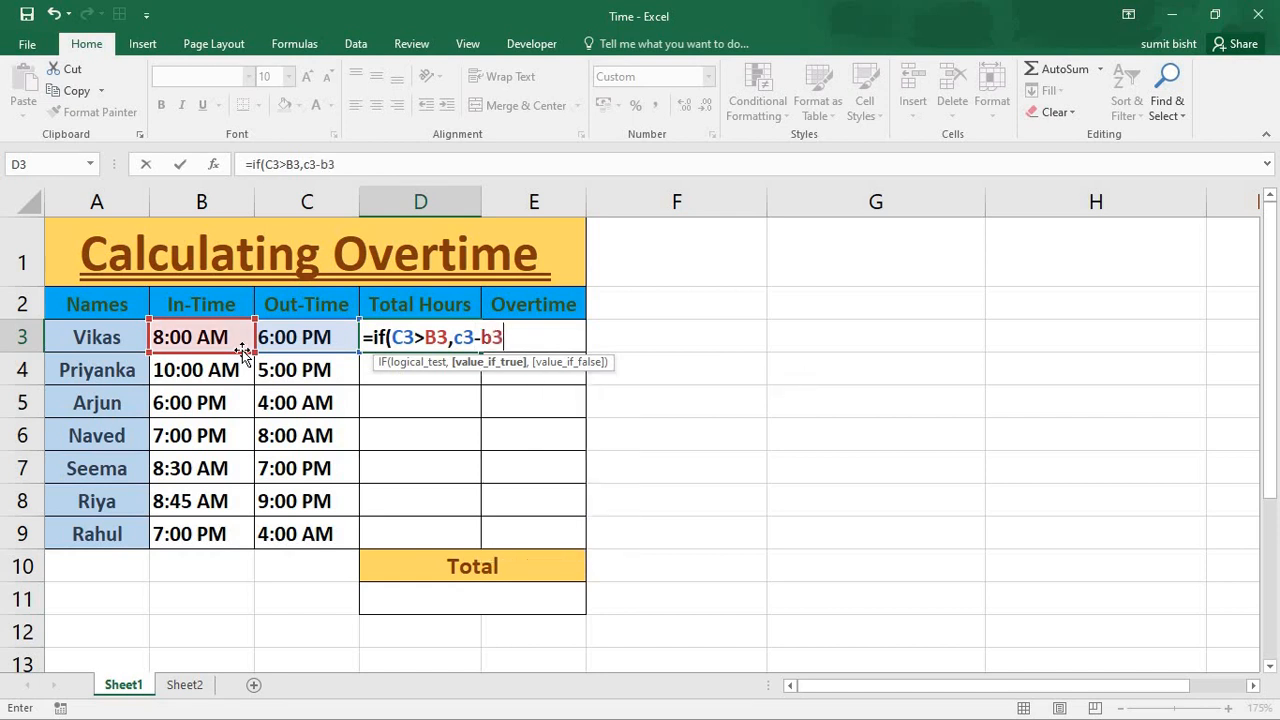
{"action": "type", "text": ",c"}
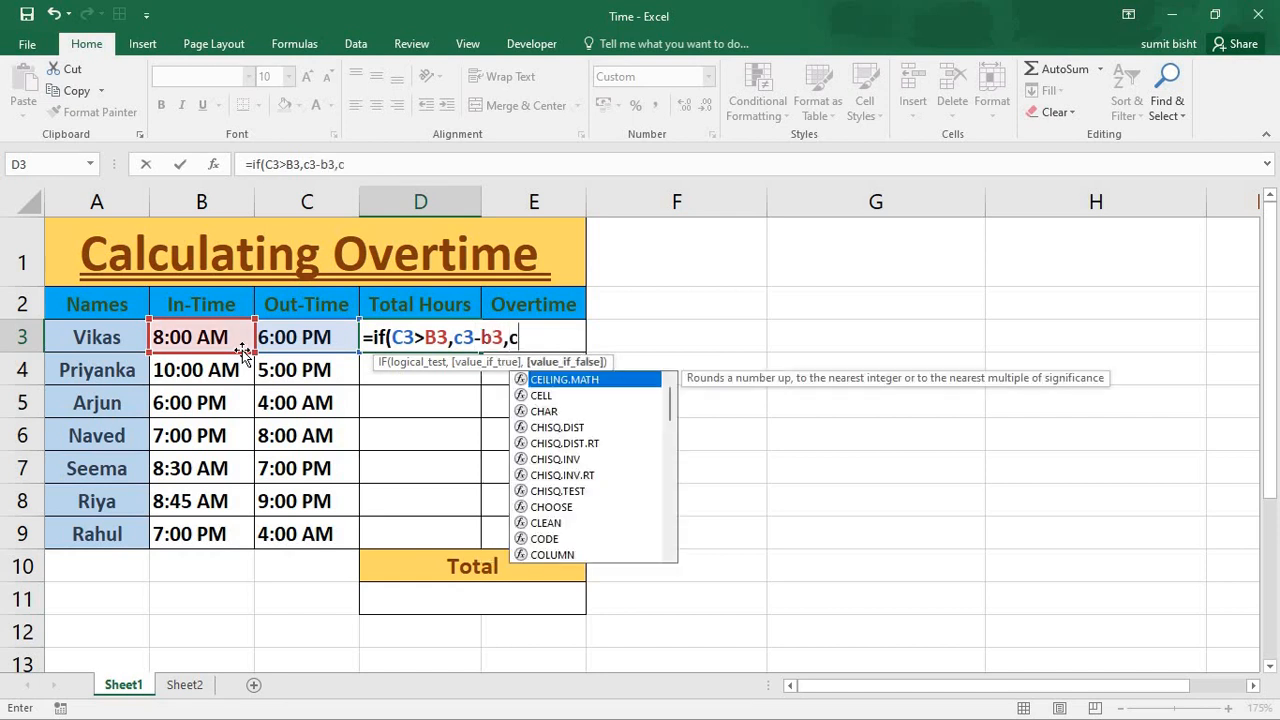
{"action": "type", "text": "3-b3"}
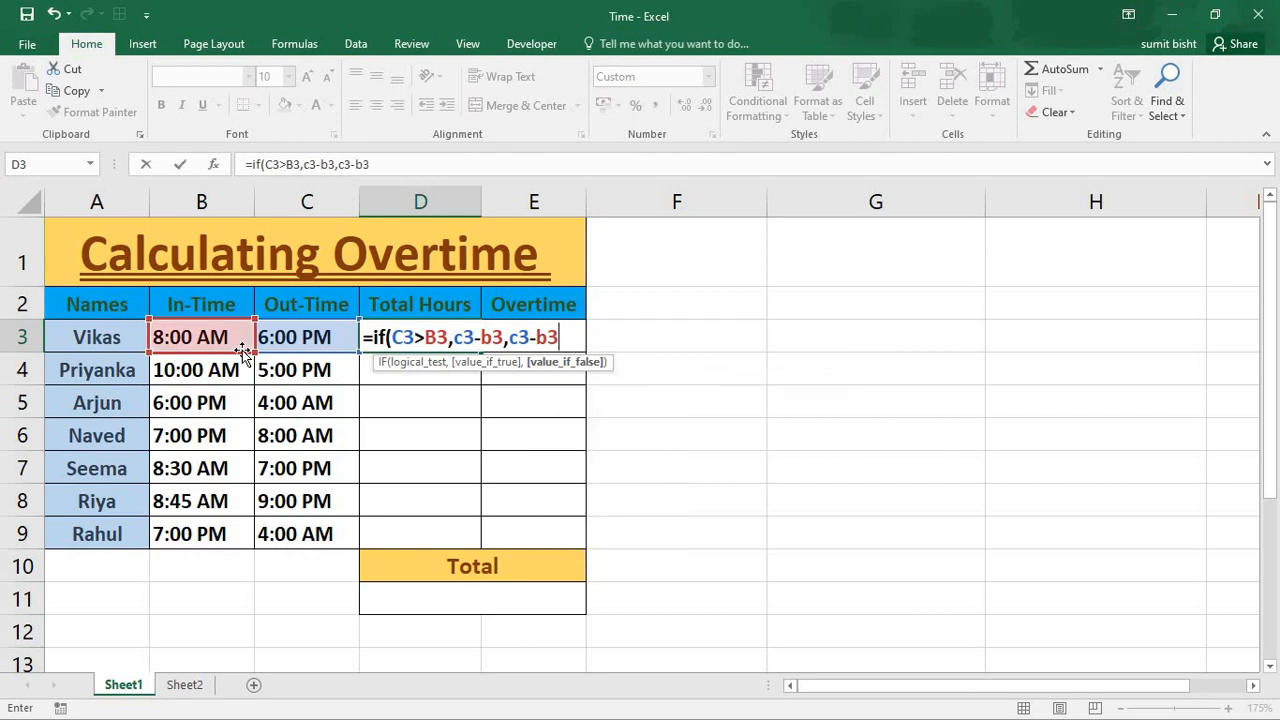
{"action": "type", "text": "+1)"}
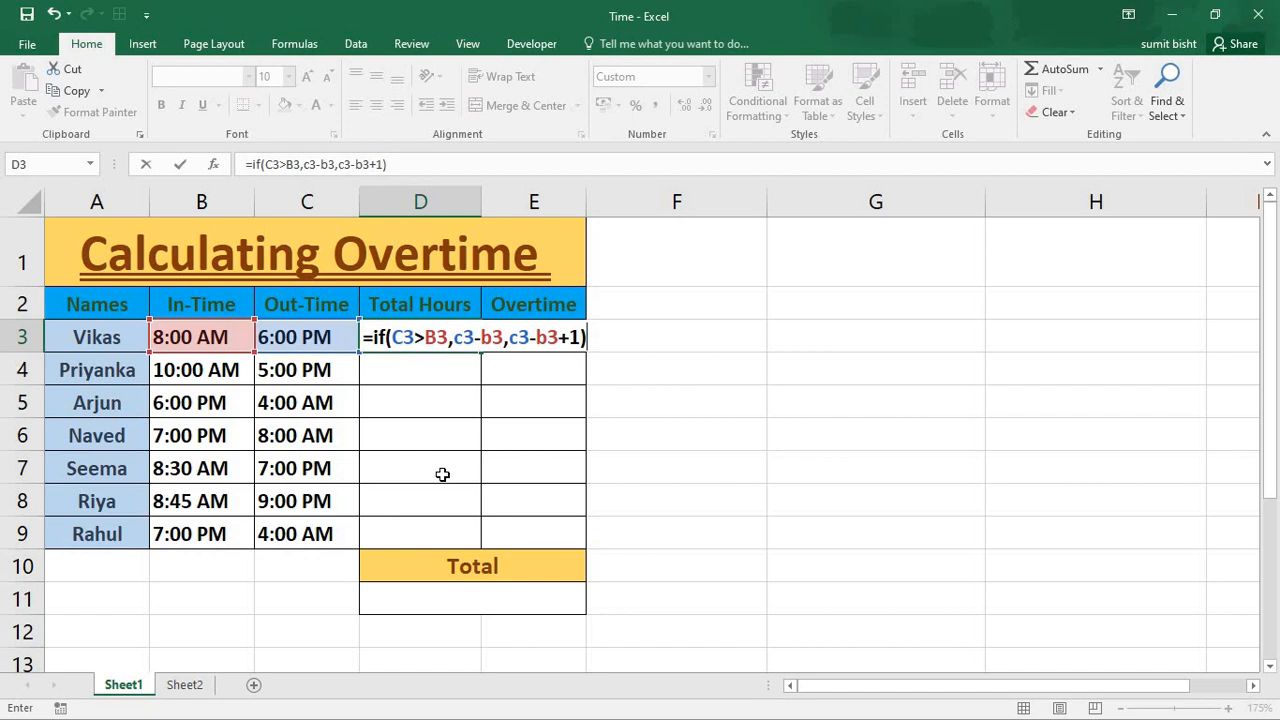
{"action": "key", "text": "Return"}
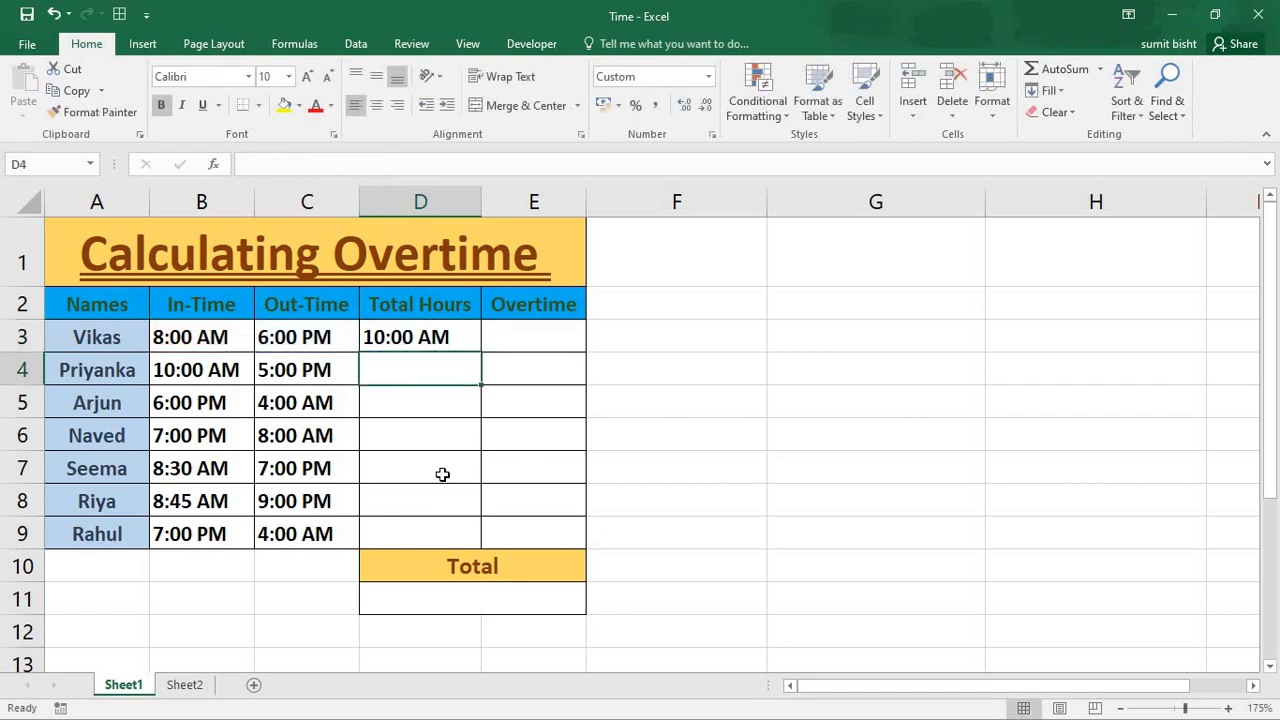
- Fill the IF formula from D3 down to D9 and apply the Time number format to the range
{"action": "left_click", "coordinate": [424, 336]}
{"action": "left_click_drag", "start_coordinate": [484, 356], "coordinate": [492, 540]}
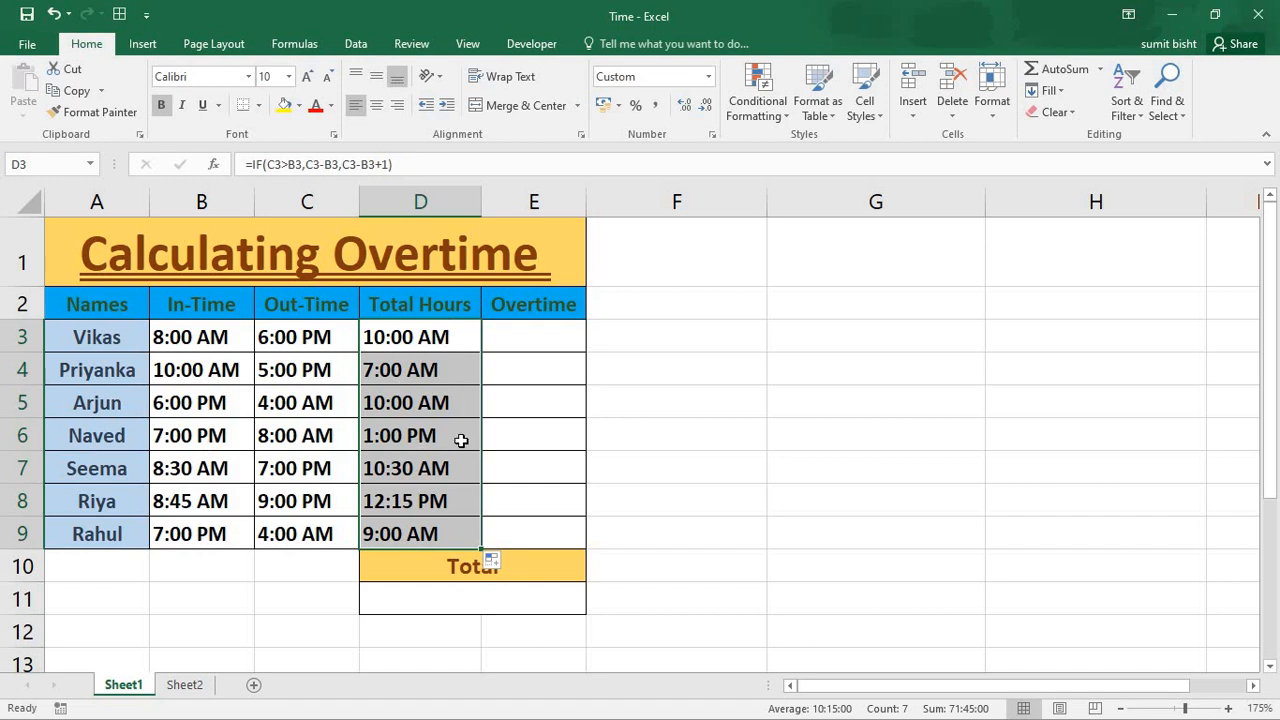
{"action": "left_click", "coordinate": [708, 80]}
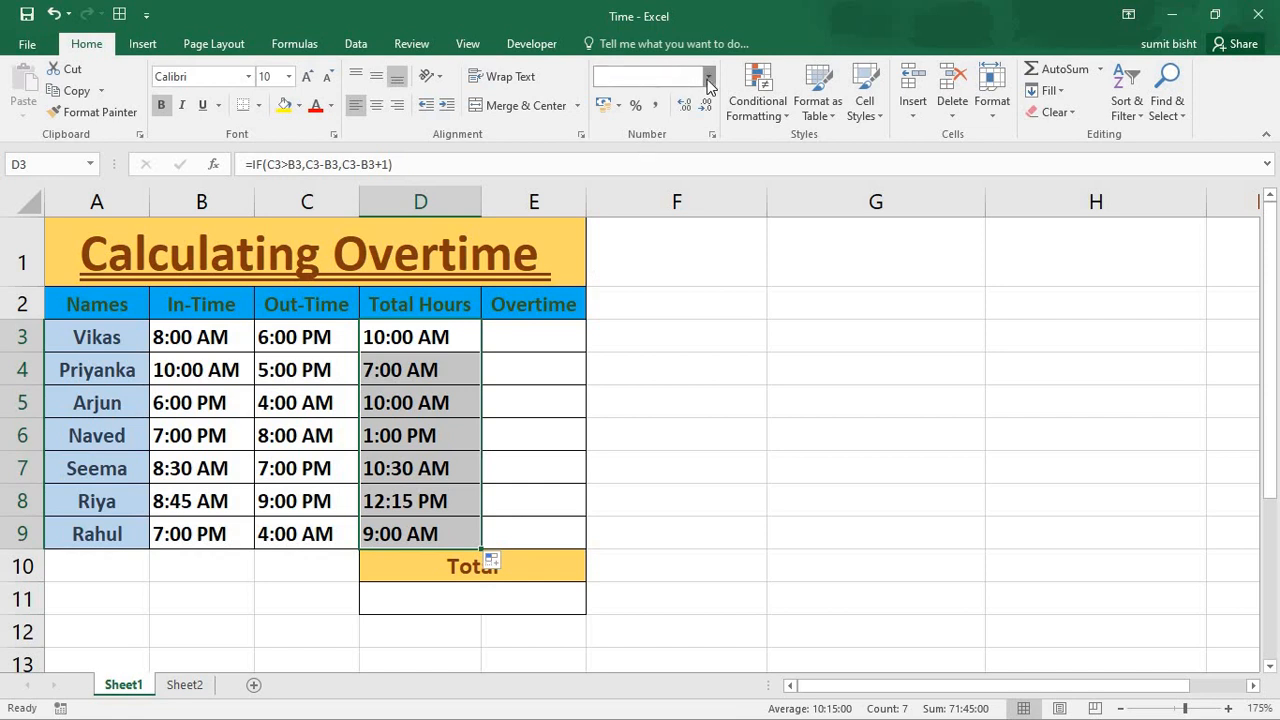
{"action": "left_click", "coordinate": [653, 352]}
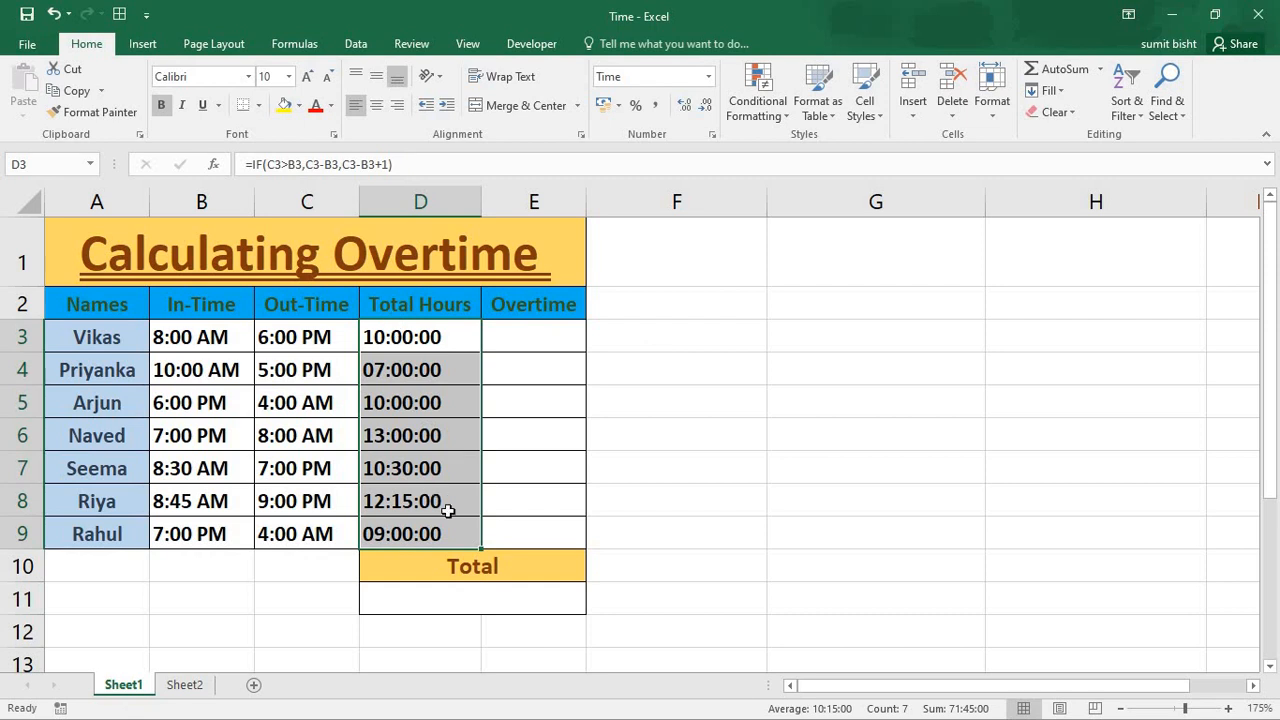
{"action": "left_click", "coordinate": [452, 345]}
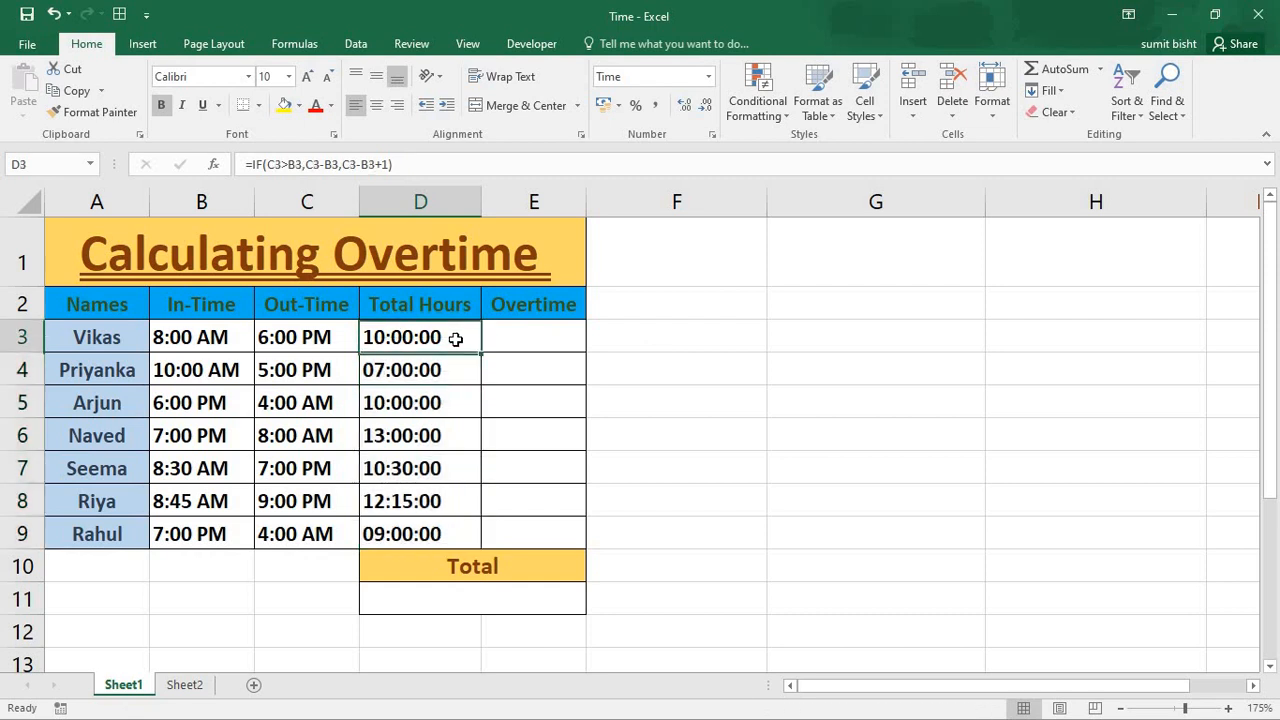
{"action": "left_click", "coordinate": [456, 396]}
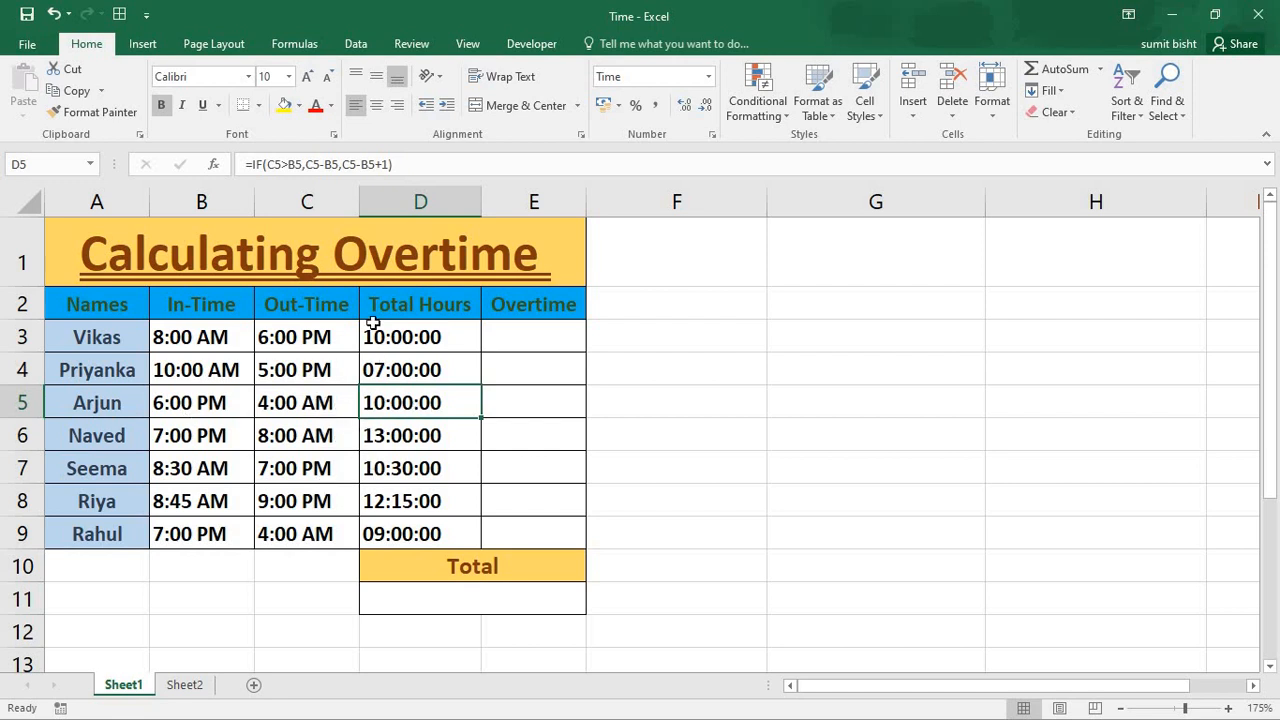
{"action": "double_click", "coordinate": [265, 373]}
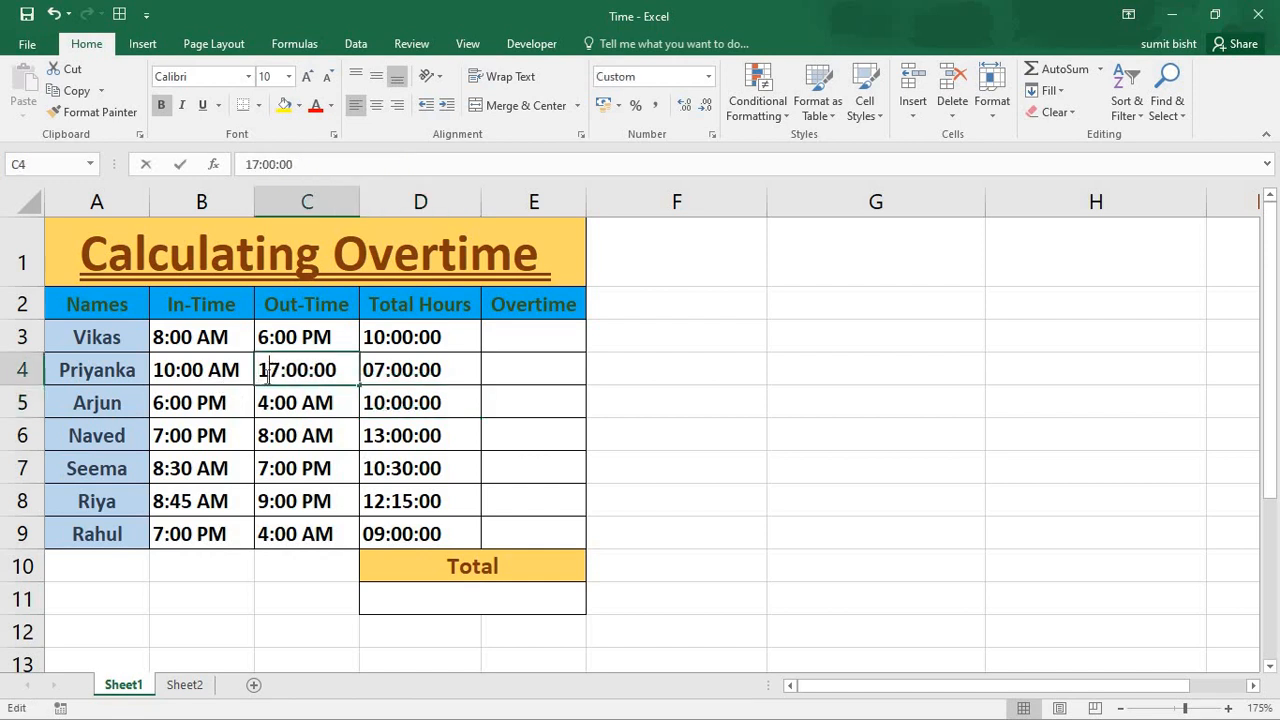
{"action": "double_click", "coordinate": [194, 370]}
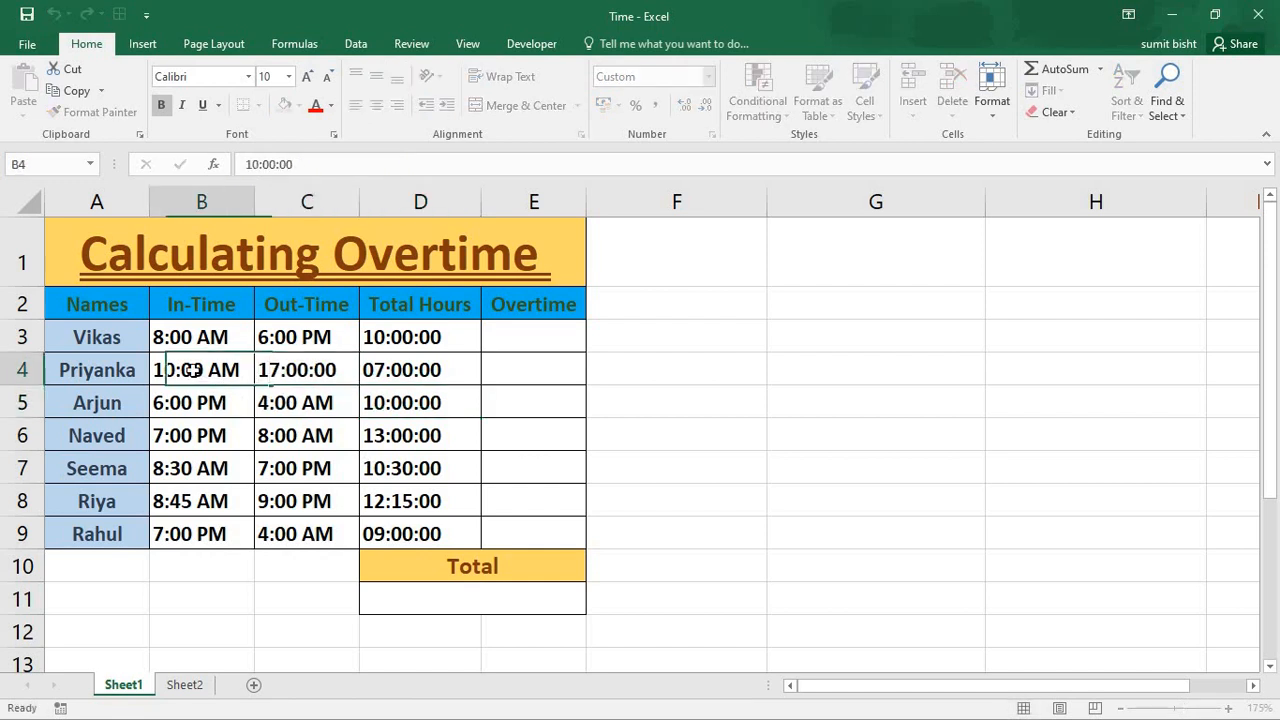
{"action": "key", "text": "Return"}
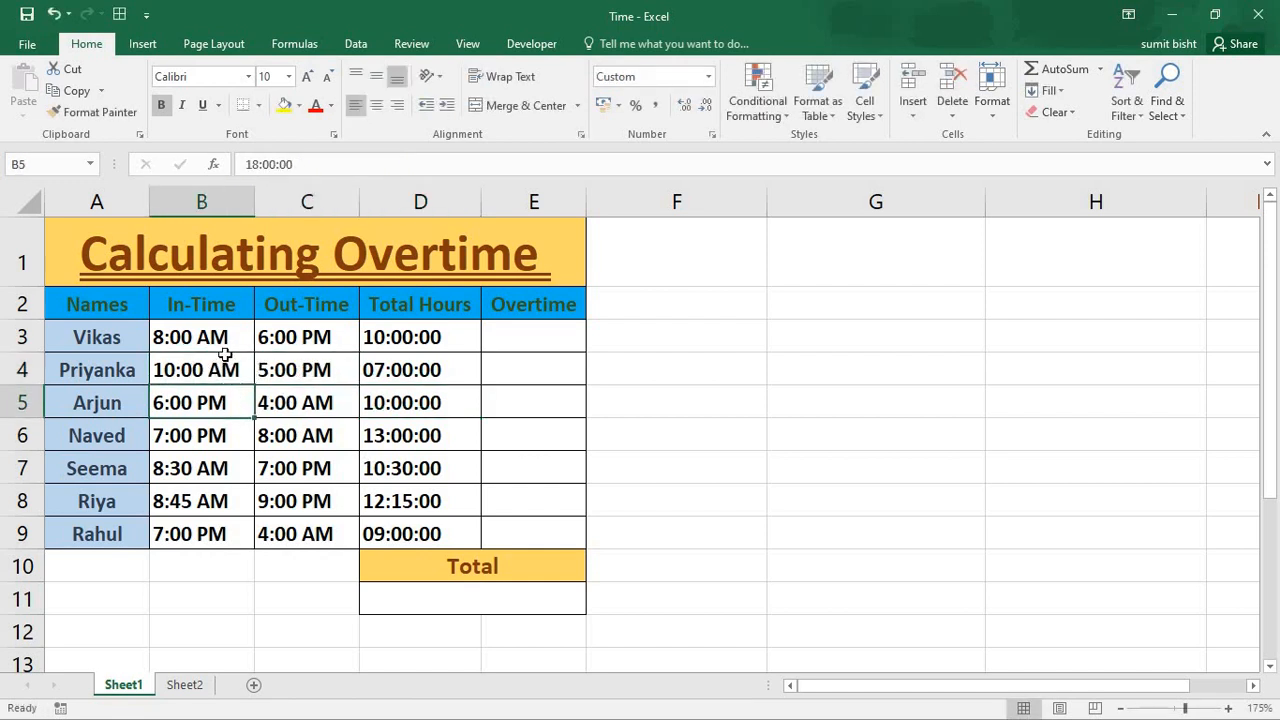
{"action": "key", "text": "Up"}
{"action": "key", "text": "Up"}
{"action": "key", "text": "Up"}
{"action": "key", "text": "Down"}
{"action": "key", "text": "Down"}
{"action": "key", "text": "Down"}
- Change the In-Time in B4 to 8:00 AM
{"action": "left_click", "coordinate": [229, 369]}
{"action": "type", "text": "8 am"}
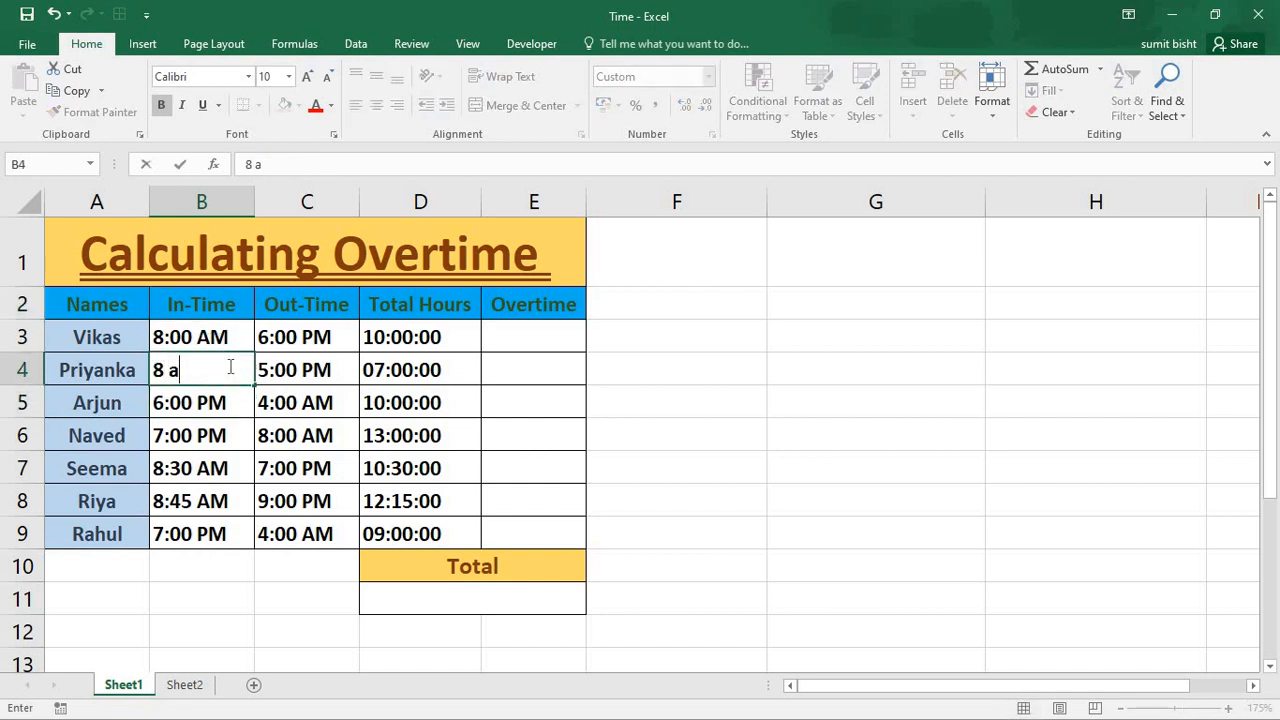
{"action": "key", "text": "Tab"}
{"action": "key", "text": "Tab"}
{"action": "key", "text": "Tab"}
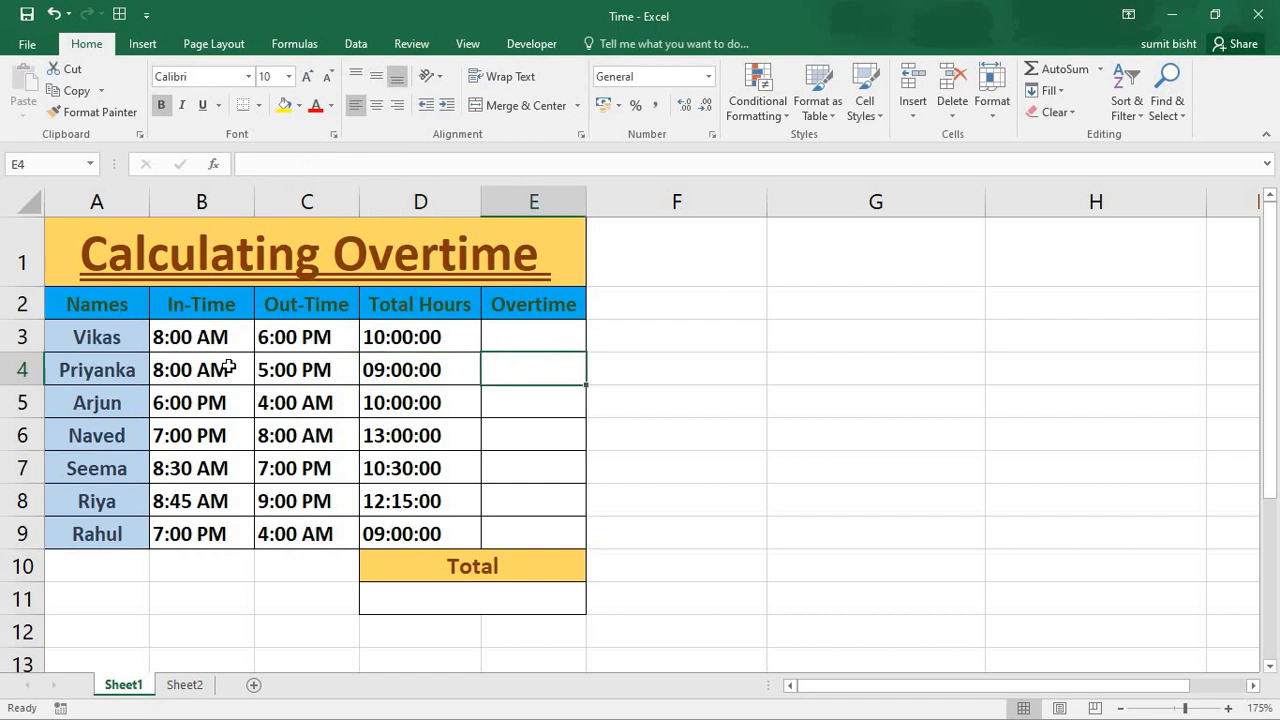
- Calculate the overtime beyond eight hours in E3 with the formula =D3-TIME(8,0,0) and fill it down to E9
{"action": "key", "text": "Up"}
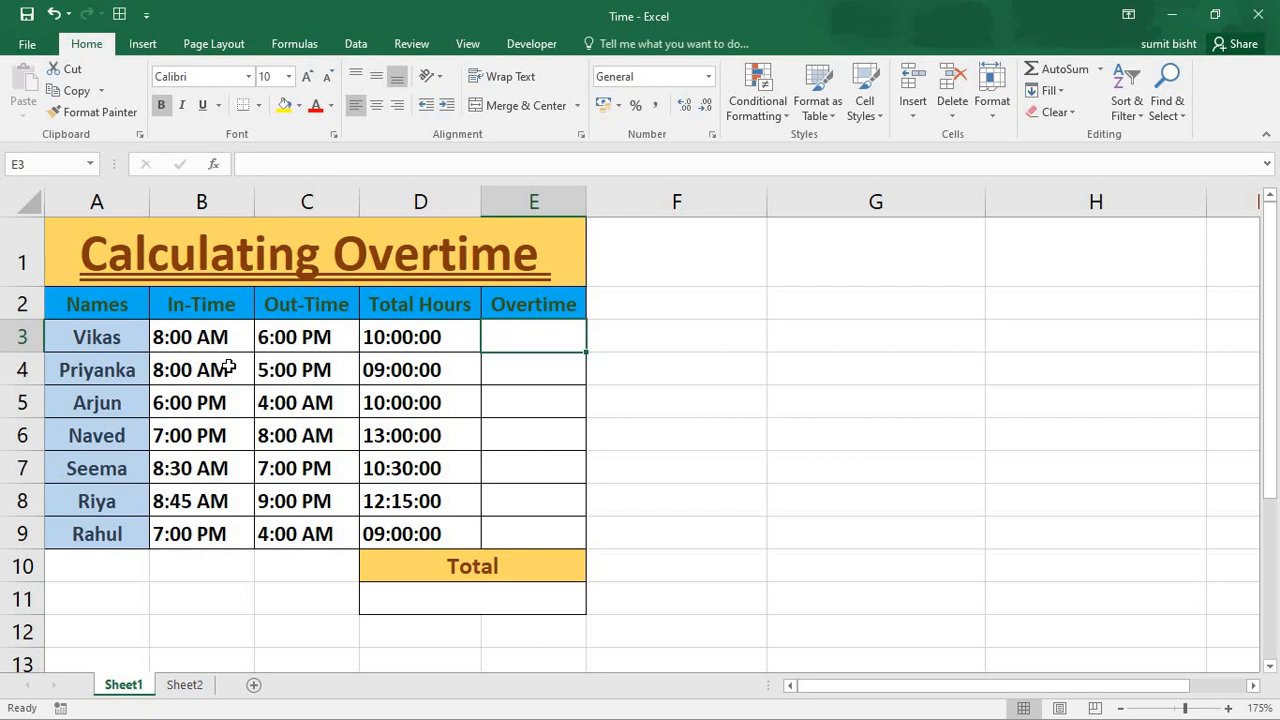
{"action": "type", "text": "="}
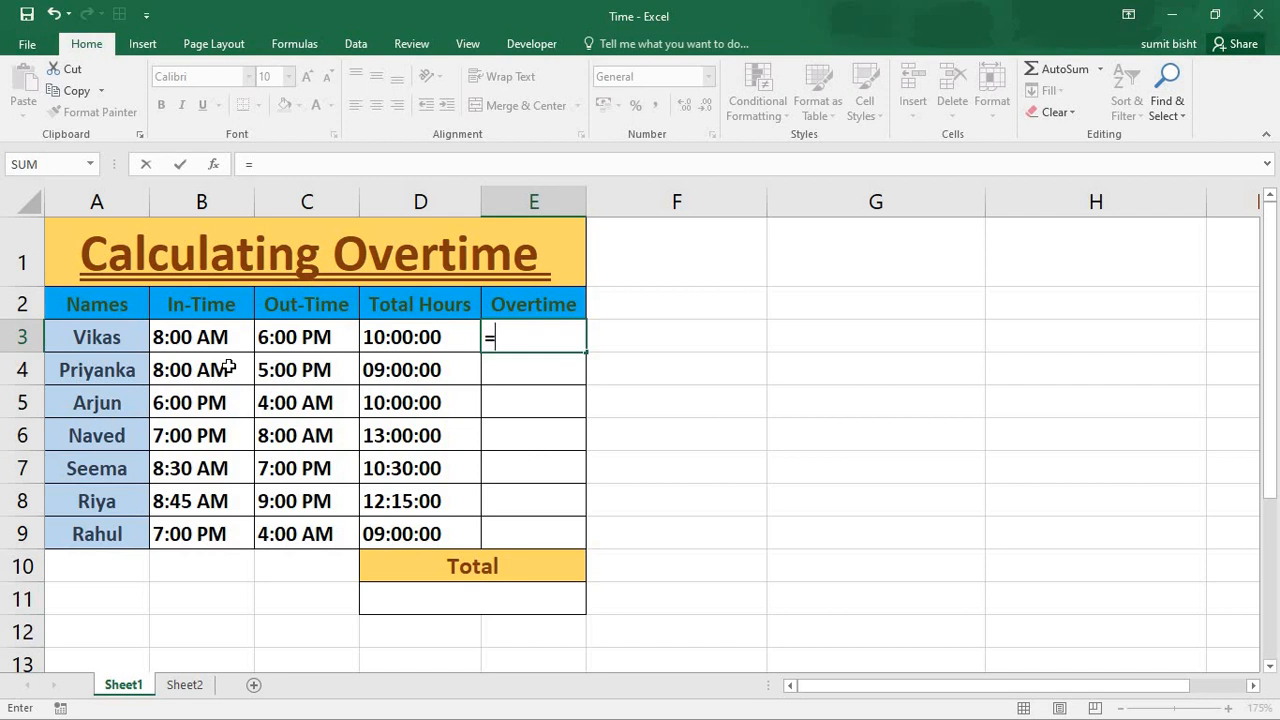
{"action": "type", "text": "d3"}
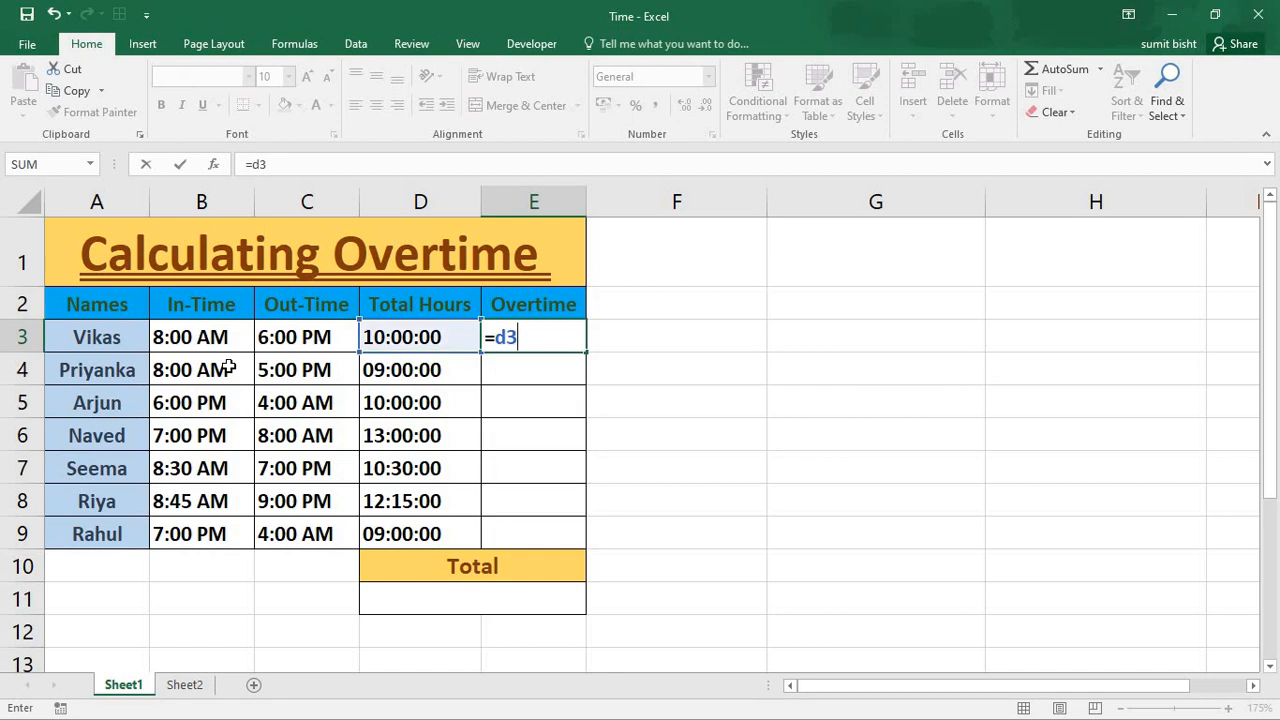
{"action": "type", "text": "-time"}
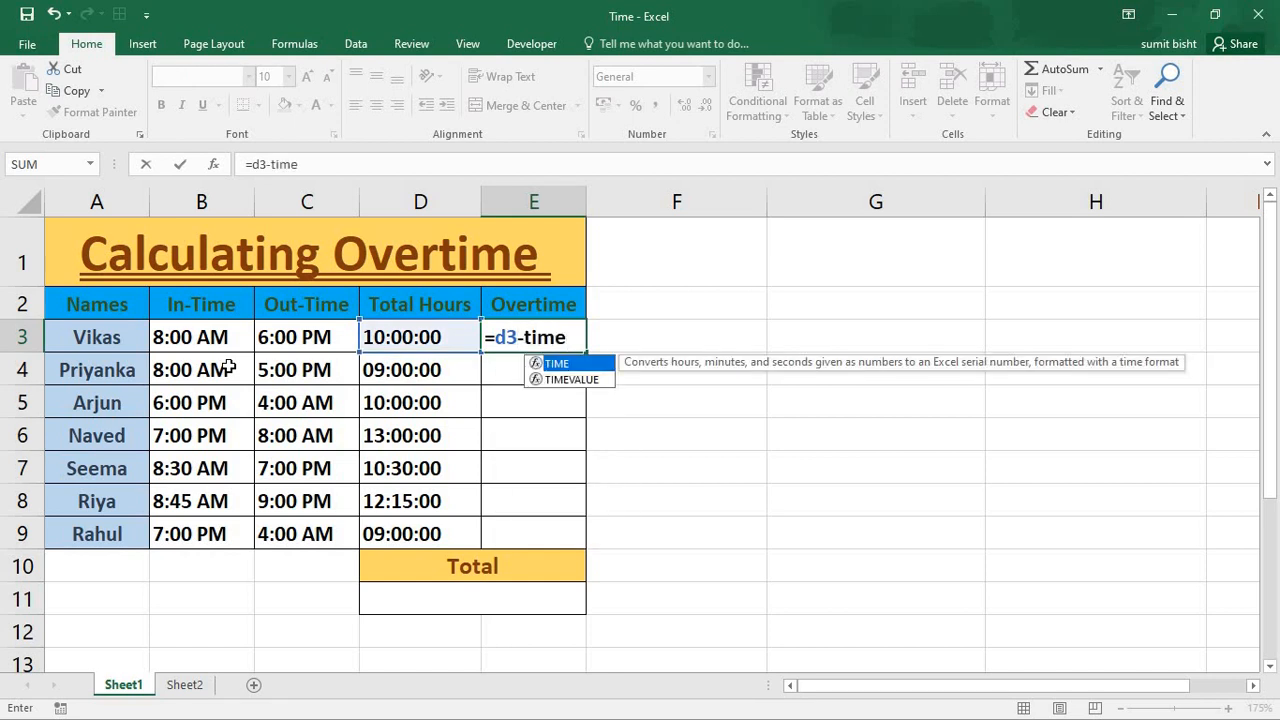
{"action": "type", "text": "("}
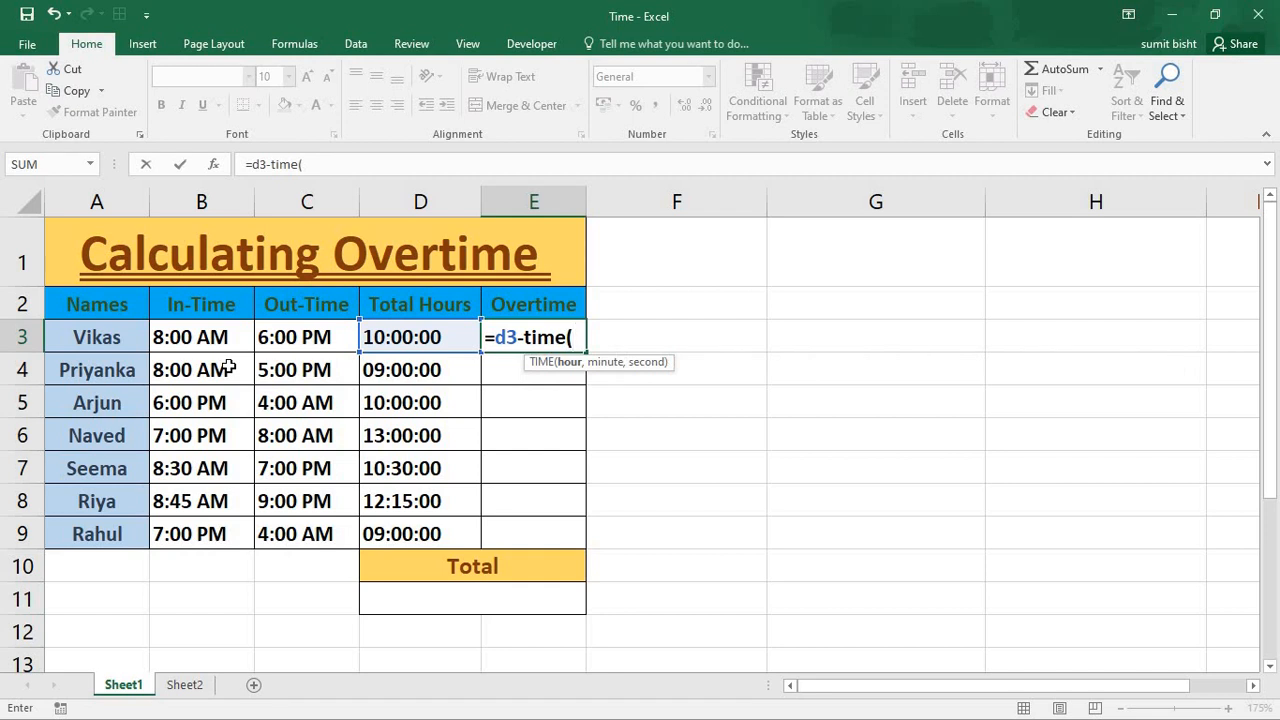
{"action": "type", "text": "8,0,0)"}
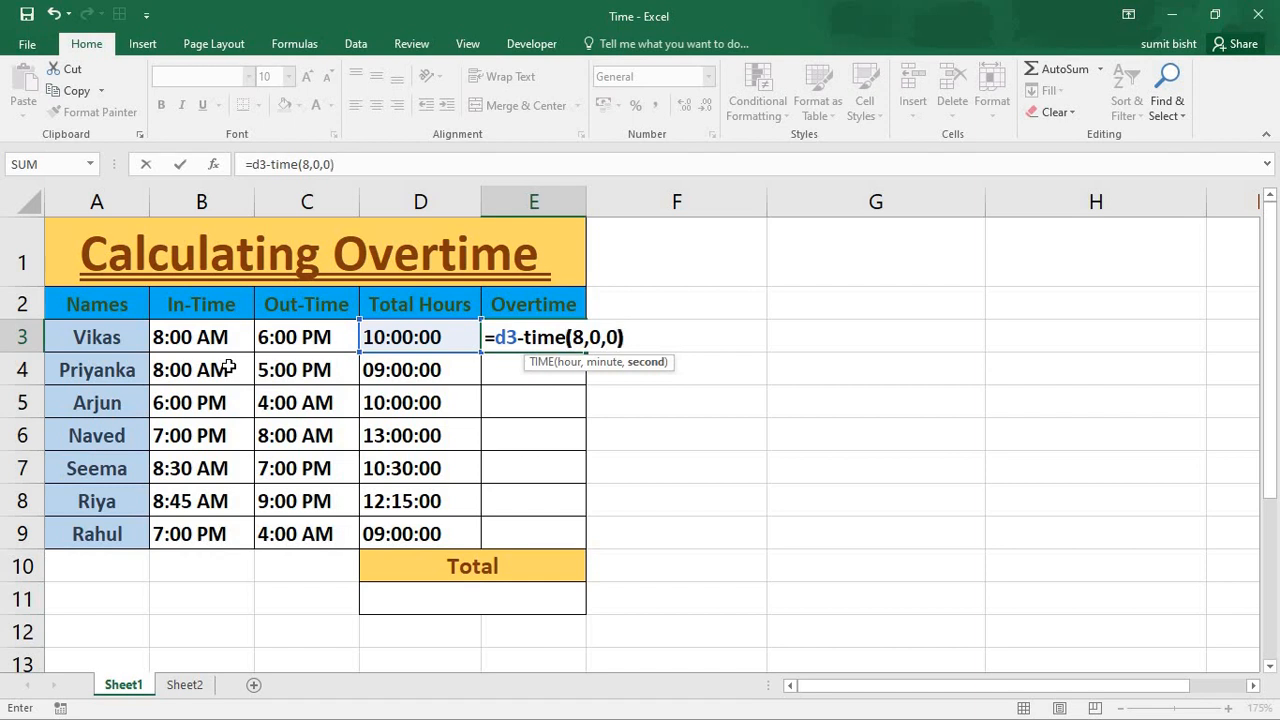
{"action": "key", "text": "Return"}
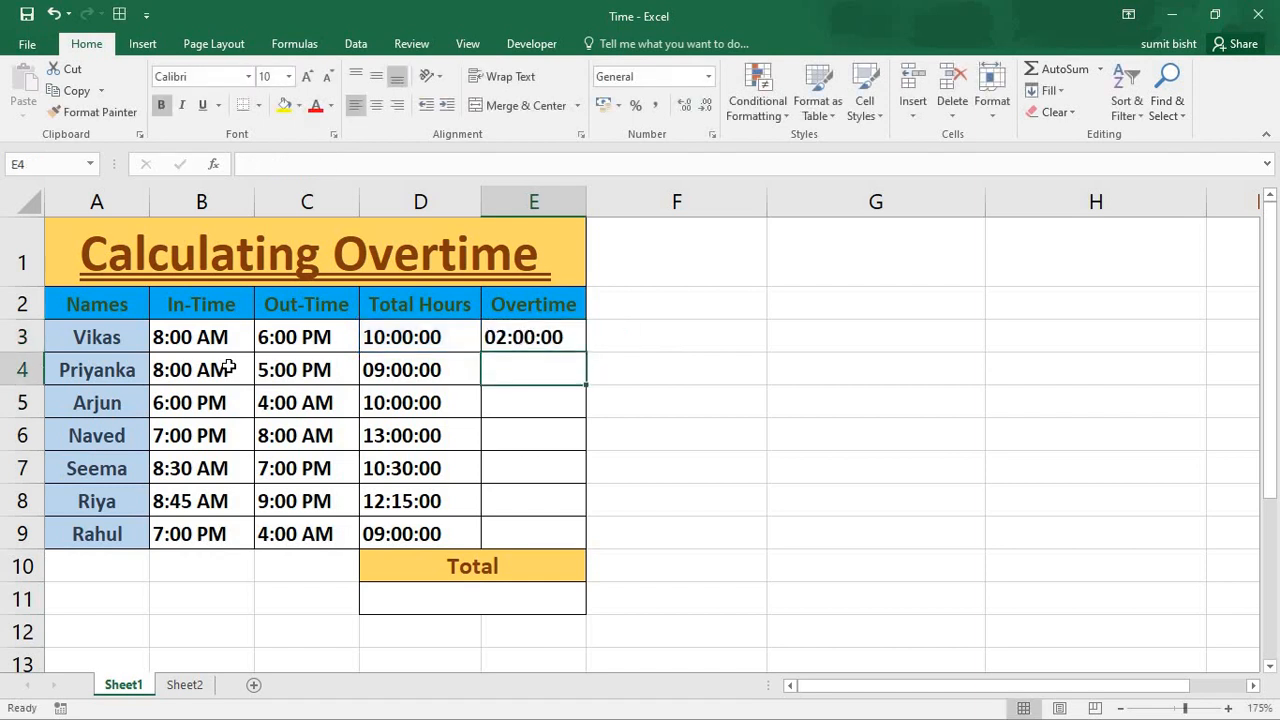
{"action": "left_click", "coordinate": [490, 342]}
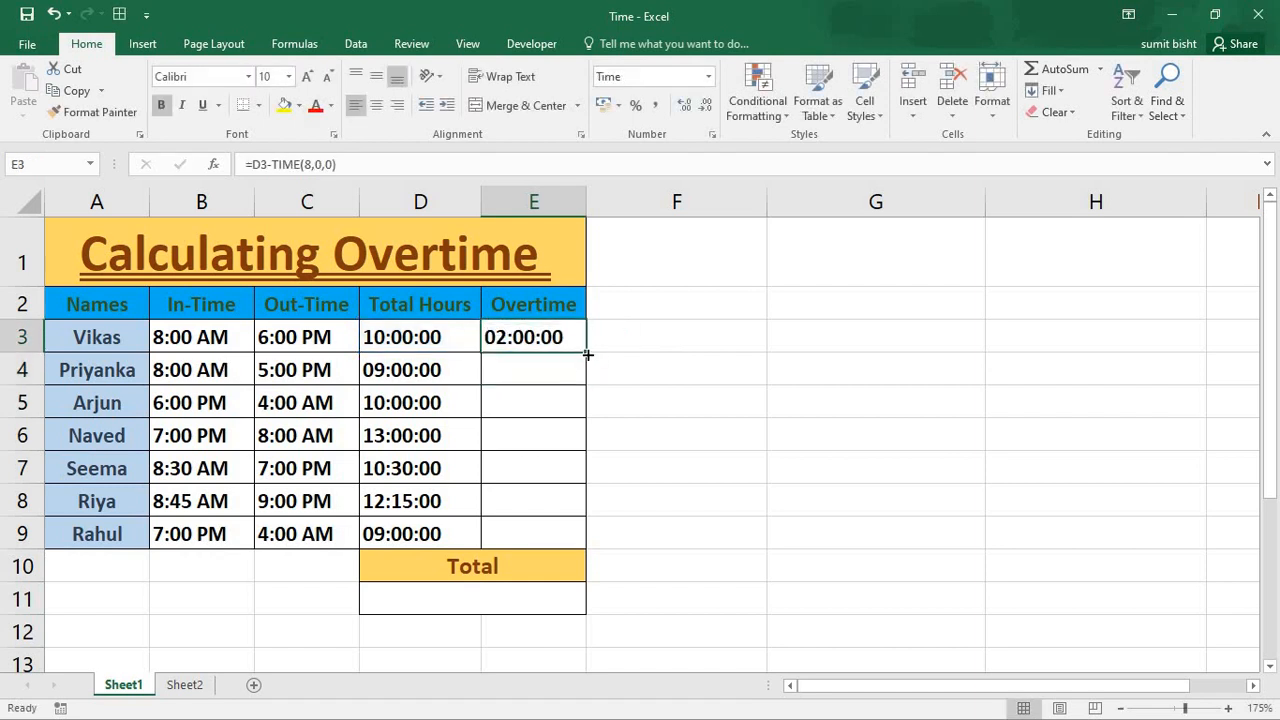
{"action": "left_click_drag", "start_coordinate": [587, 354], "coordinate": [601, 547]}
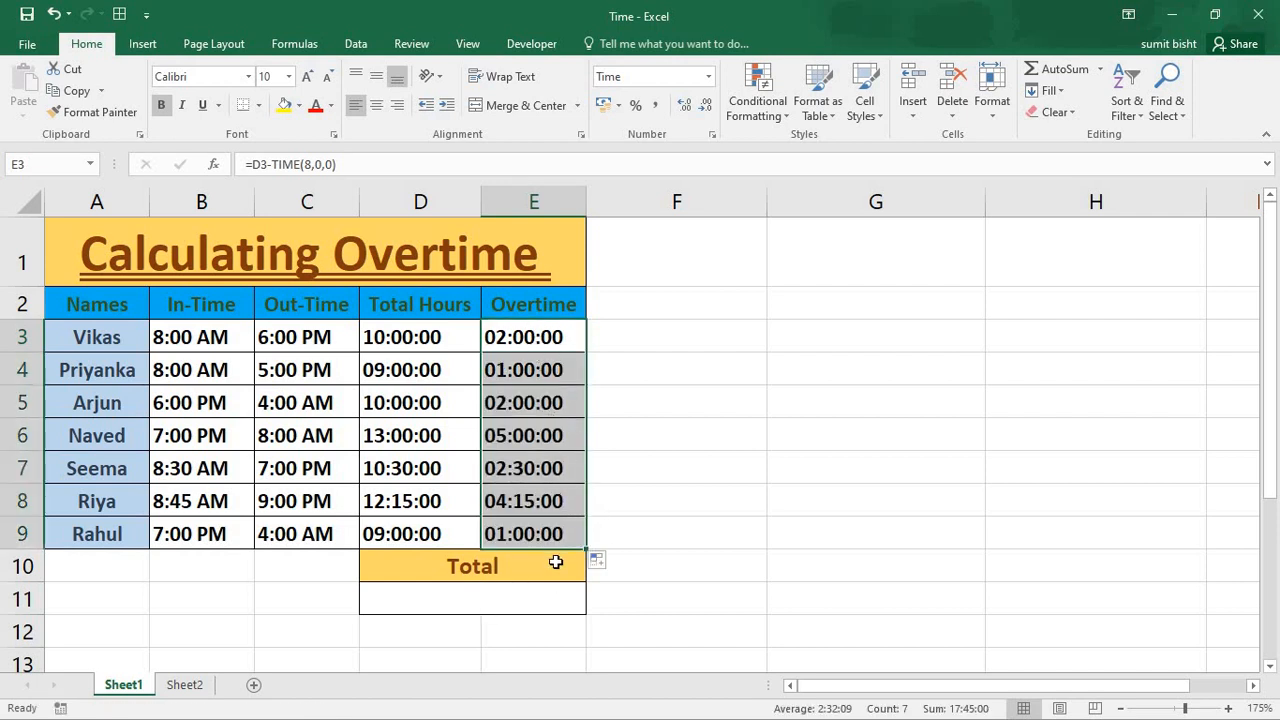
- Add up the Total Hours column in the merged cell D11 under Total with the formula =SUM(D3:D9)
{"action": "left_click_drag", "start_coordinate": [416, 337], "coordinate": [426, 526]}
{"action": "left_click", "coordinate": [456, 590]}
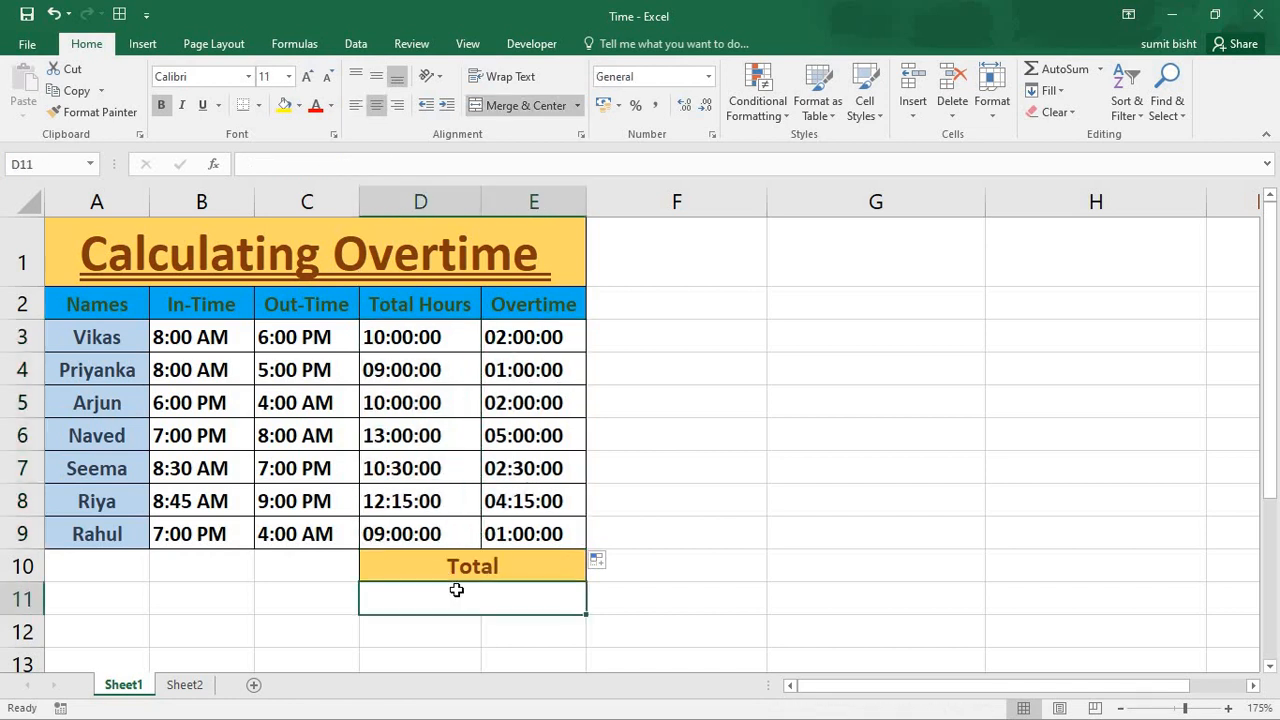
{"action": "type", "text": "=sum"}
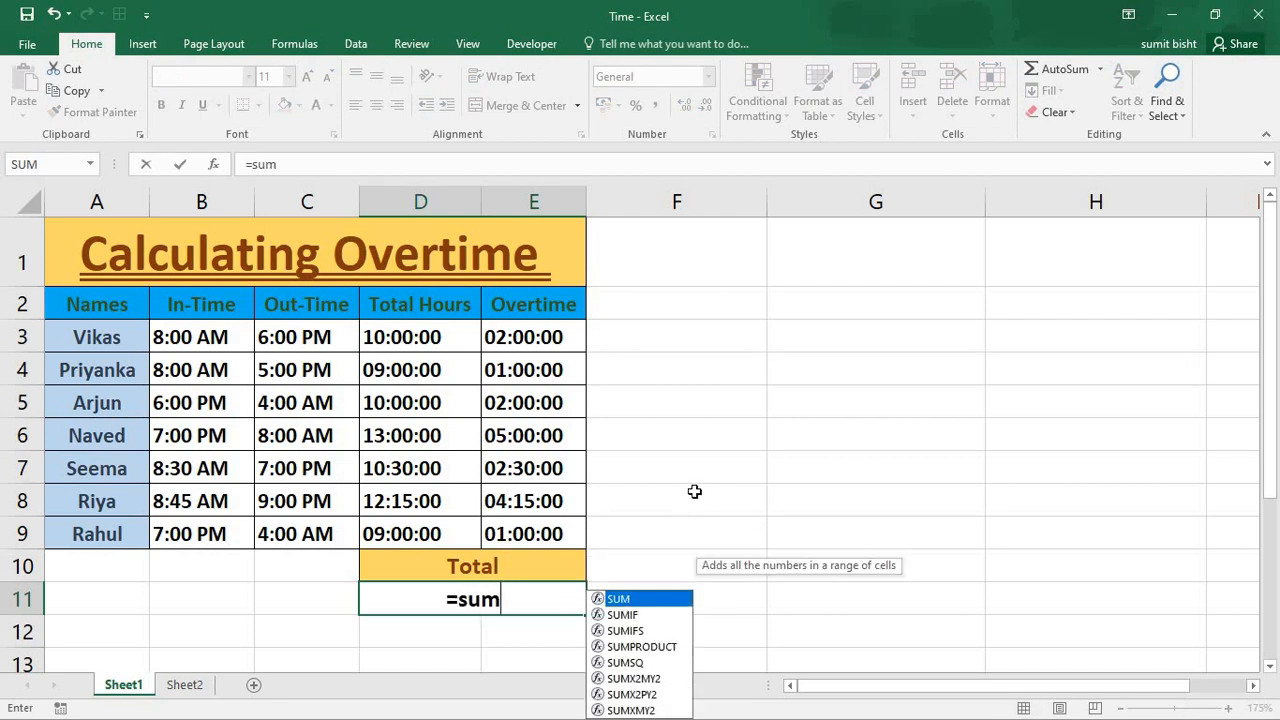
{"action": "type", "text": "("}
{"action": "left_click_drag", "start_coordinate": [450, 334], "coordinate": [448, 532]}
{"action": "type", "text": ")"}
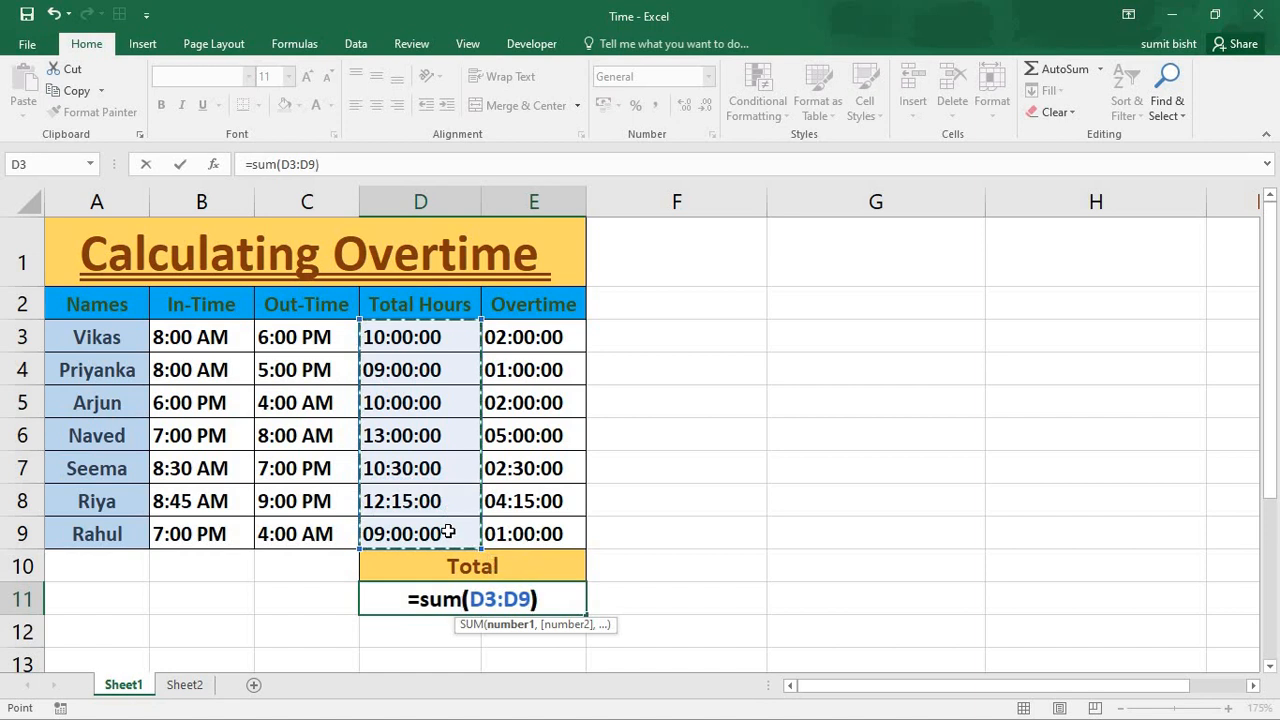
{"action": "key", "text": "Return"}
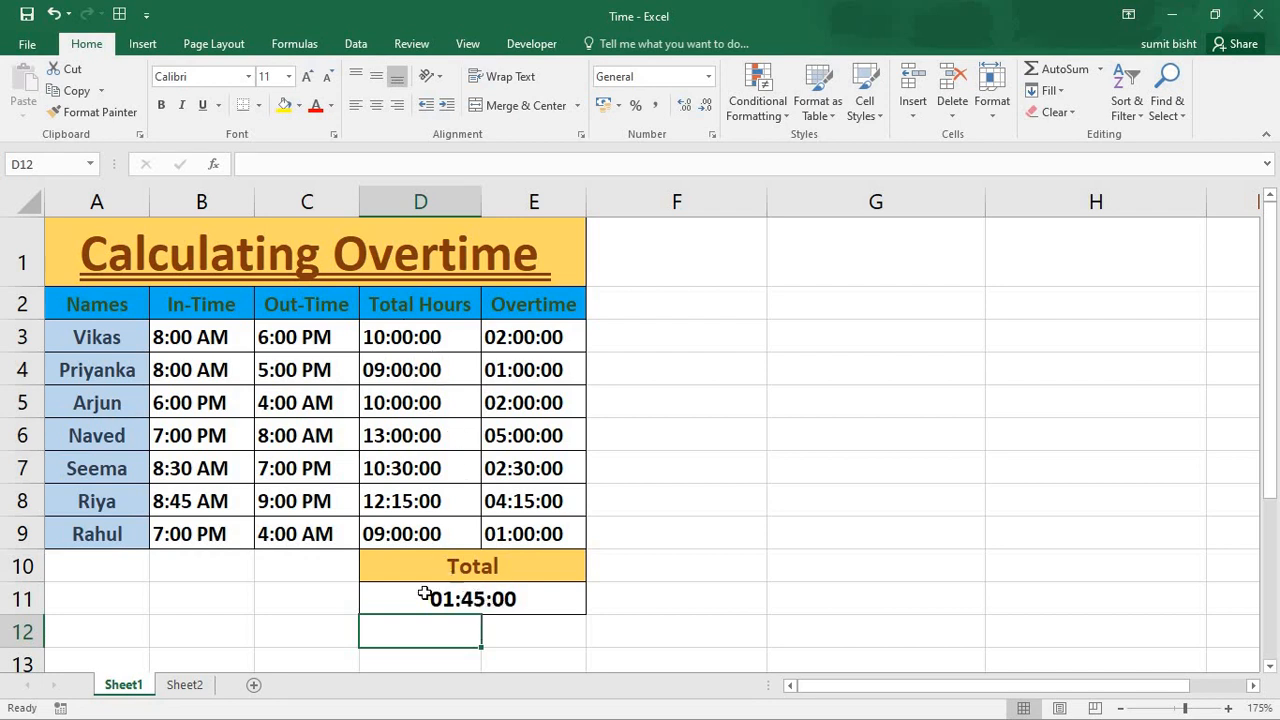
{"action": "left_click", "coordinate": [506, 600]}
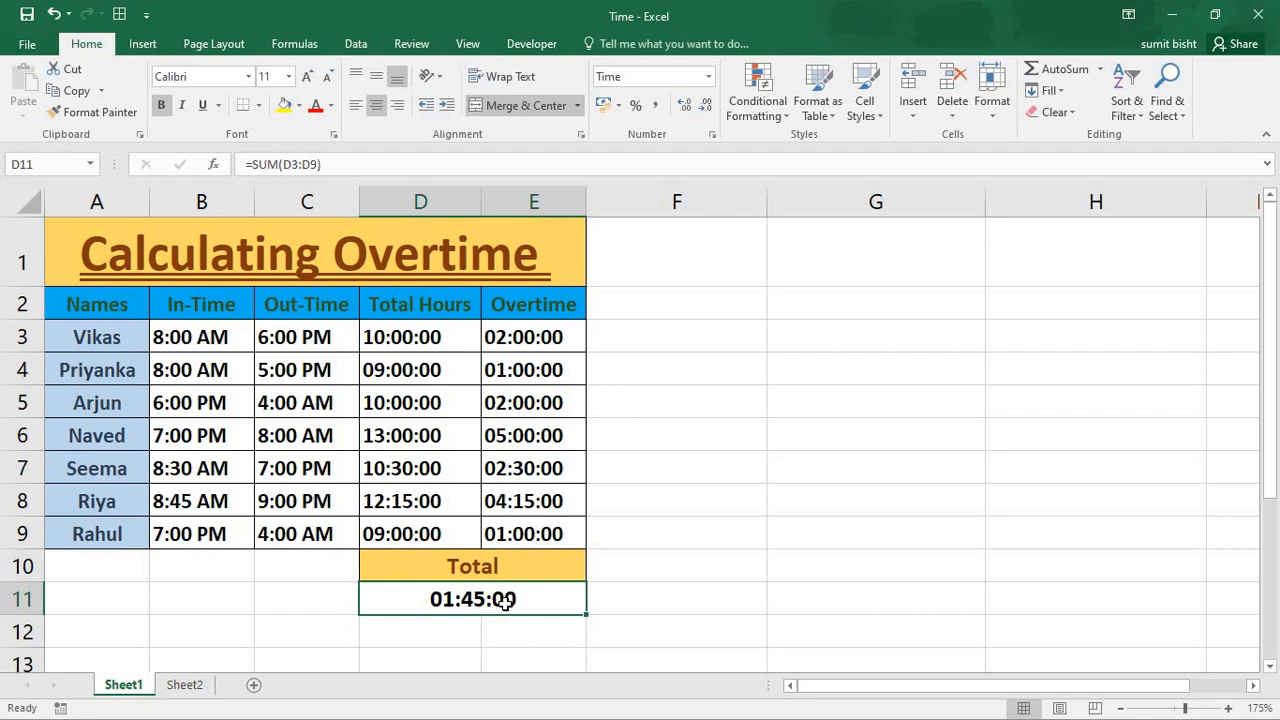
{"action": "right_click", "coordinate": [506, 600]}
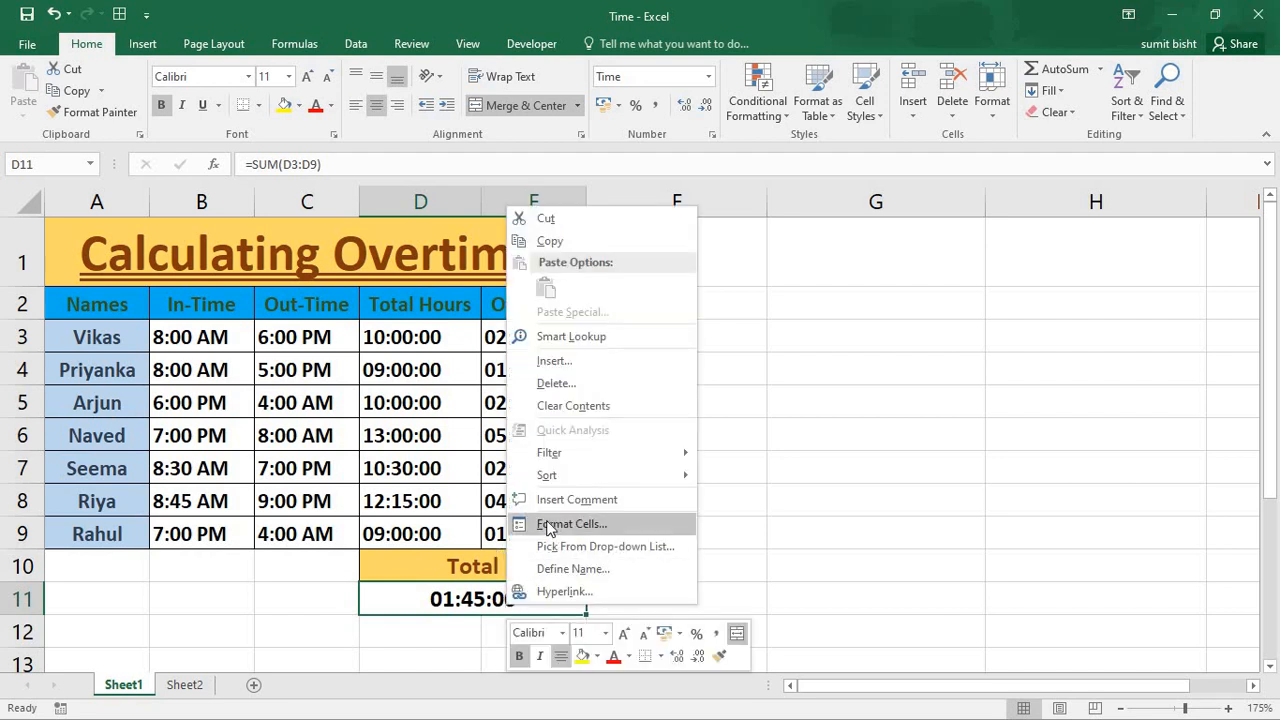
{"action": "left_click", "coordinate": [773, 481]}
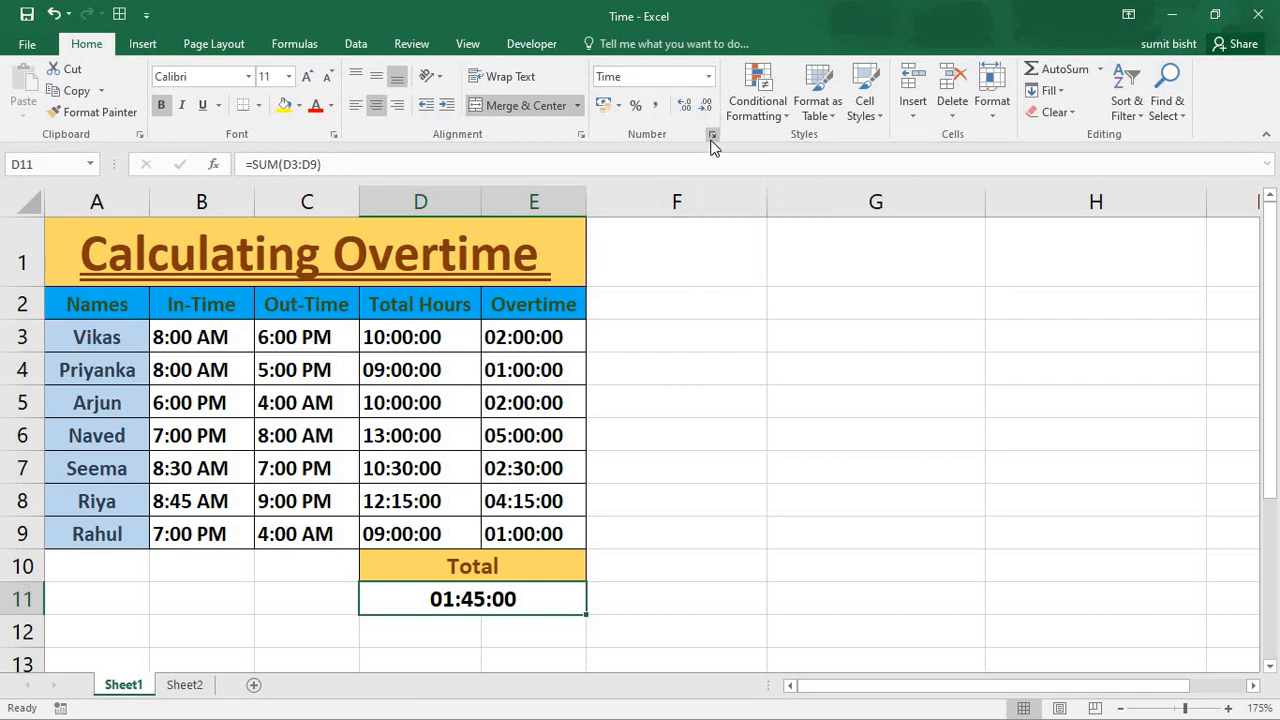
{"action": "key", "text": "ctrl+1"}
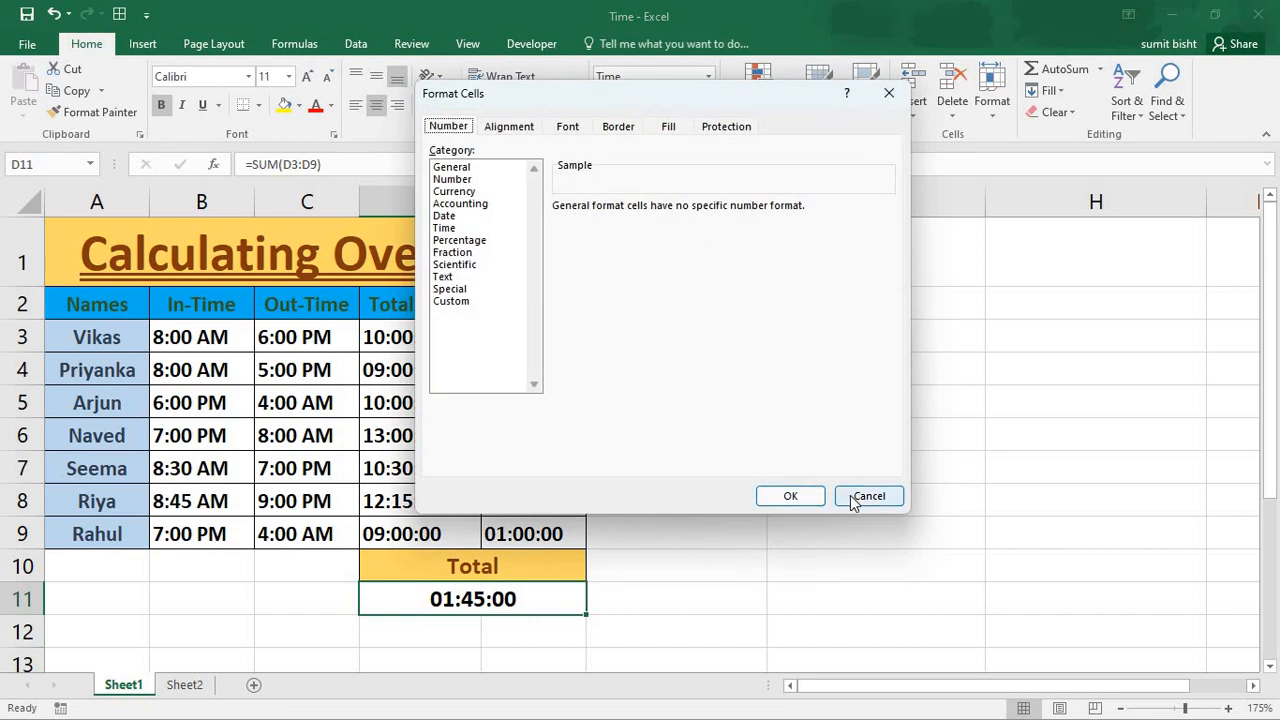
{"action": "left_click", "coordinate": [790, 496]}
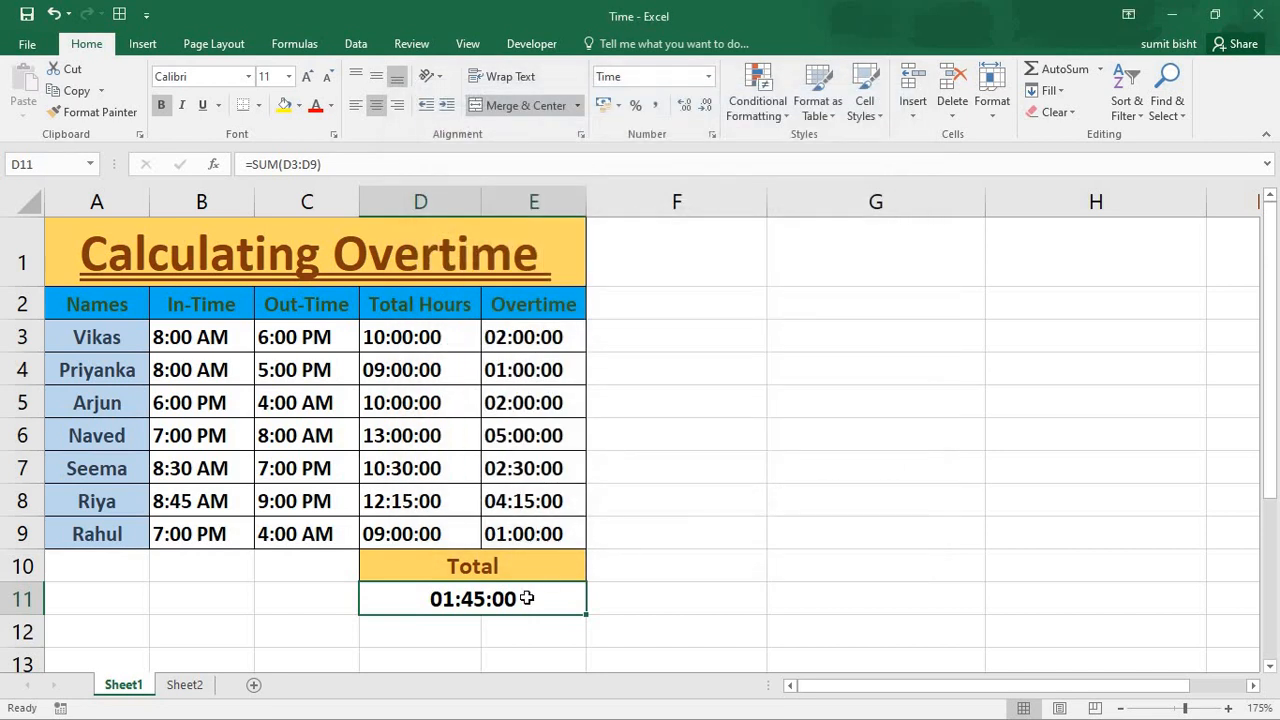
- Apply the custom number format [h]:mm to the total in D11 so that it can show more than 24 hours
{"action": "key", "text": "ctrl+1"}
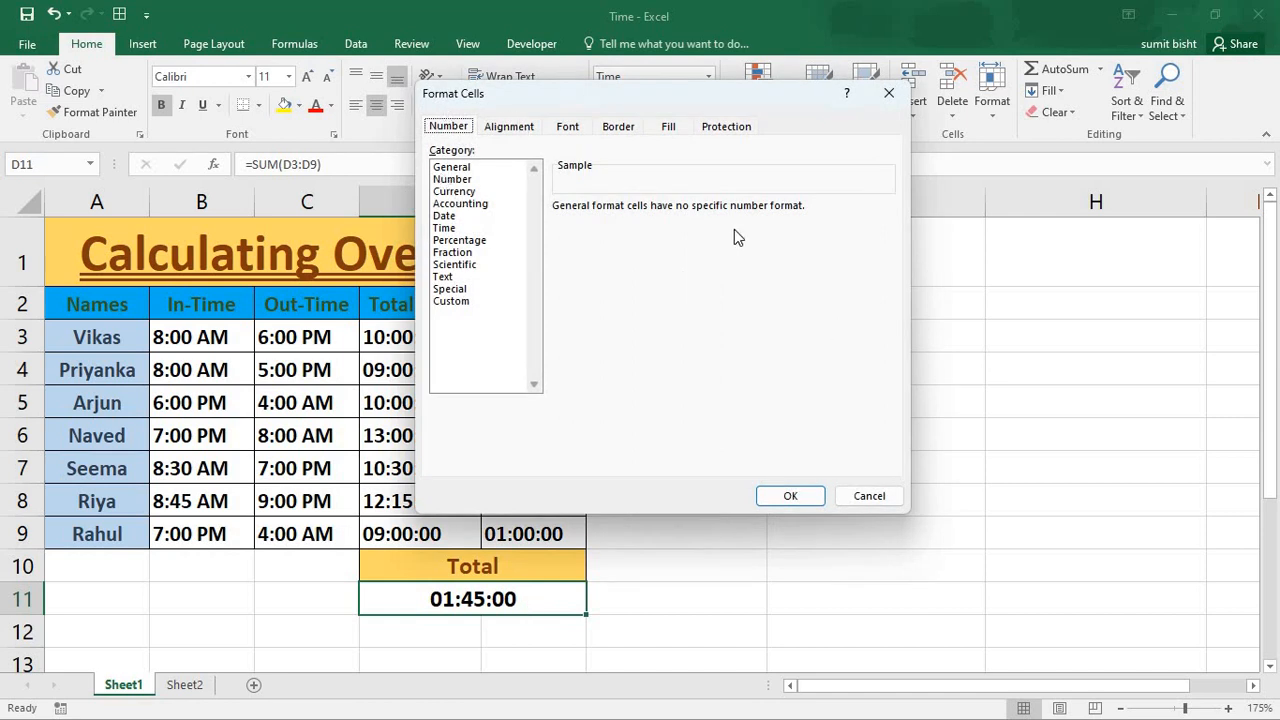
{"action": "left_click", "coordinate": [450, 301]}
{"action": "left_click_drag", "start_coordinate": [610, 224], "coordinate": [459, 226]}
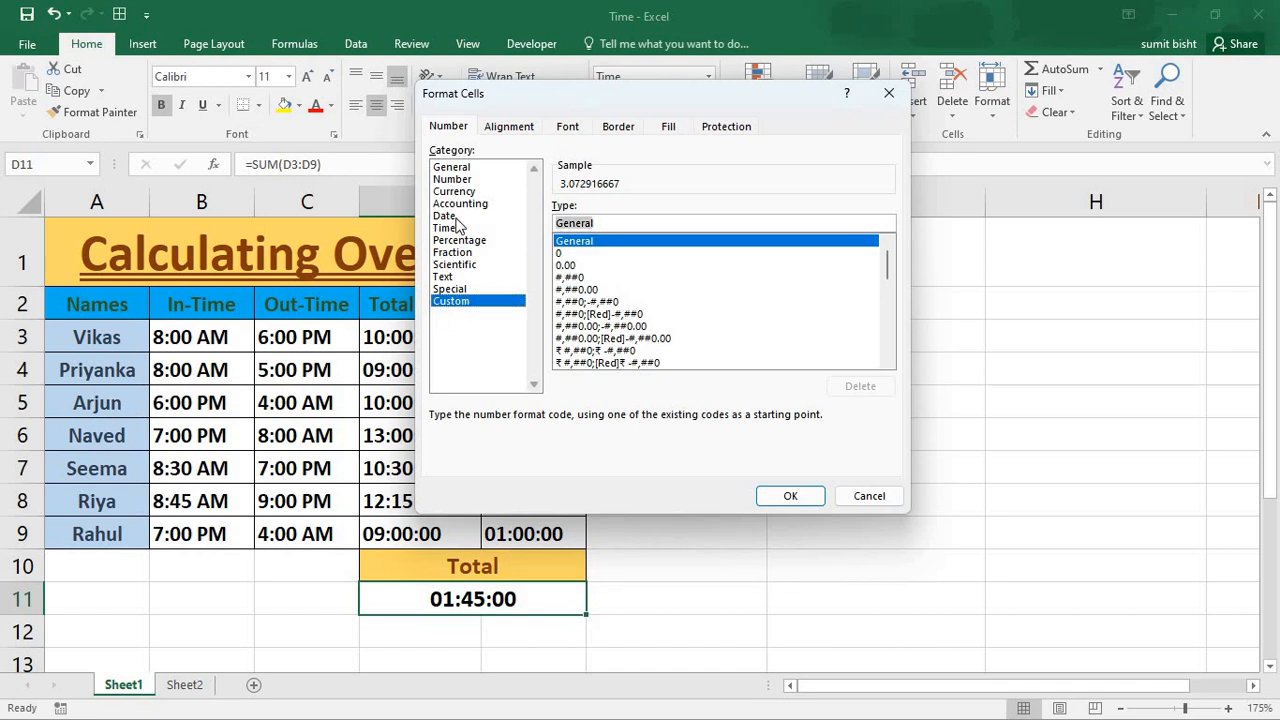
{"action": "key", "text": "BackSpace"}
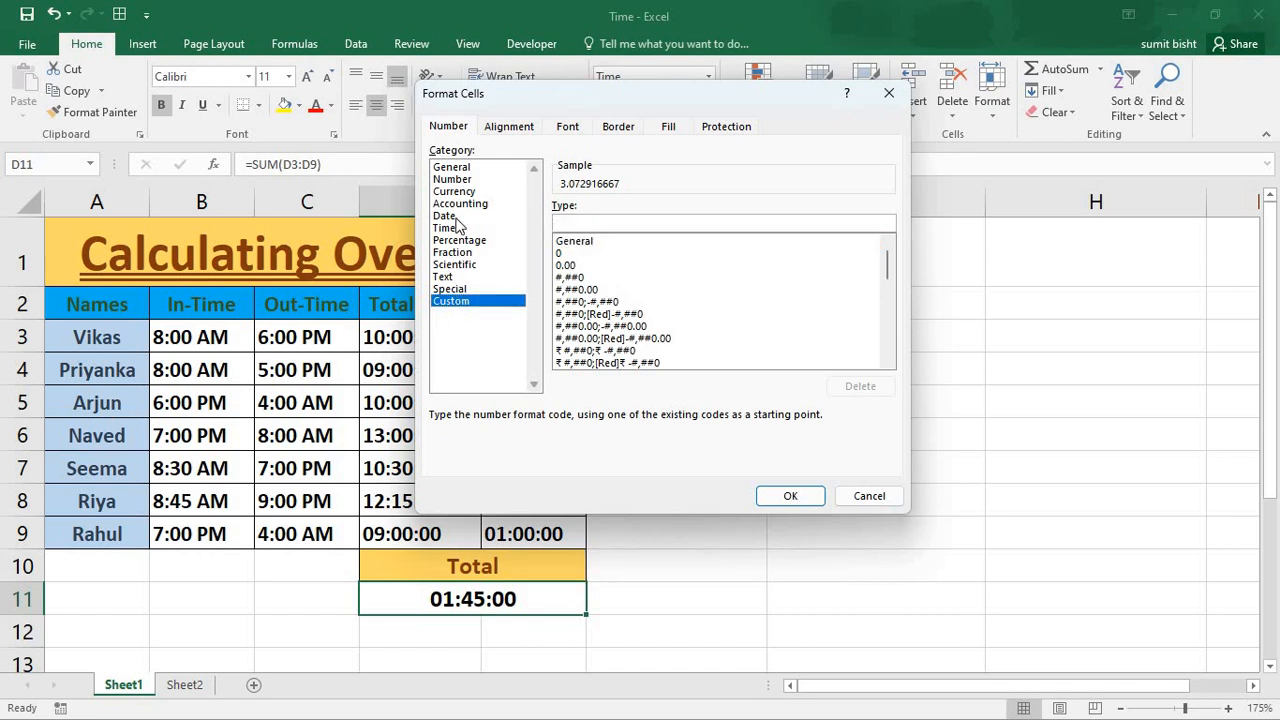
{"action": "type", "text": "["}
{"action": "key", "text": "BackSpace"}
{"action": "type", "text": "h"}
{"action": "key", "text": "BackSpace"}
{"action": "type", "text": "[h]:mm"}
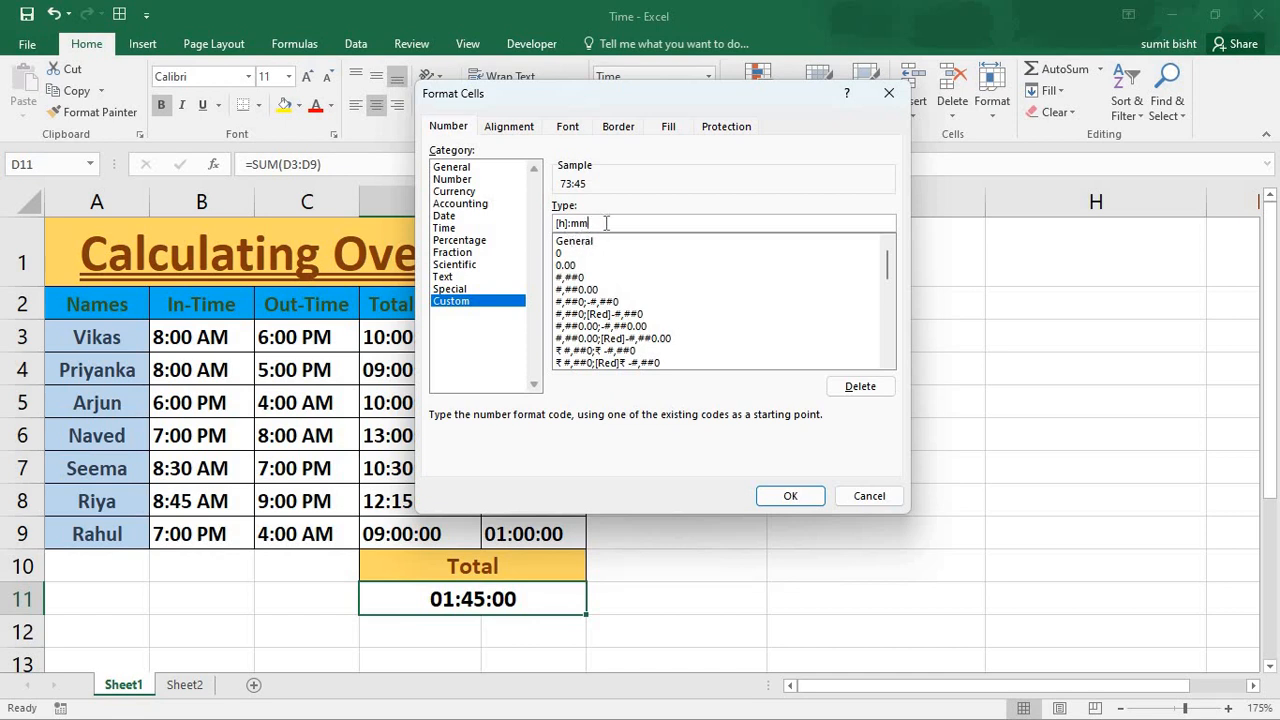
{"action": "left_click", "coordinate": [791, 501]}
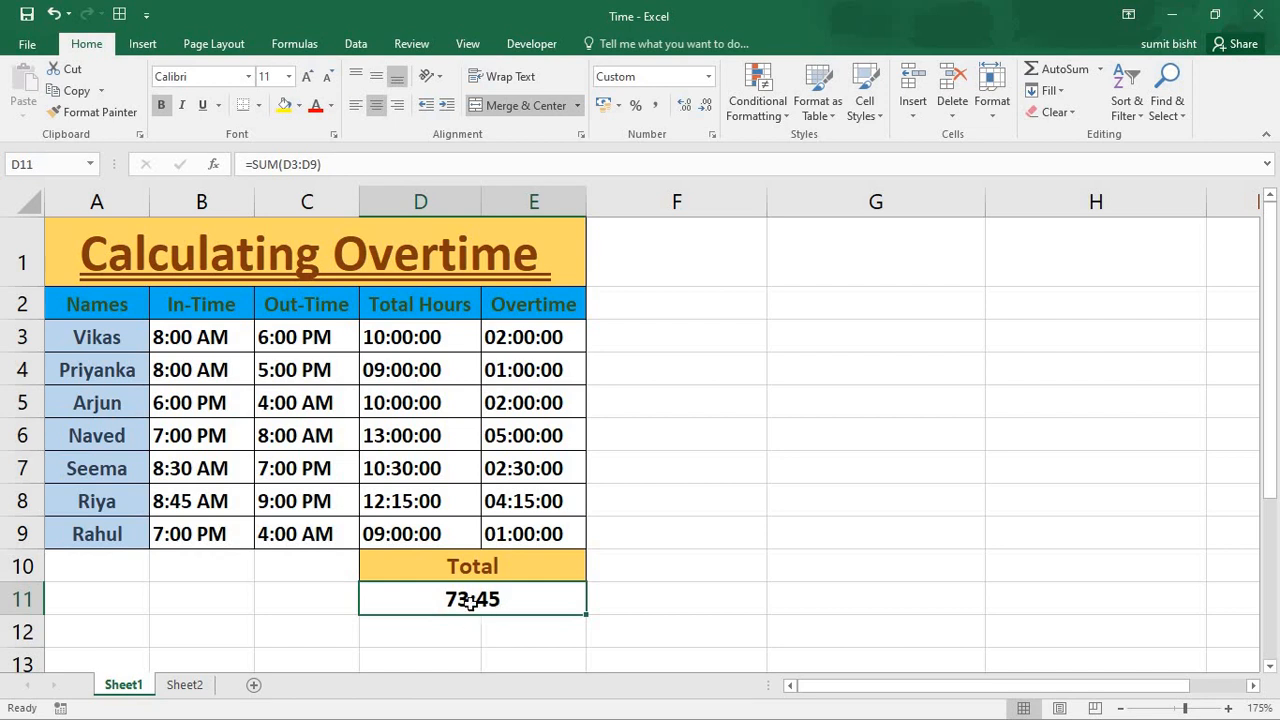
- Change the In-Time in B7 to 7:30 AM
{"action": "double_click", "coordinate": [177, 470]}
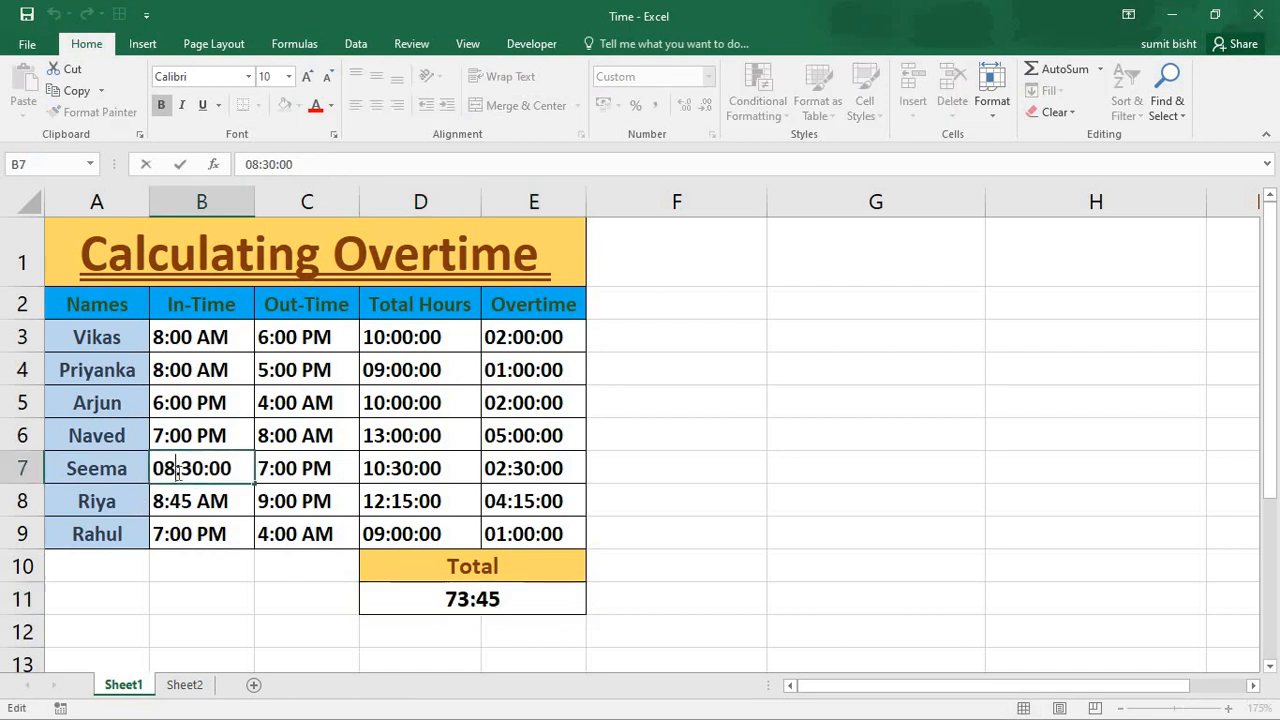
{"action": "left_click", "coordinate": [220, 500]}
{"action": "left_click", "coordinate": [216, 467]}
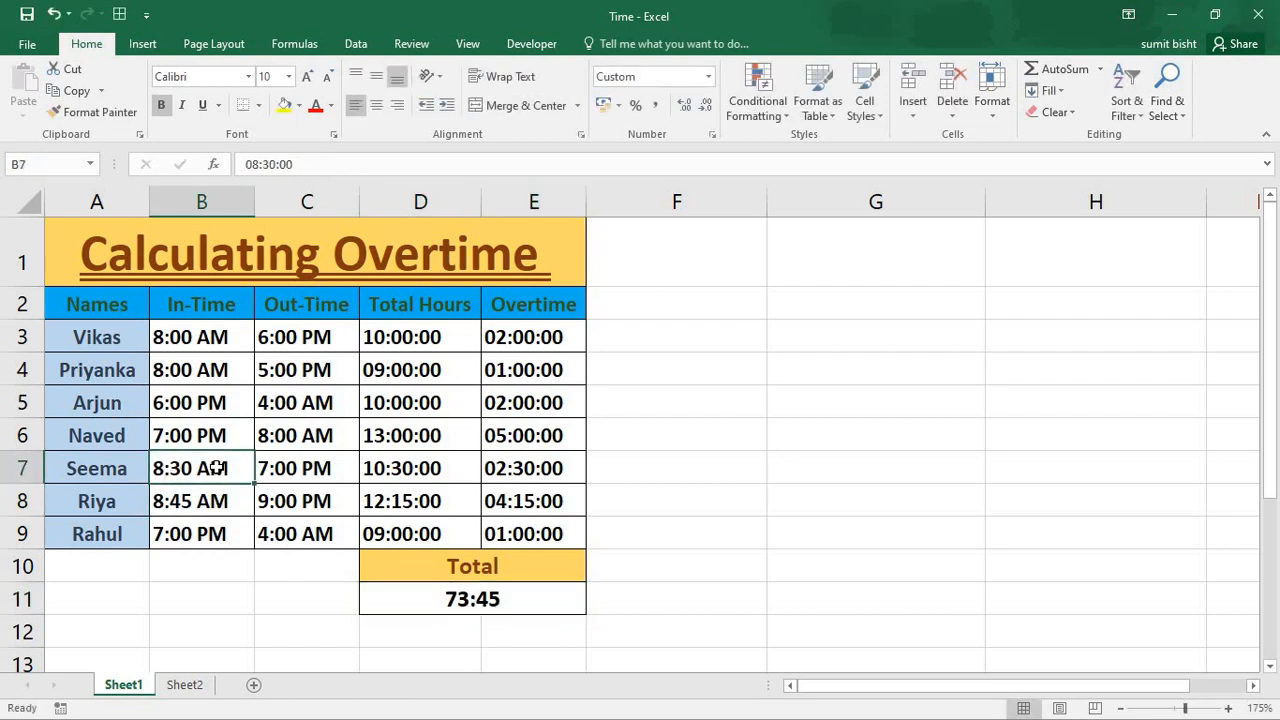
{"action": "key", "text": "Delete"}
{"action": "type", "text": "7"}
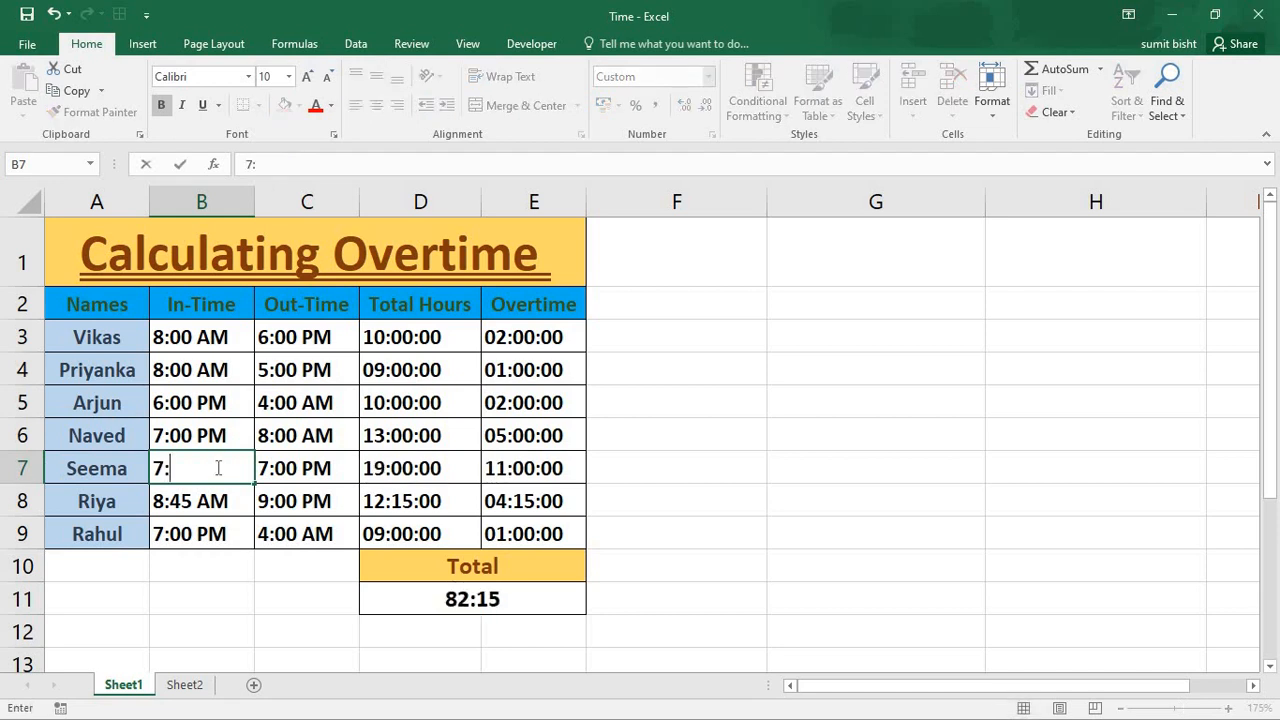
{"action": "type", "text": ":30 aam"}
{"action": "key", "text": "BackSpace"}
{"action": "key", "text": "BackSpace"}
{"action": "type", "text": "am"}
{"action": "key", "text": "BackSpace"}
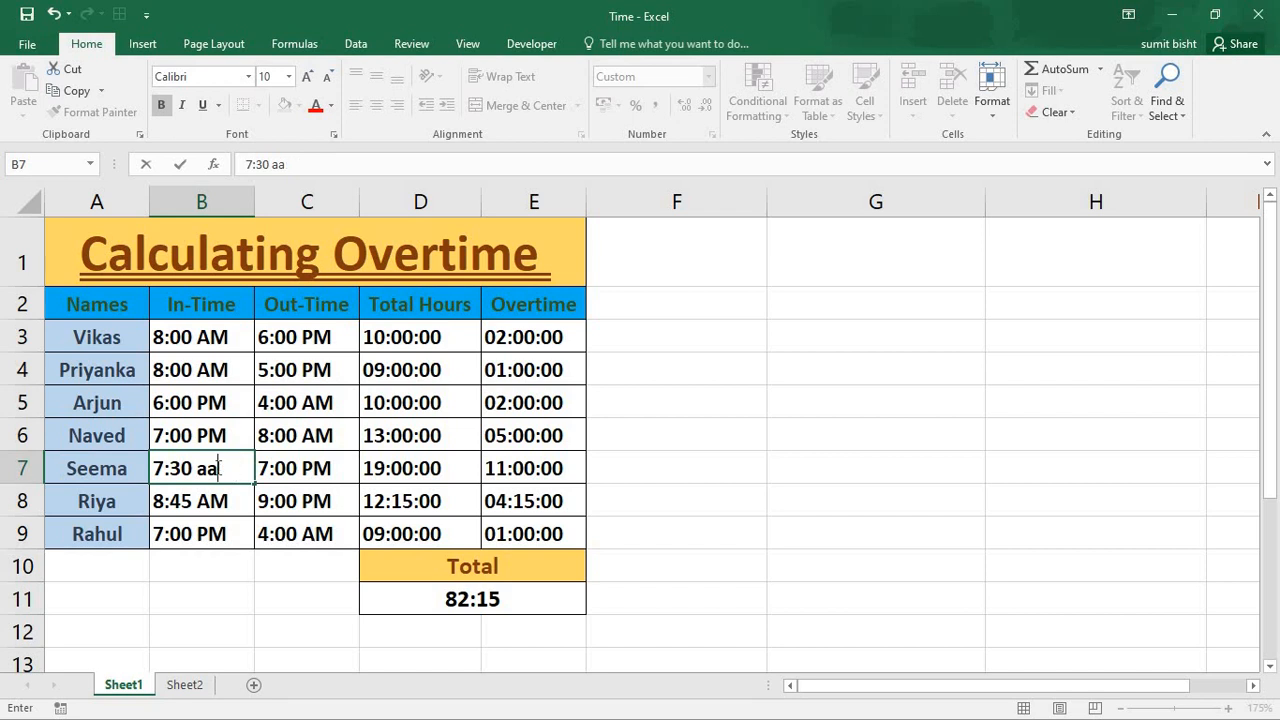
{"action": "key", "text": "BackSpace"}
{"action": "type", "text": "m"}
{"action": "left_click", "coordinate": [715, 532]}
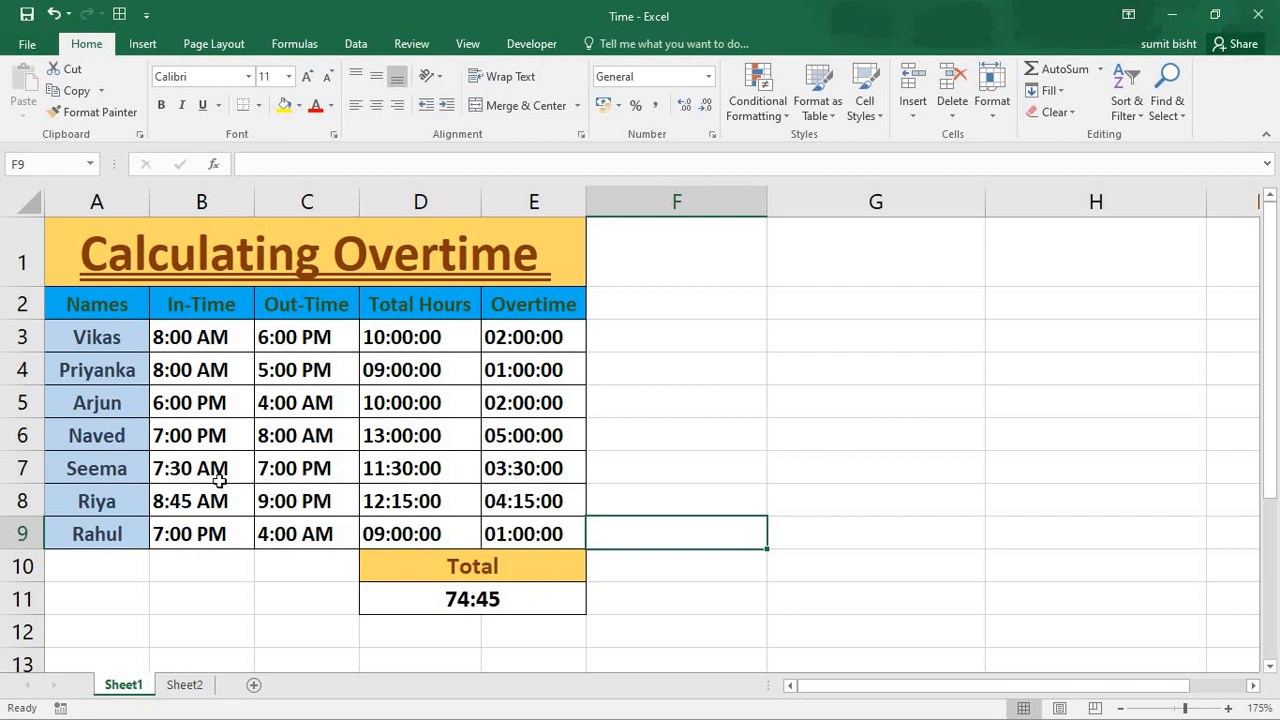
- Change the In-Time in B7 to 10 am
{"action": "double_click", "coordinate": [181, 468]}
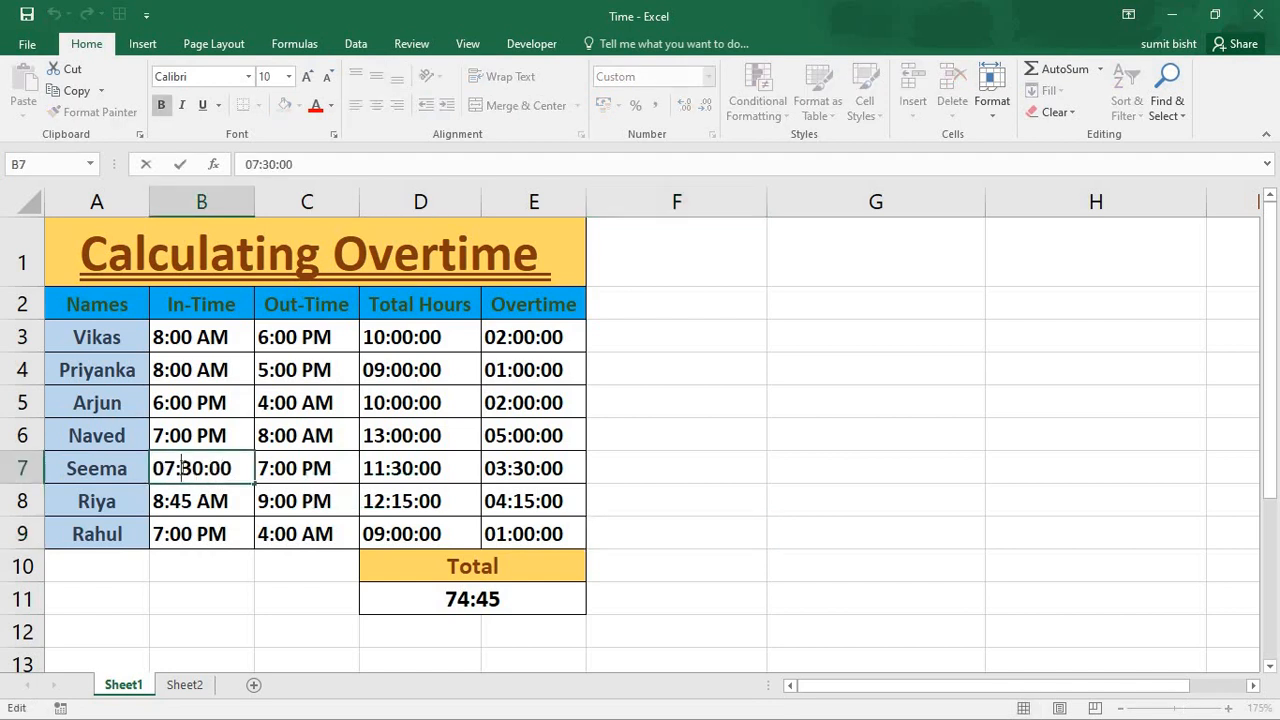
{"action": "left_click", "coordinate": [226, 508]}
{"action": "double_click", "coordinate": [197, 463]}
{"action": "left_click_drag", "start_coordinate": [241, 468], "coordinate": [145, 466]}
{"action": "key", "text": "BackSpace"}
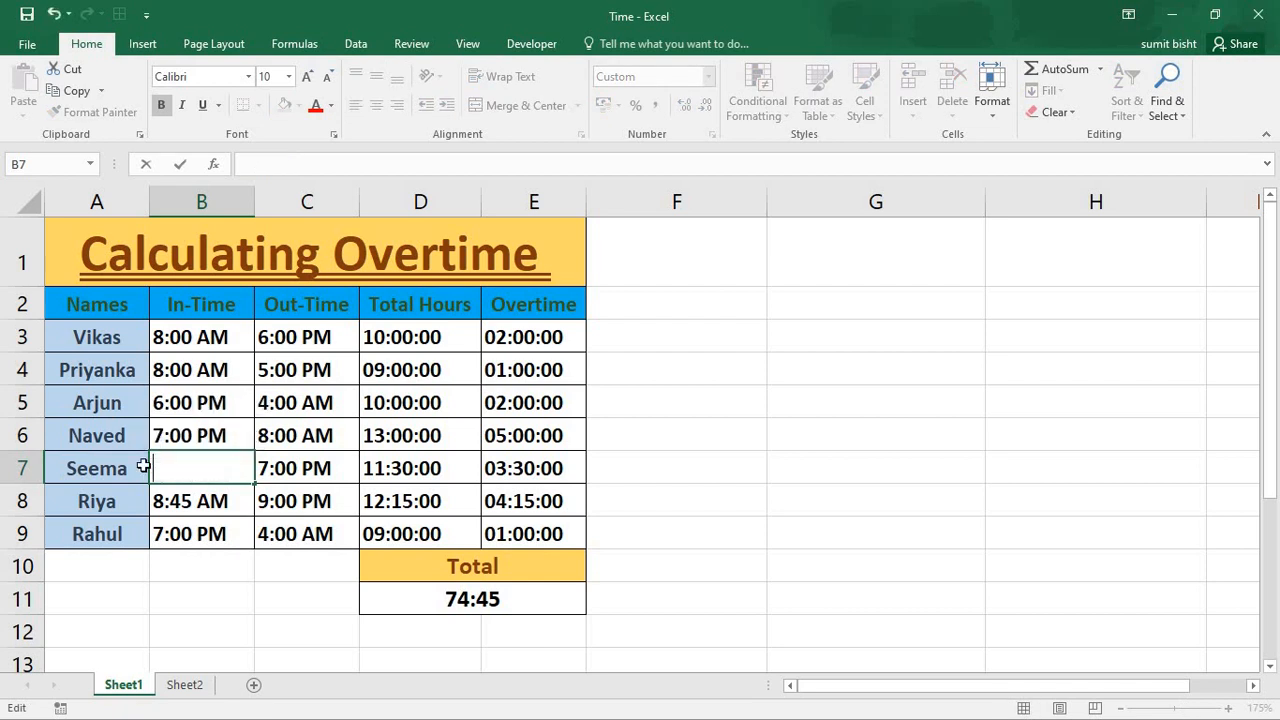
{"action": "type", "text": "10 am"}
{"action": "key", "text": "Tab"}
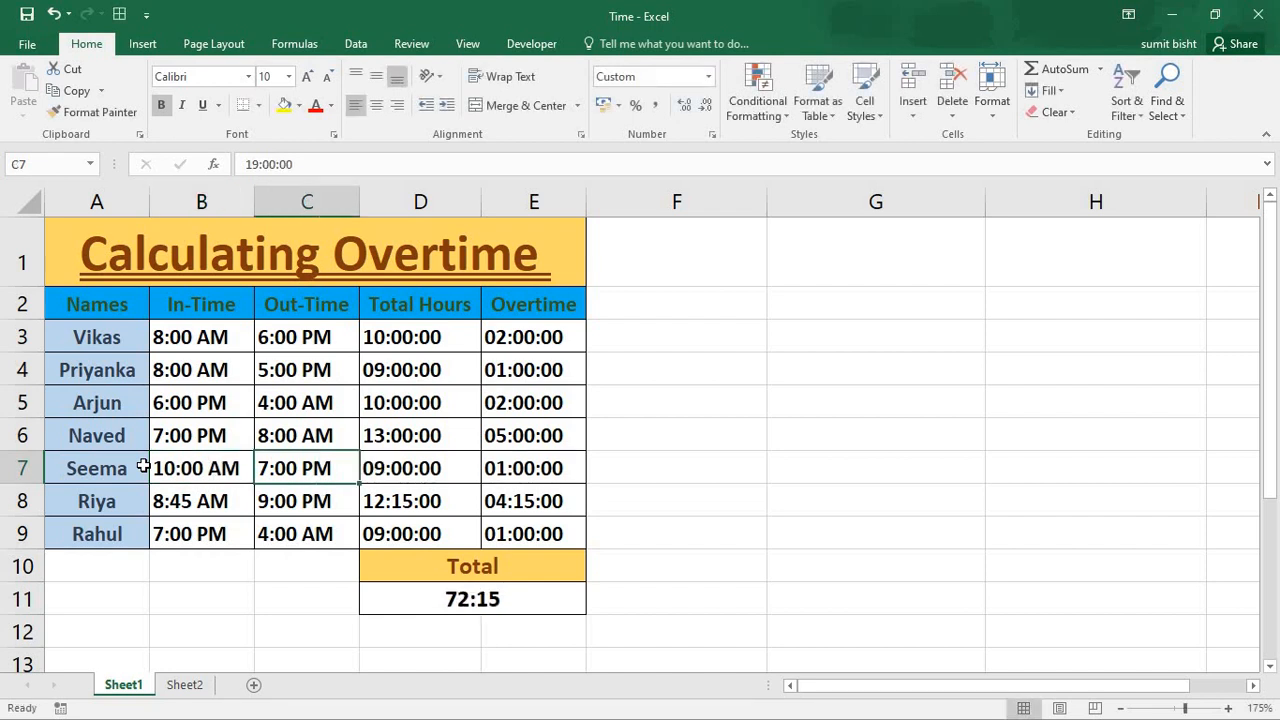
- Check the recalculated hours, overtime and total cells on Sheet1, and switch to Sheet2
{"action": "key", "text": "Tab"}
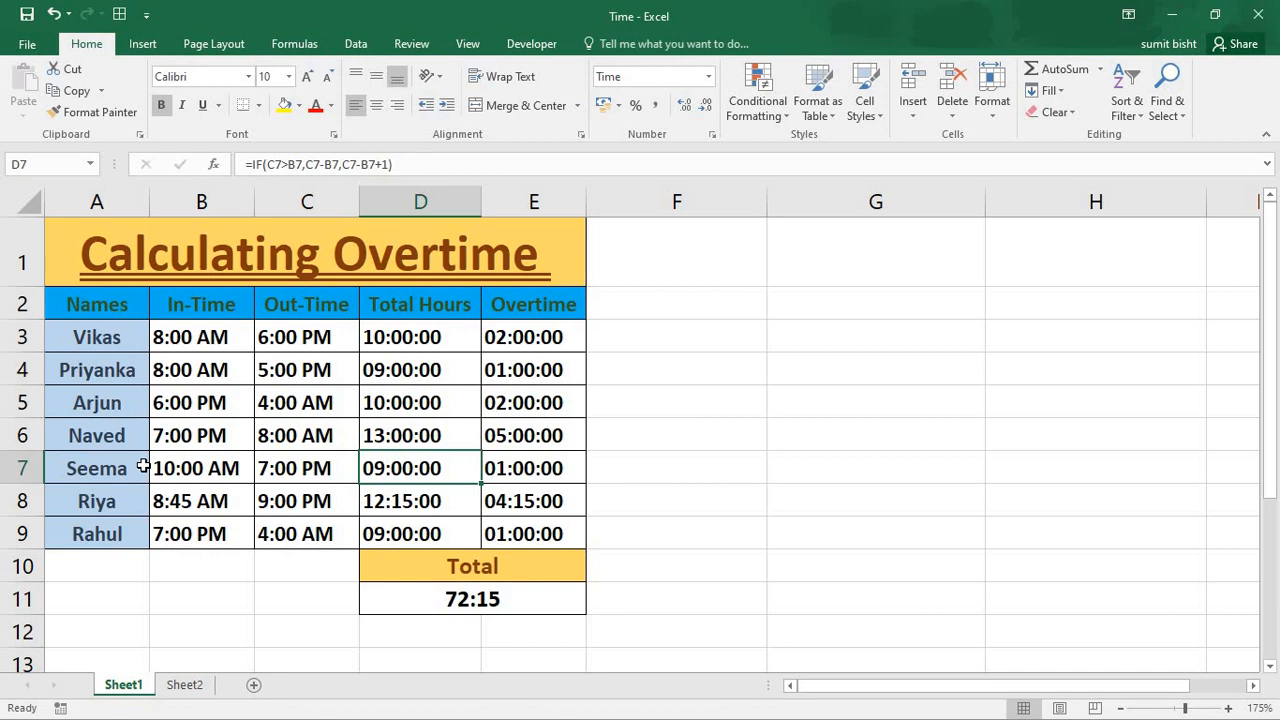
{"action": "key", "text": "Tab"}
{"action": "key", "text": "Down"}
{"action": "key", "text": "Down"}
{"action": "key", "text": "Down"}
{"action": "key", "text": "Down"}
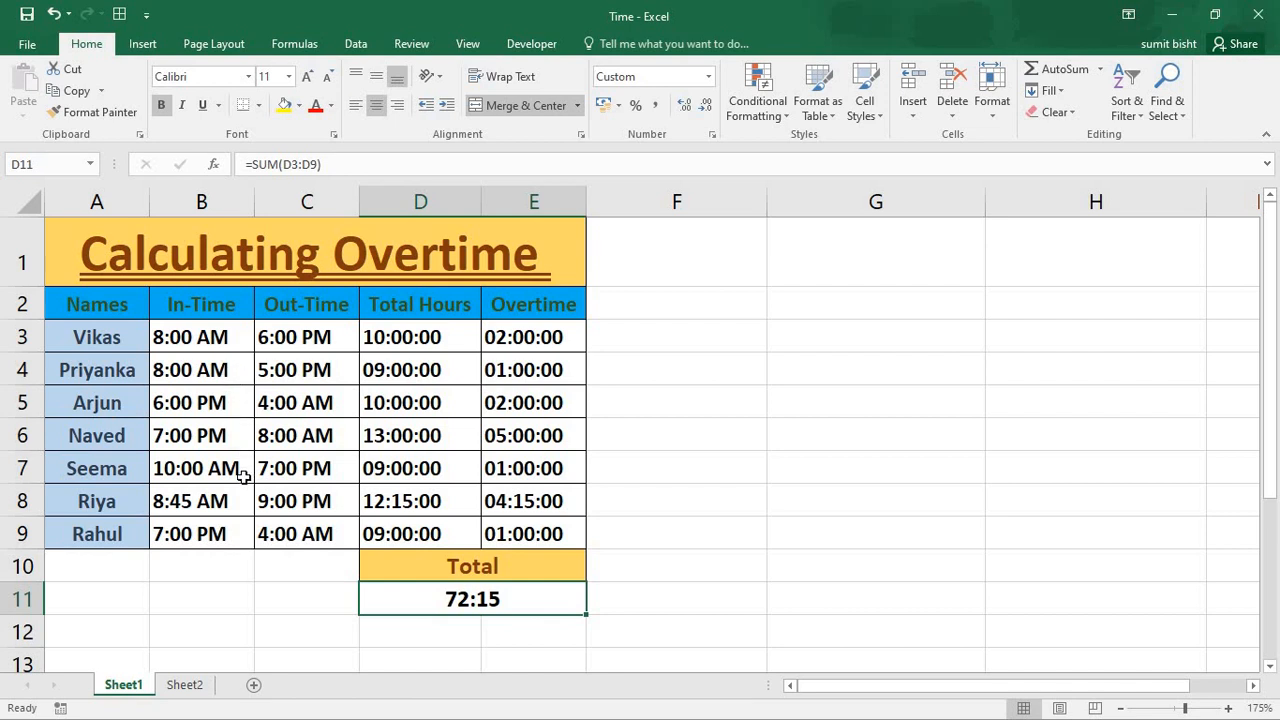
{"action": "left_click", "coordinate": [416, 337]}
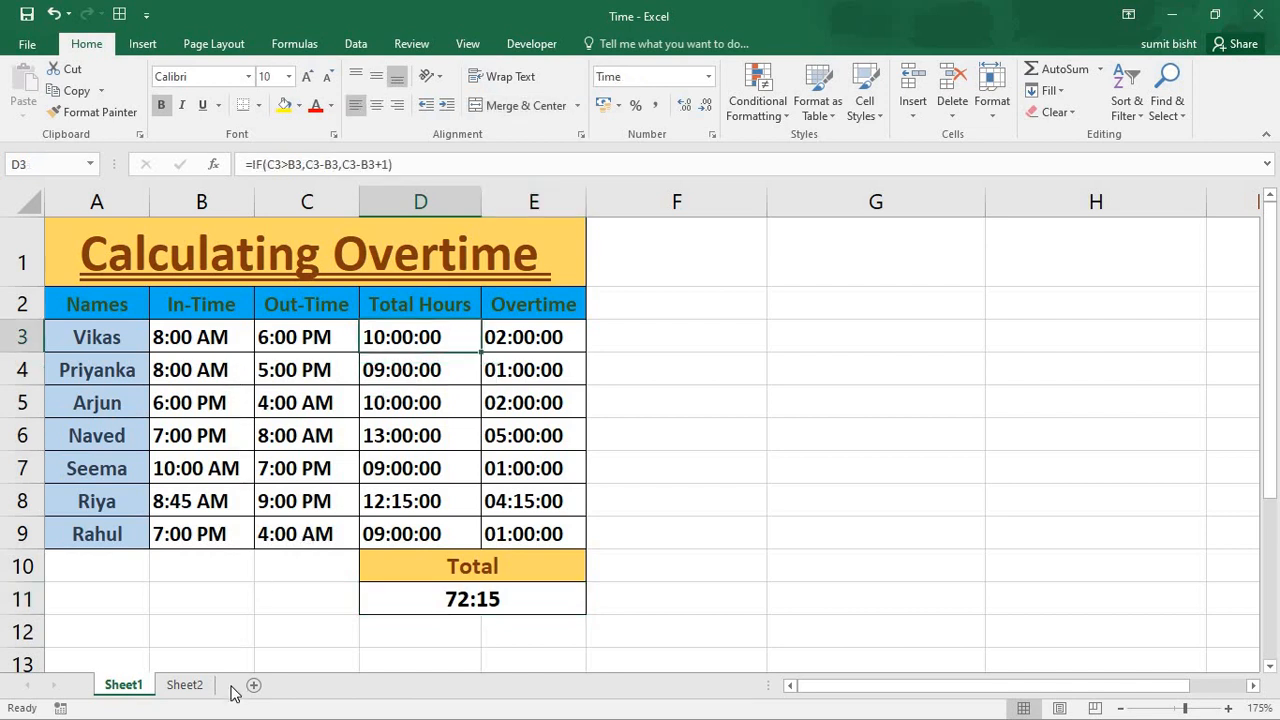
{"action": "left_click", "coordinate": [198, 686]}
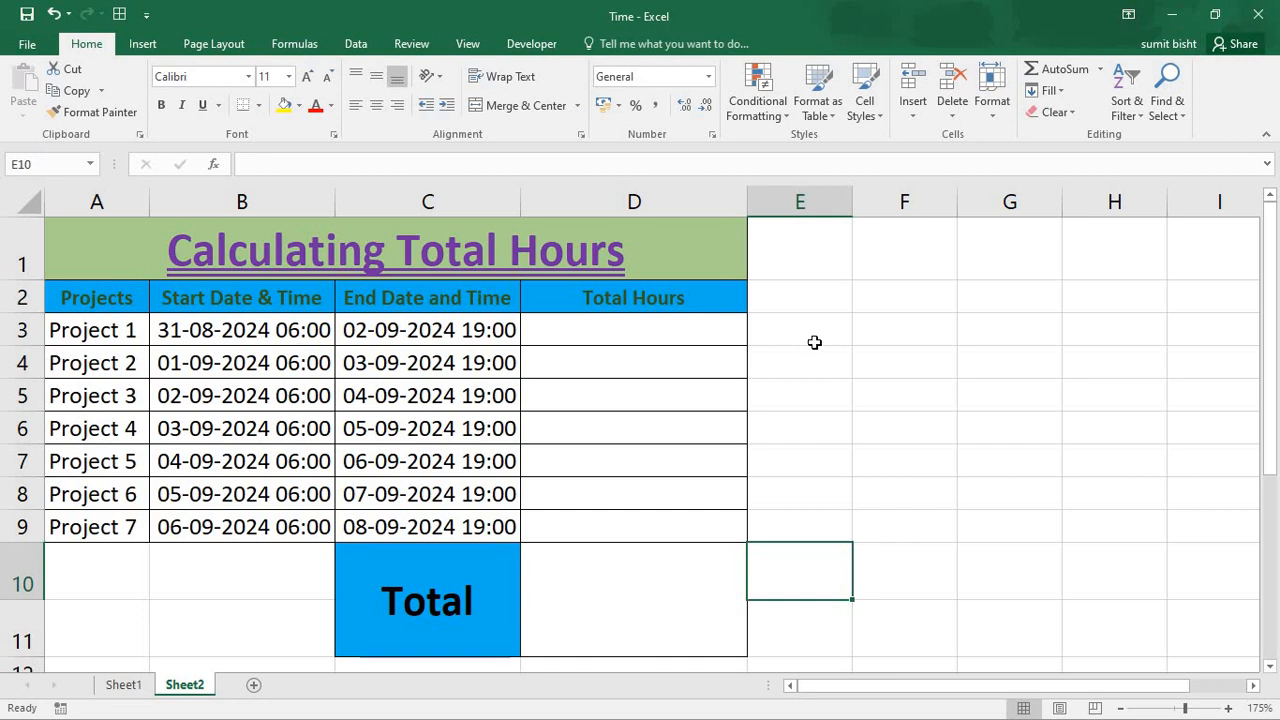
- Enter the date and time 31/8/2024 6 am in E3 as a sample, and clear the cell
{"action": "left_click", "coordinate": [814, 342]}
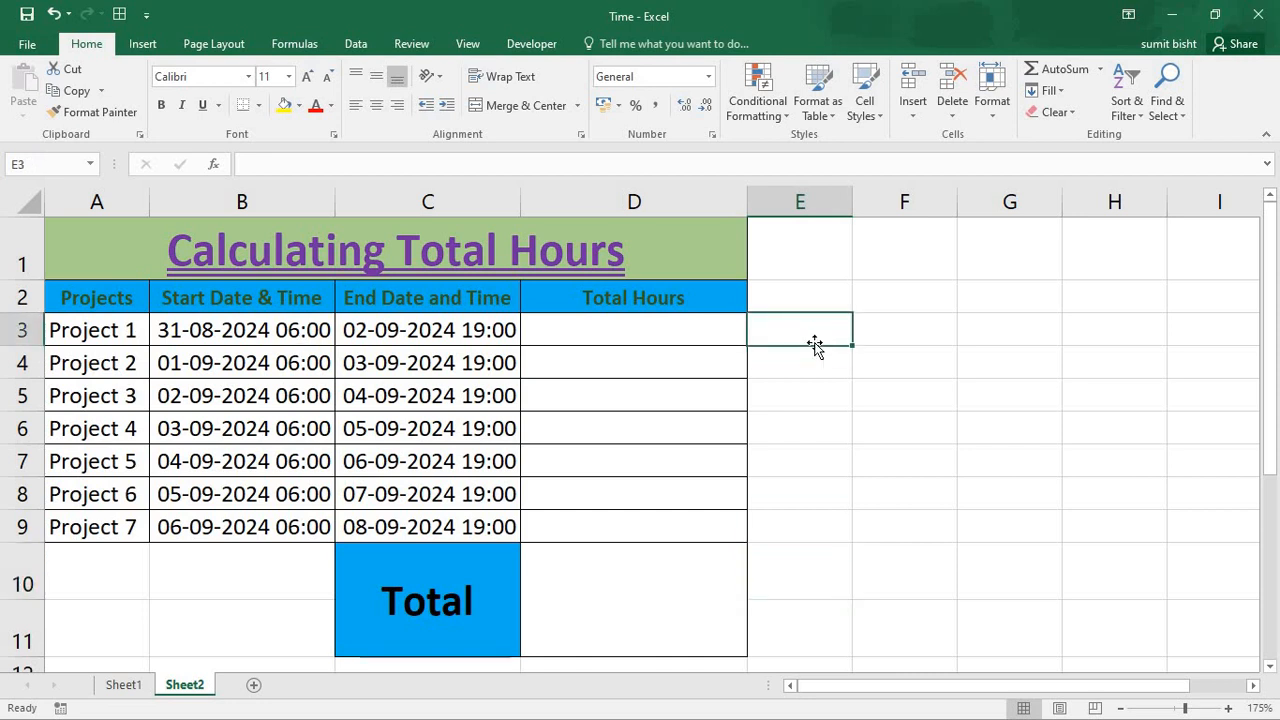
{"action": "type", "text": "31"}
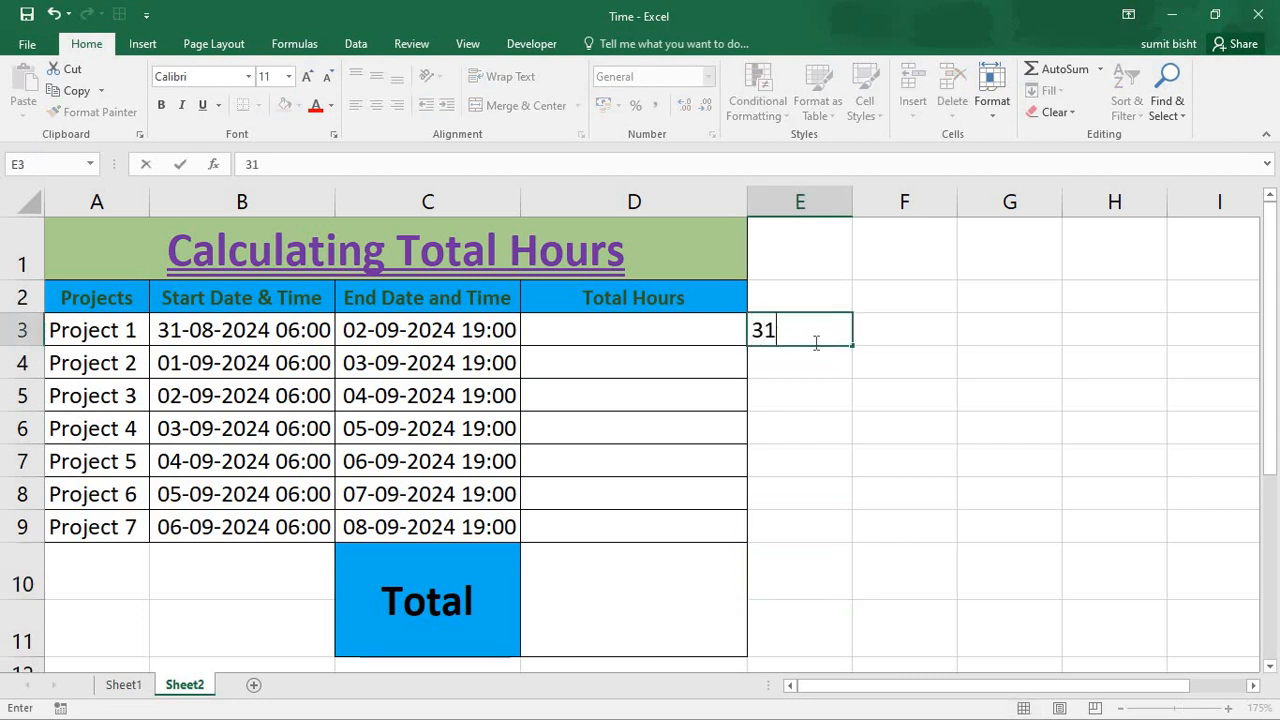
{"action": "type", "text": "/8/2024"}
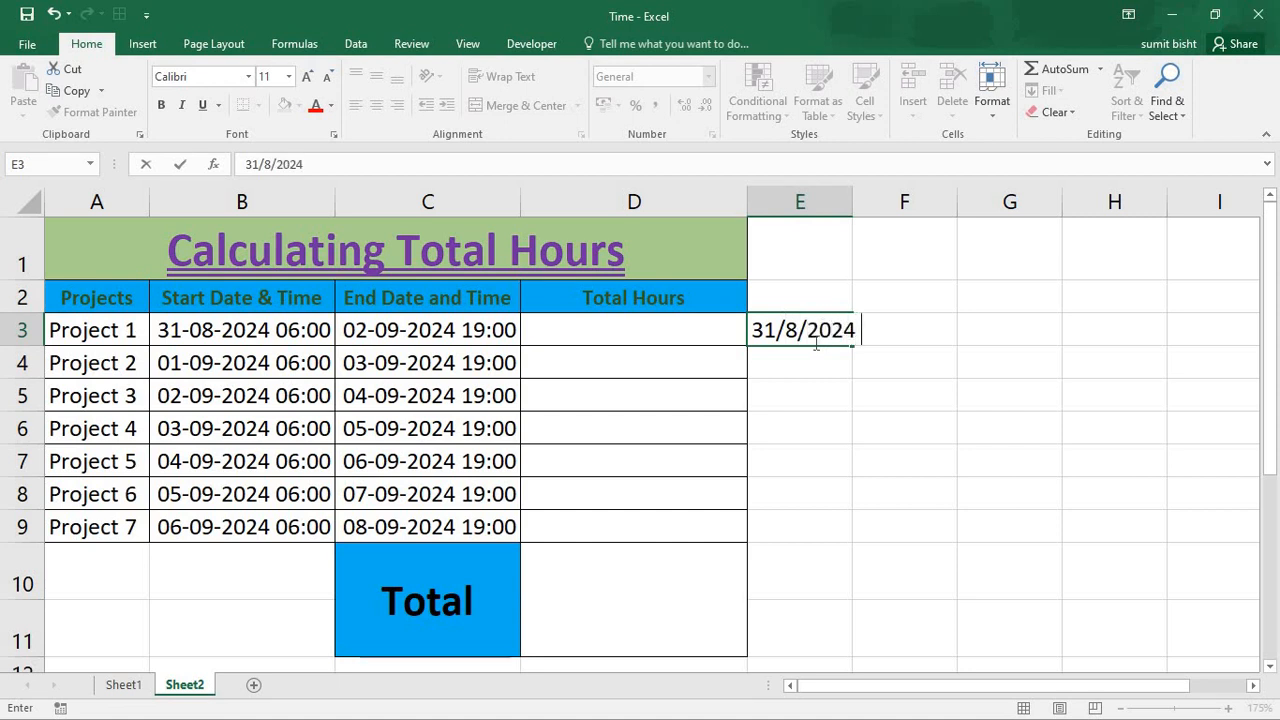
{"action": "type", "text": " 6 am"}
{"action": "key", "text": "Tab"}
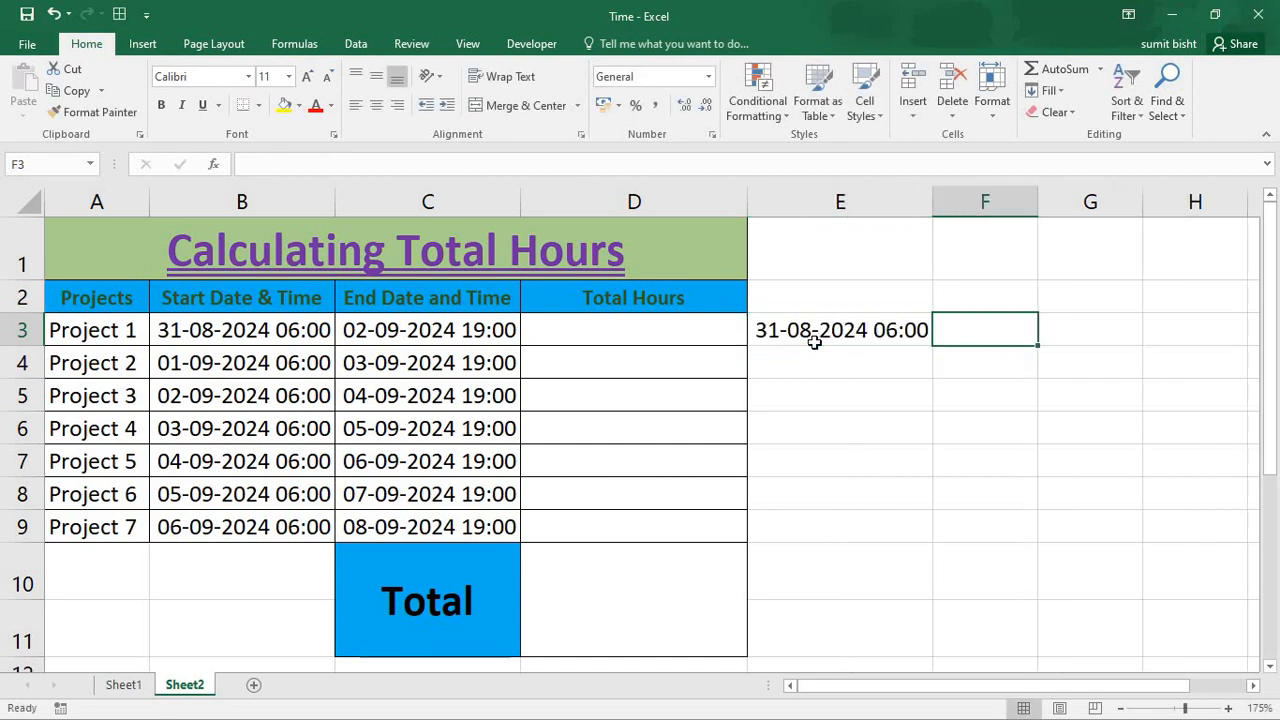
{"action": "left_click", "coordinate": [850, 330]}
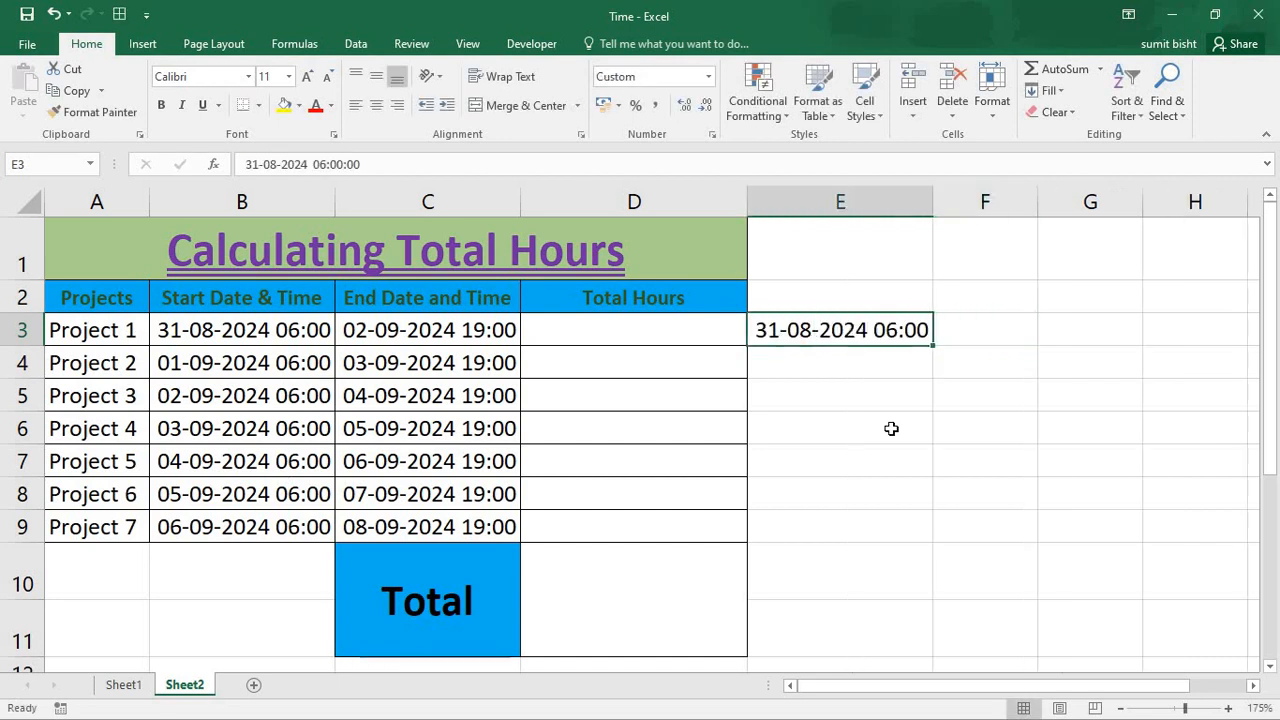
{"action": "key", "text": "Delete"}
- Calculate the duration of Project 1 in D3 of Sheet2 with the formula =C3-B3 and fill it down to D9
{"action": "key", "text": "Left"}
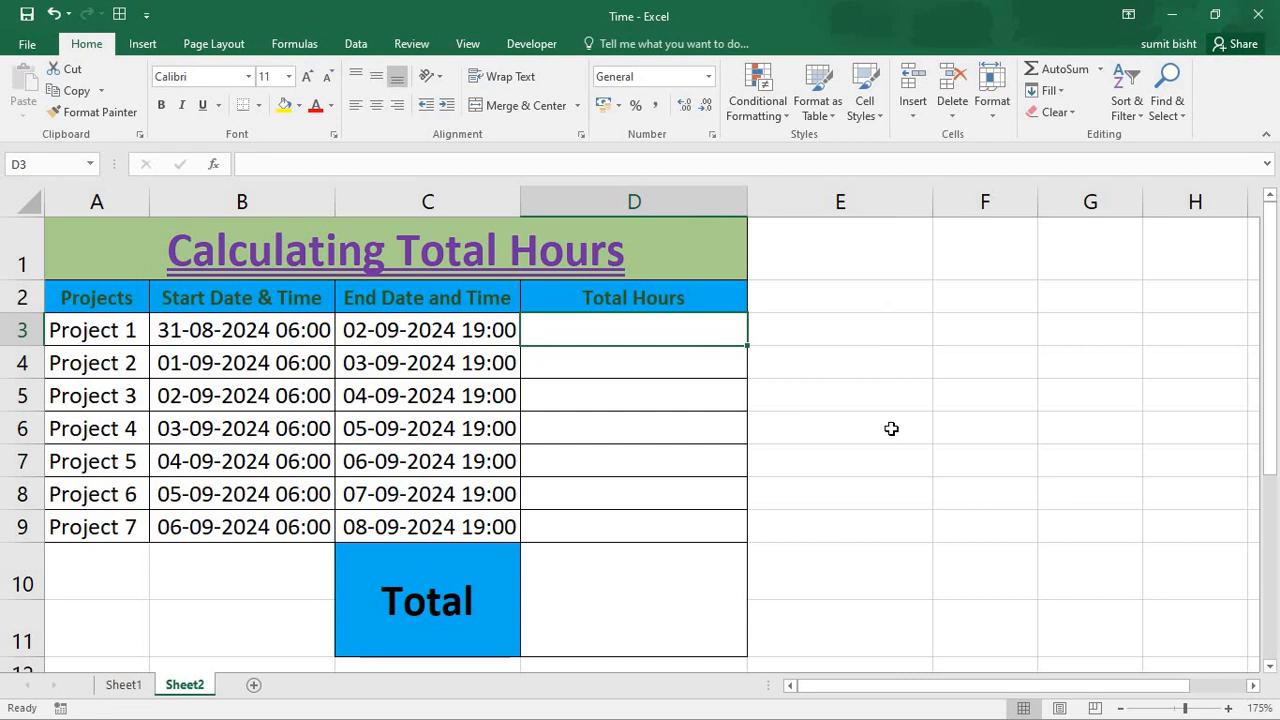
{"action": "type", "text": "="}
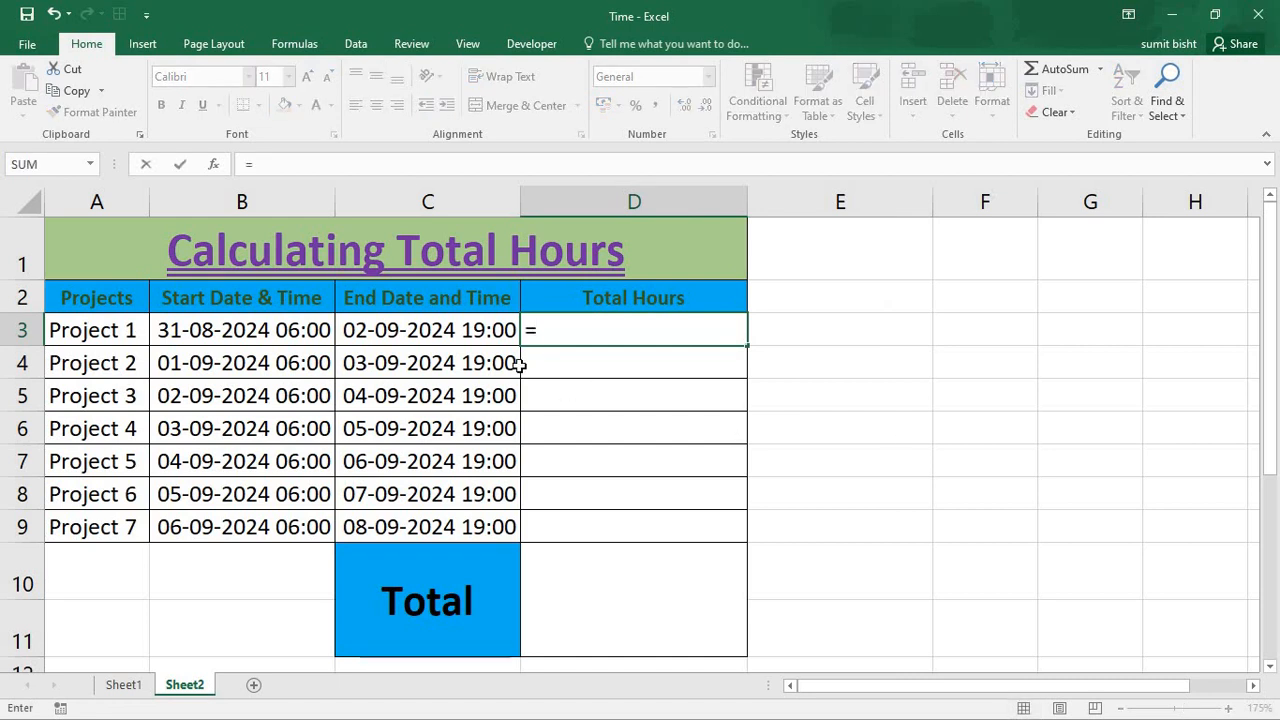
{"action": "left_click", "coordinate": [440, 337]}
{"action": "type", "text": "-"}
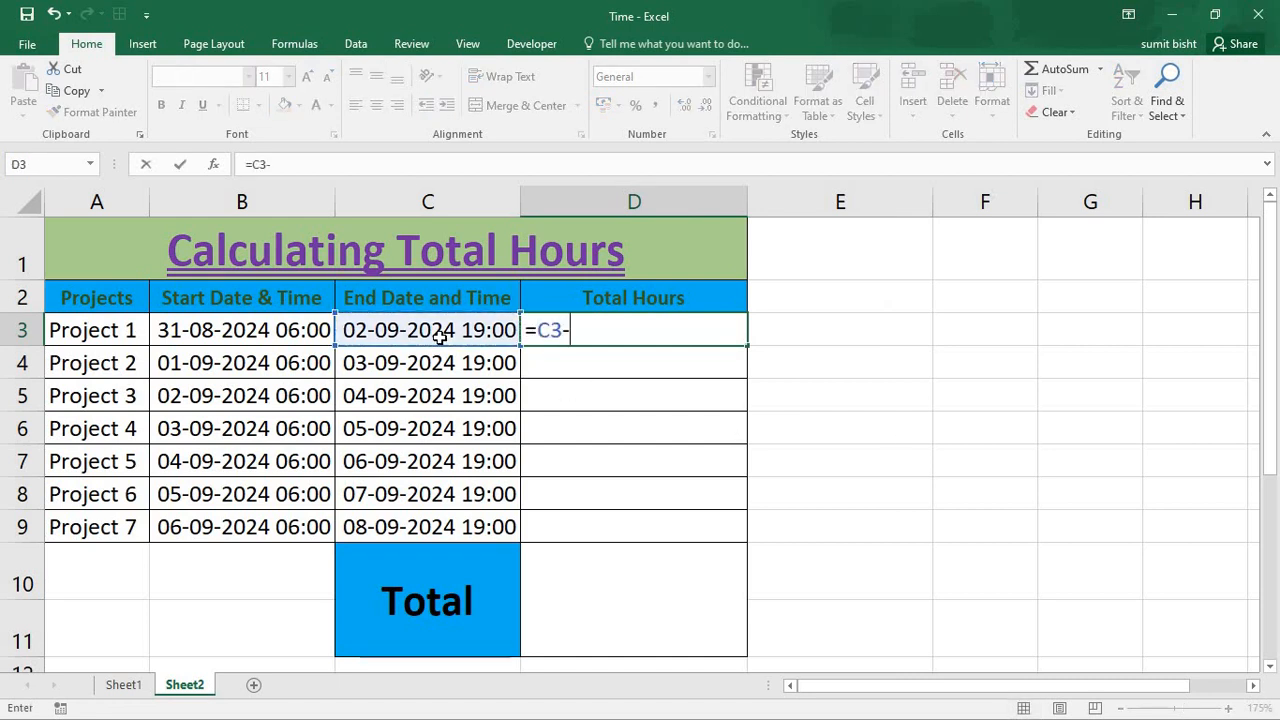
{"action": "left_click", "coordinate": [310, 331]}
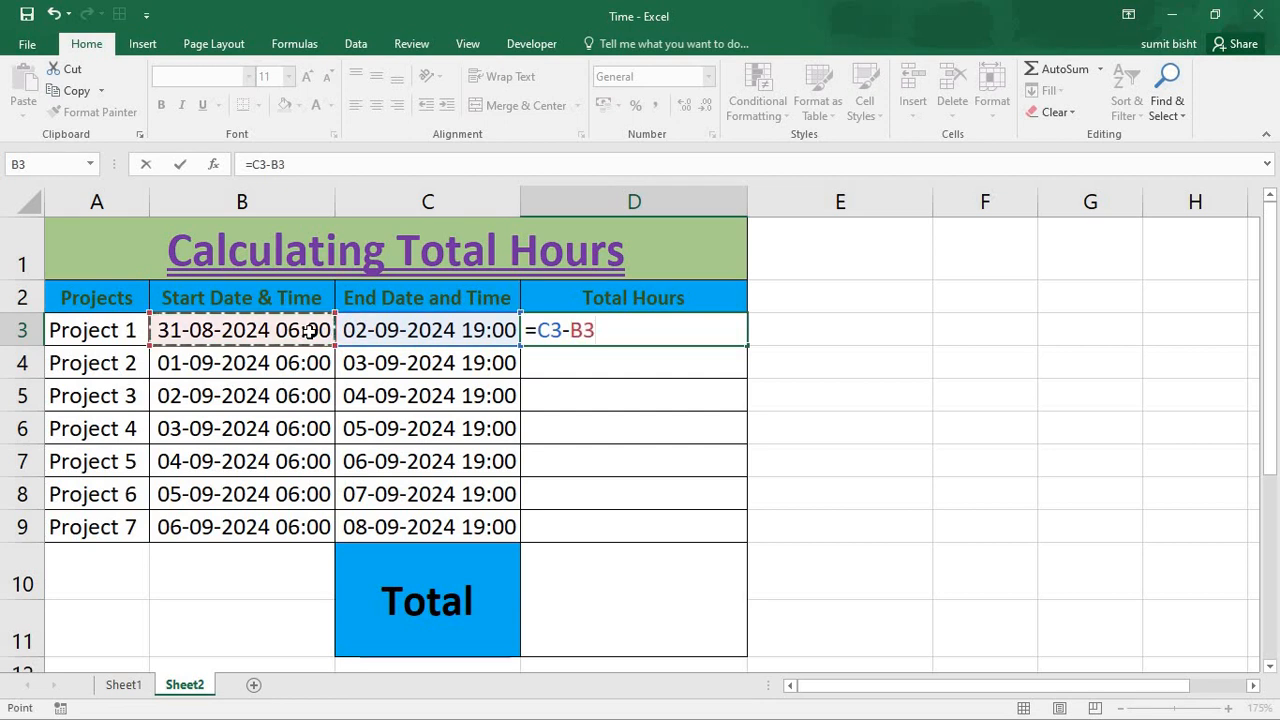
{"action": "key", "text": "Return"}
{"action": "left_click", "coordinate": [700, 335]}
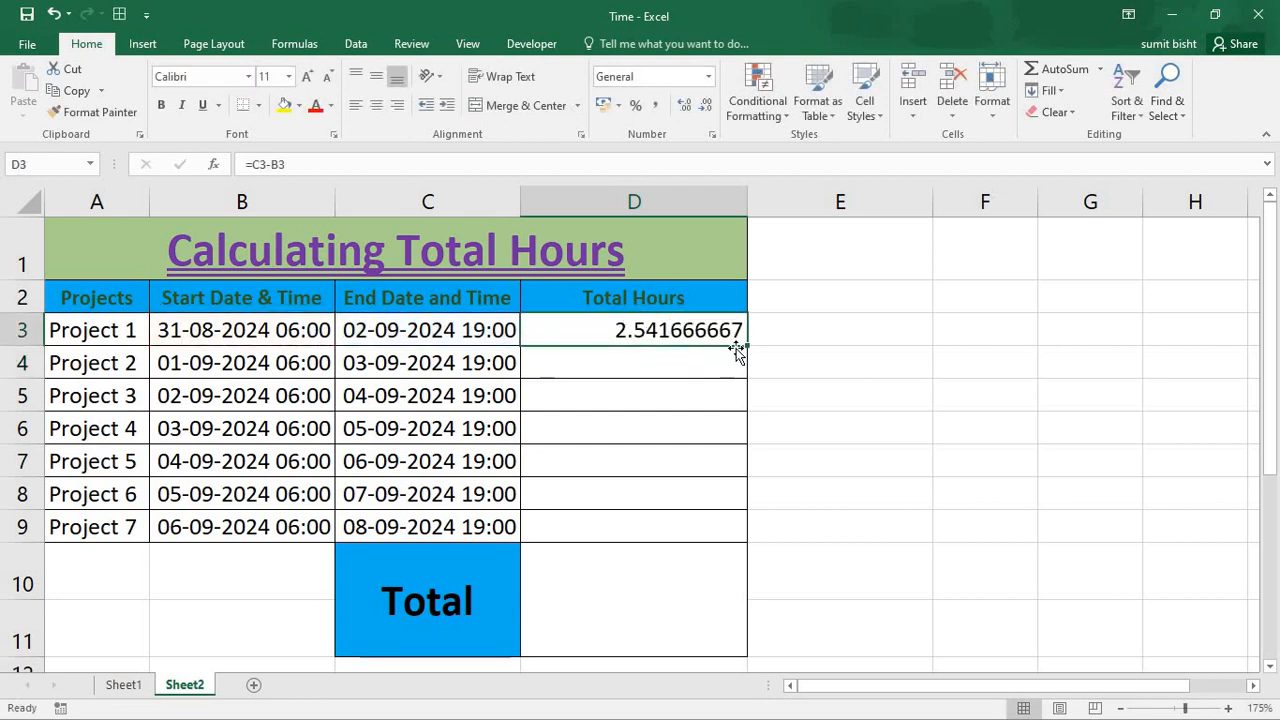
{"action": "left_click_drag", "start_coordinate": [736, 350], "coordinate": [754, 560]}
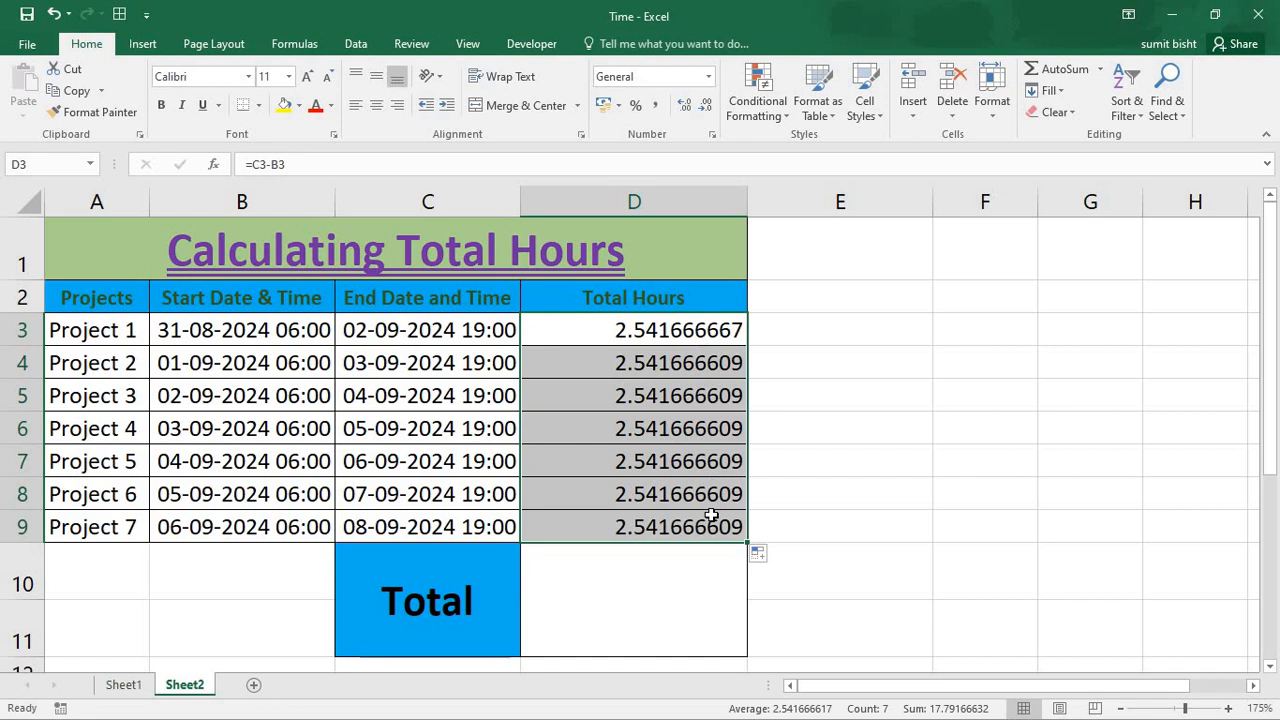
- Apply the Time number format to the Total Hours values in D3:D9
{"action": "left_click", "coordinate": [708, 77]}
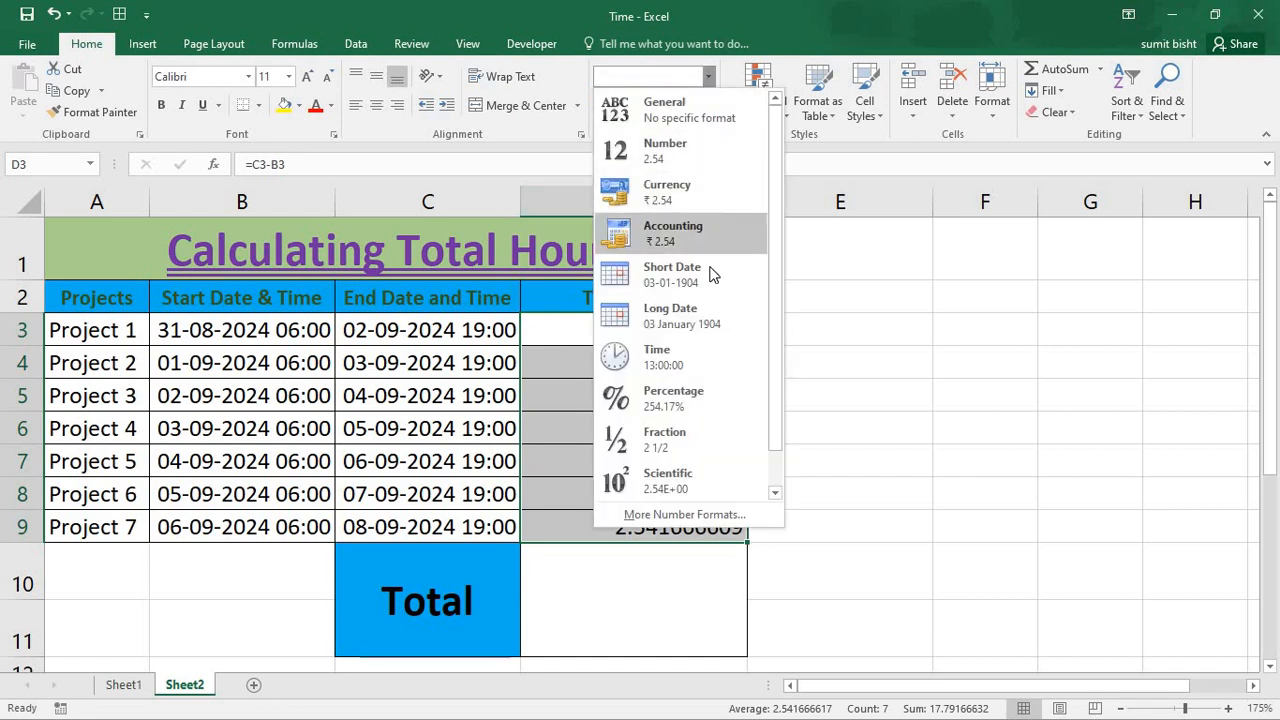
{"action": "left_click", "coordinate": [708, 360]}
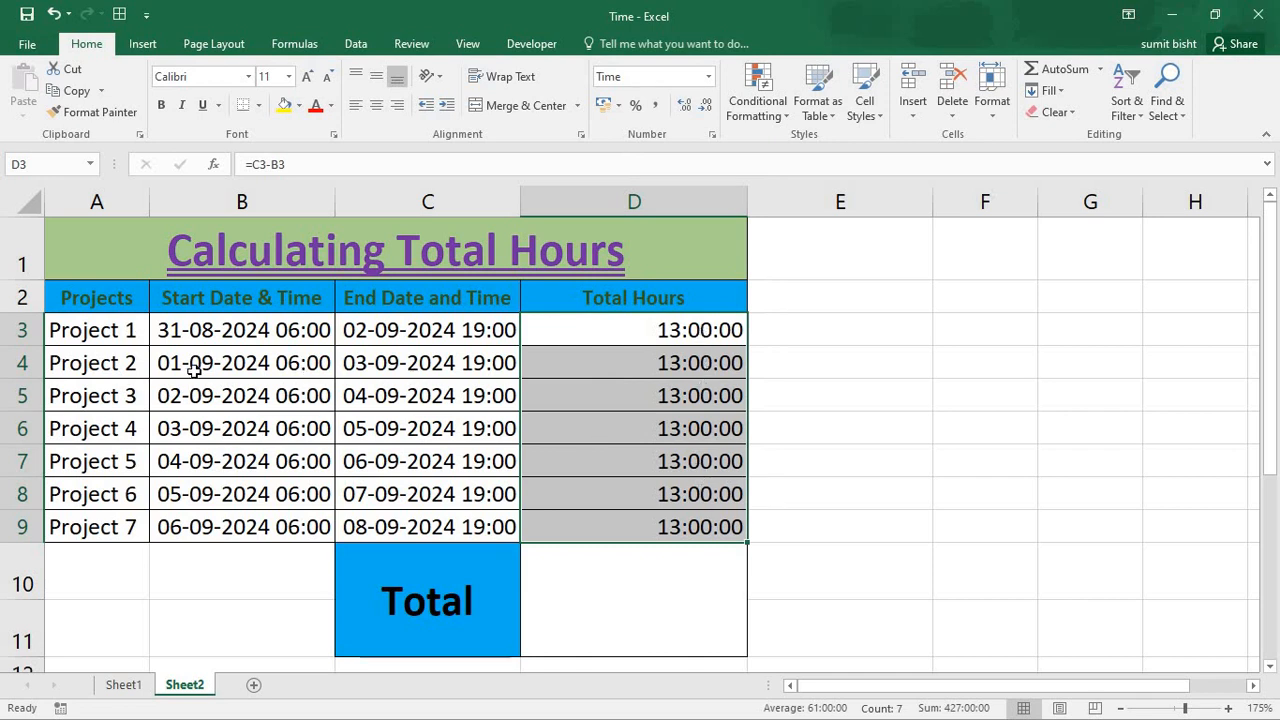
{"action": "left_click", "coordinate": [245, 338]}
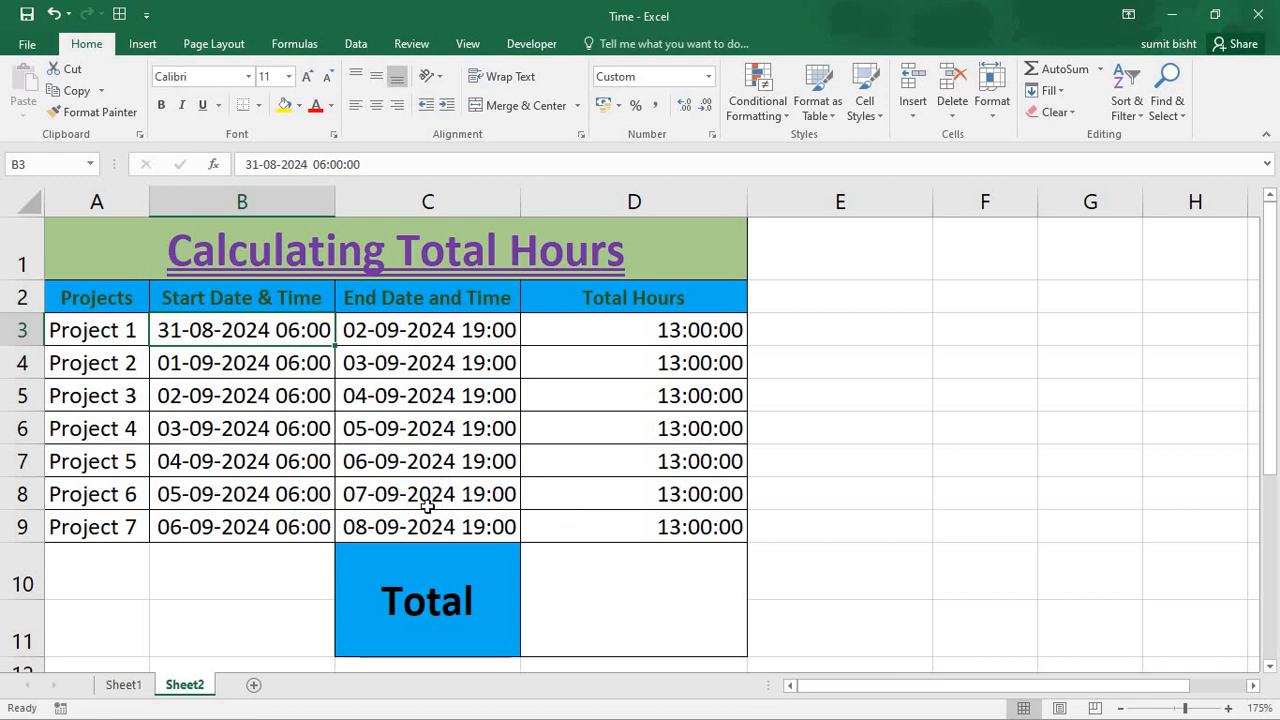
- Change the time in the End Date and Time of Project 6 in C8 to 15:00, keeping its date
{"action": "double_click", "coordinate": [476, 494]}
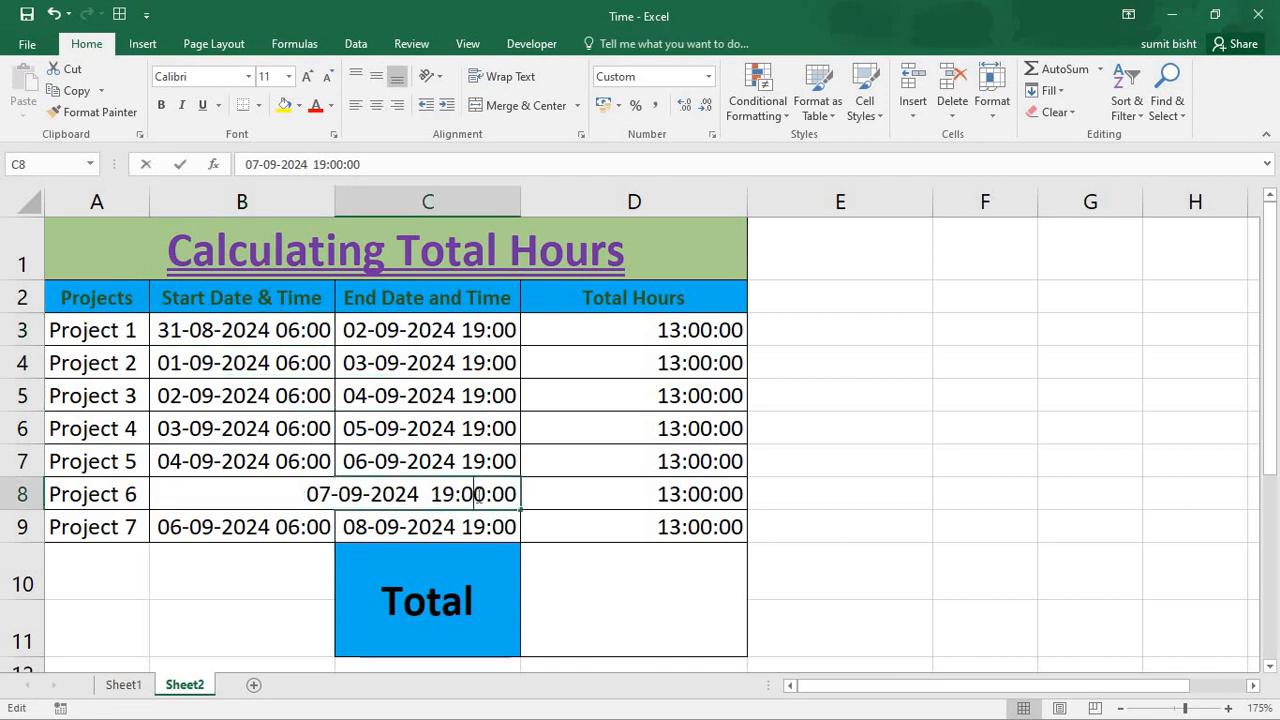
{"action": "left_click_drag", "start_coordinate": [487, 497], "coordinate": [431, 497]}
{"action": "left_click", "coordinate": [456, 494]}
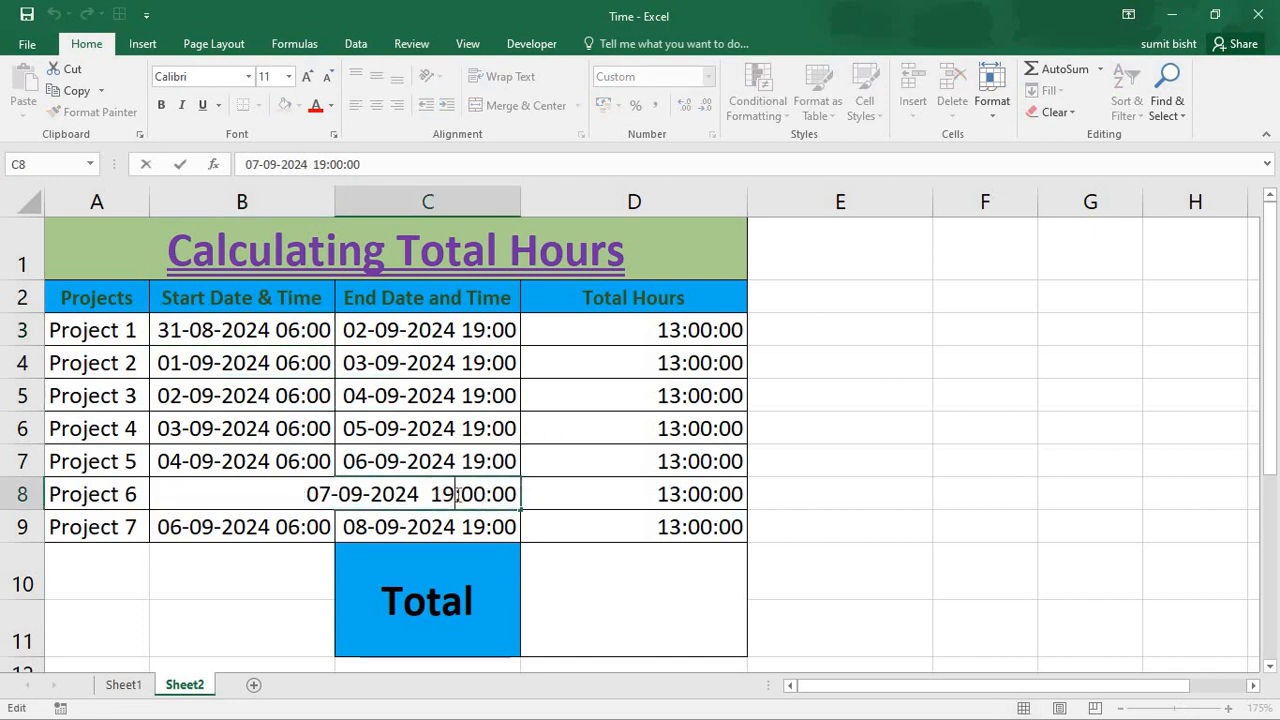
{"action": "key", "text": "BackSpace"}
{"action": "type", "text": "5"}
{"action": "left_click", "coordinate": [549, 521]}
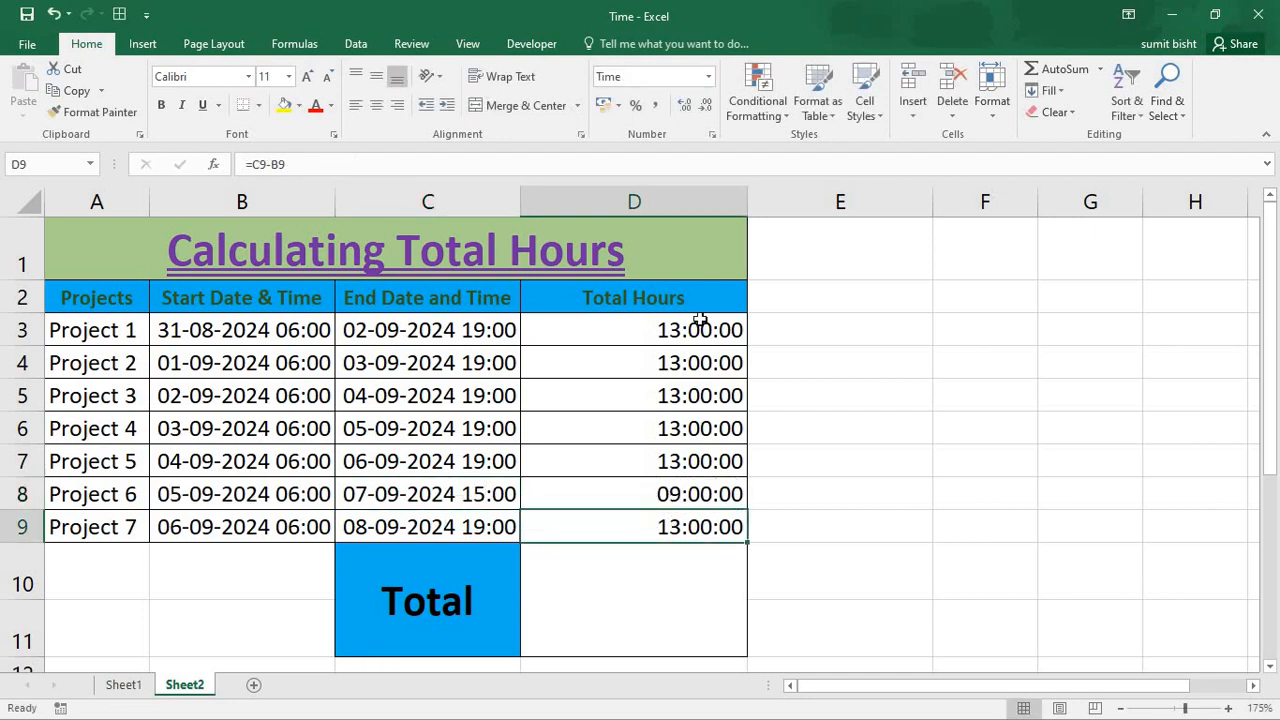
- Add up the project hours in the merged cell D10 with the formula =SUM(D3:D9) and align it vertically to the middle
{"action": "left_click", "coordinate": [648, 583]}
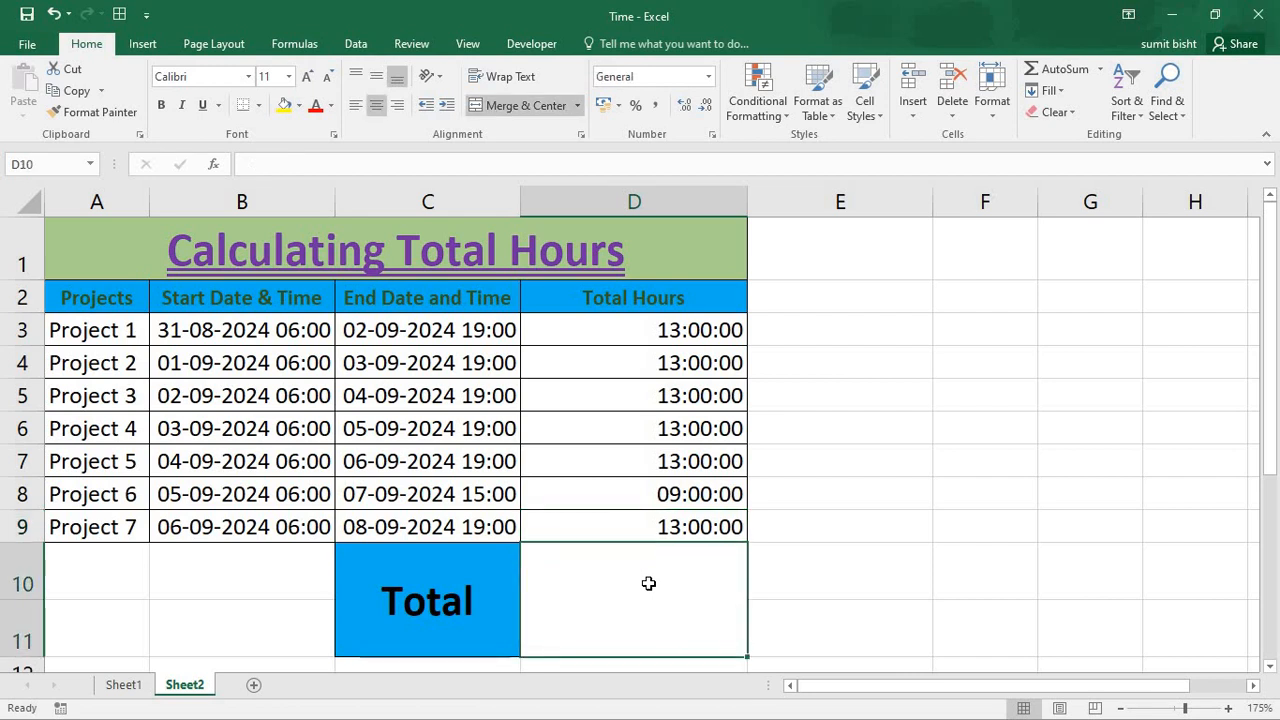
{"action": "type", "text": "=sum("}
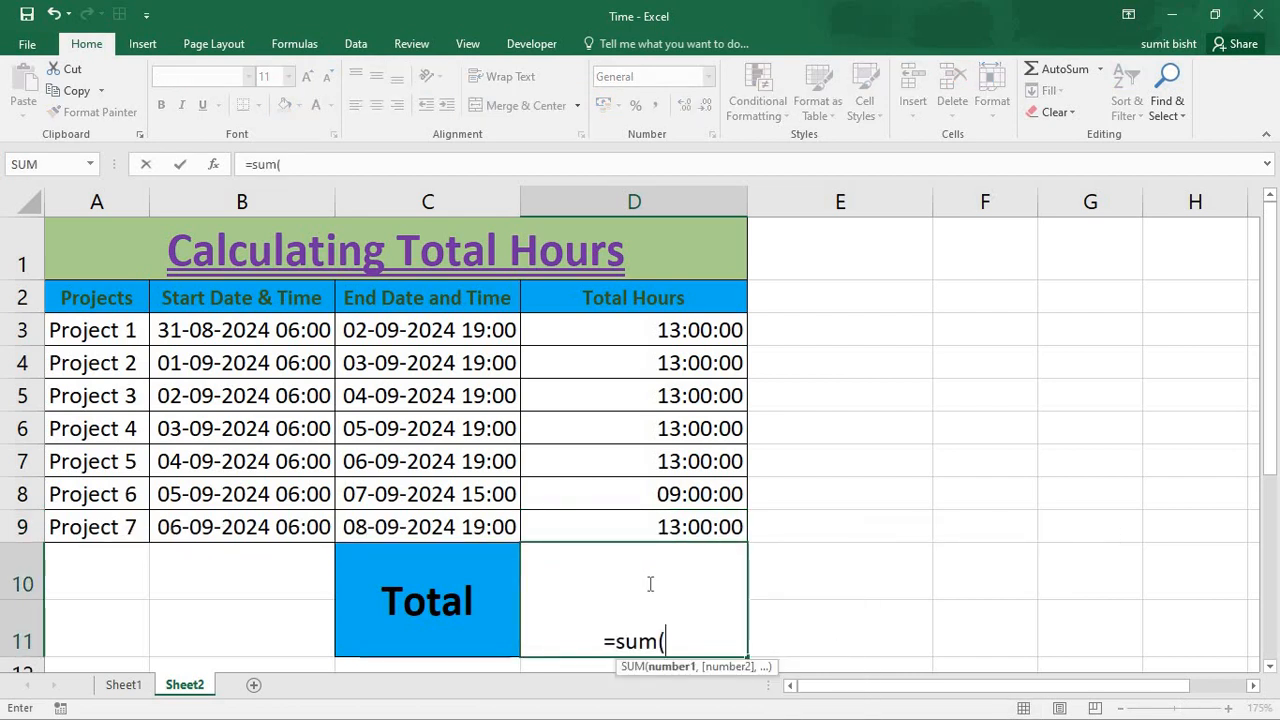
{"action": "left_click_drag", "start_coordinate": [658, 330], "coordinate": [668, 527]}
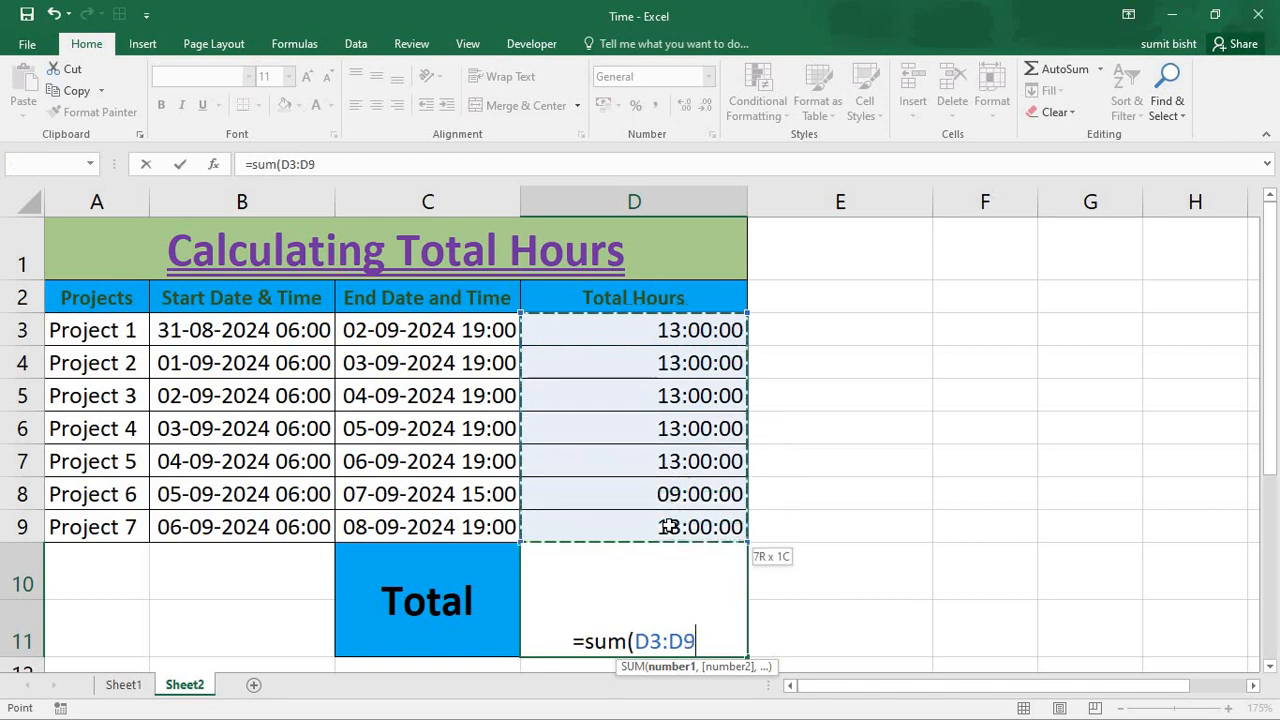
{"action": "type", "text": ")"}
{"action": "key", "text": "Return"}
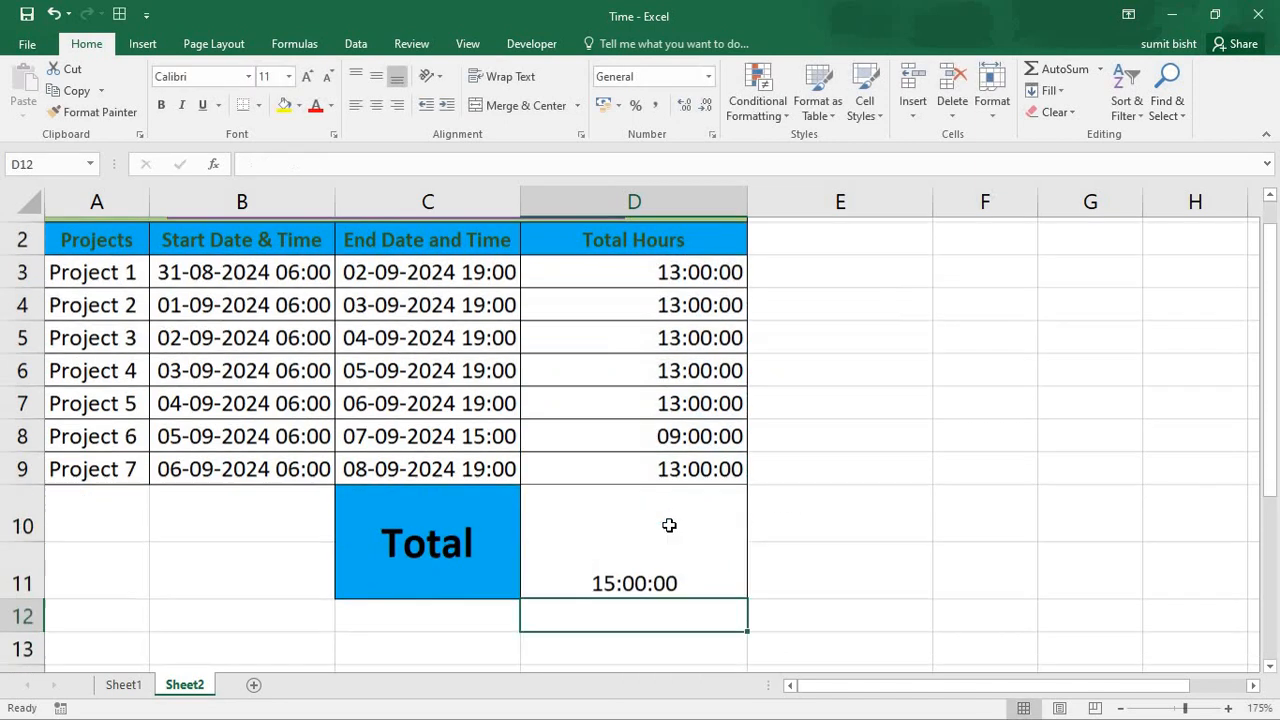
{"action": "left_click", "coordinate": [624, 558]}
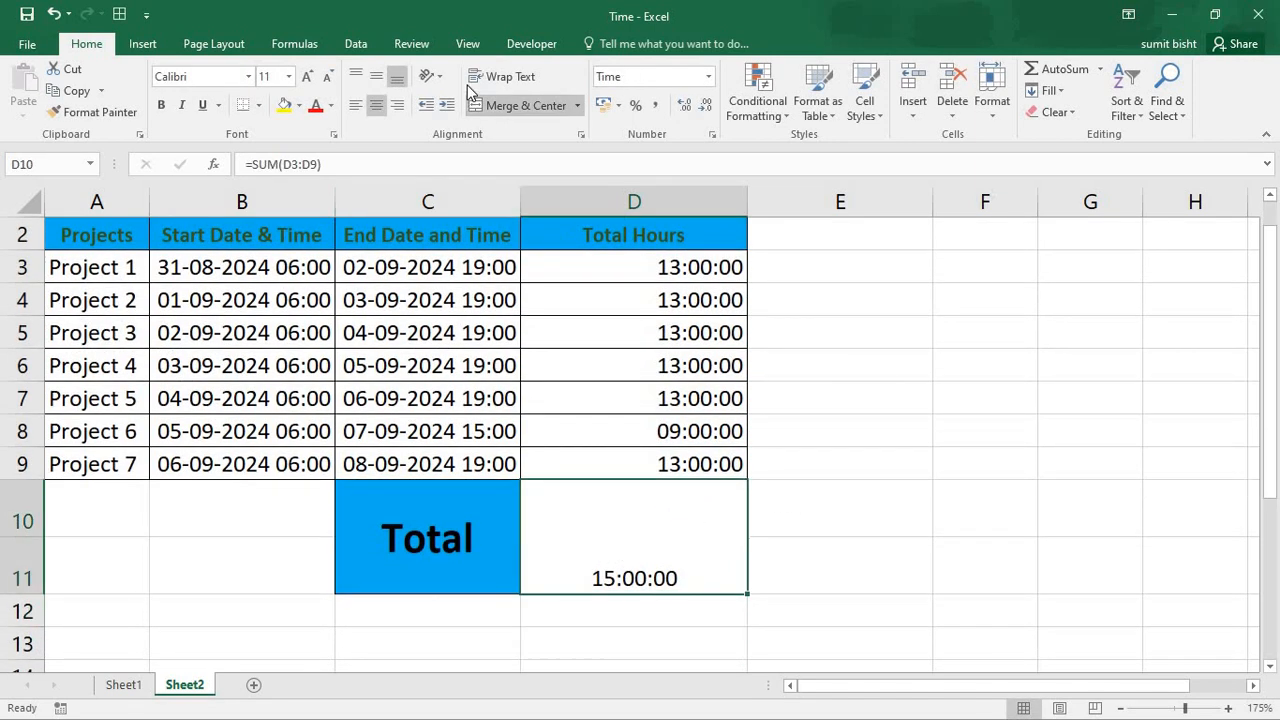
{"action": "left_click", "coordinate": [376, 76]}
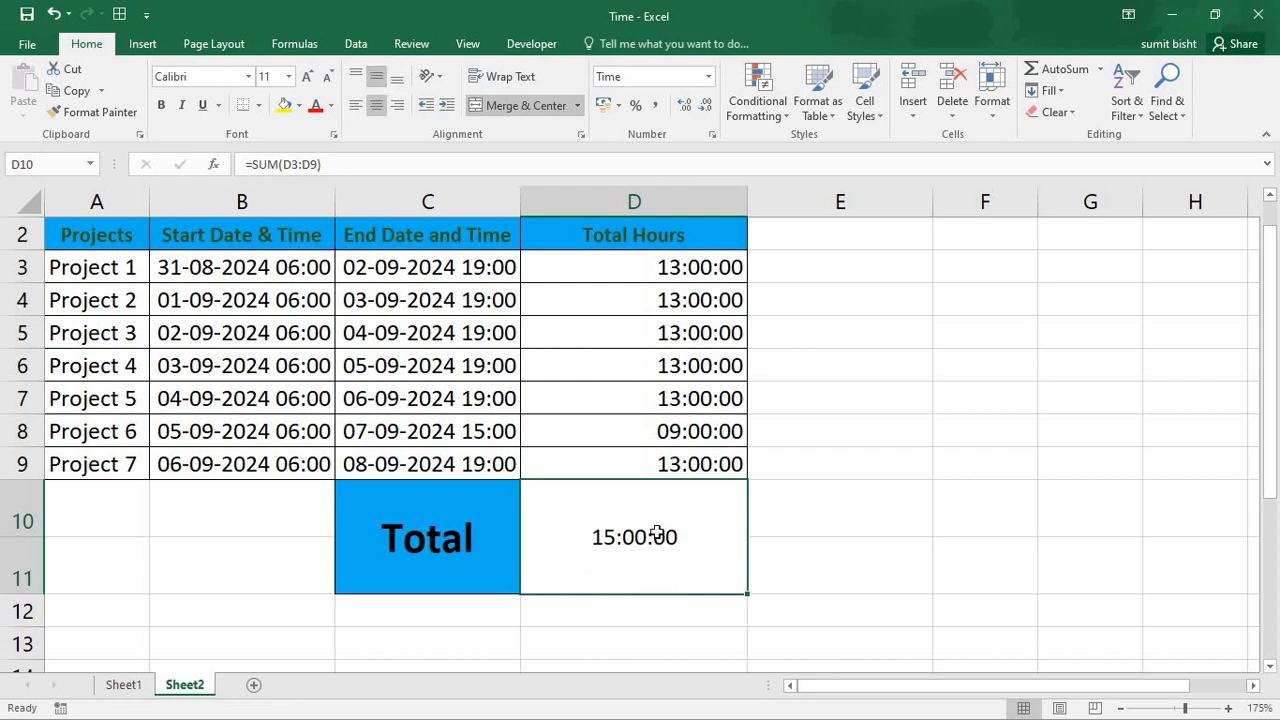
- Apply the custom number format [h]:mm to the total in D10
{"action": "key", "text": "ctrl+1"}
{"action": "left_click", "coordinate": [452, 301]}
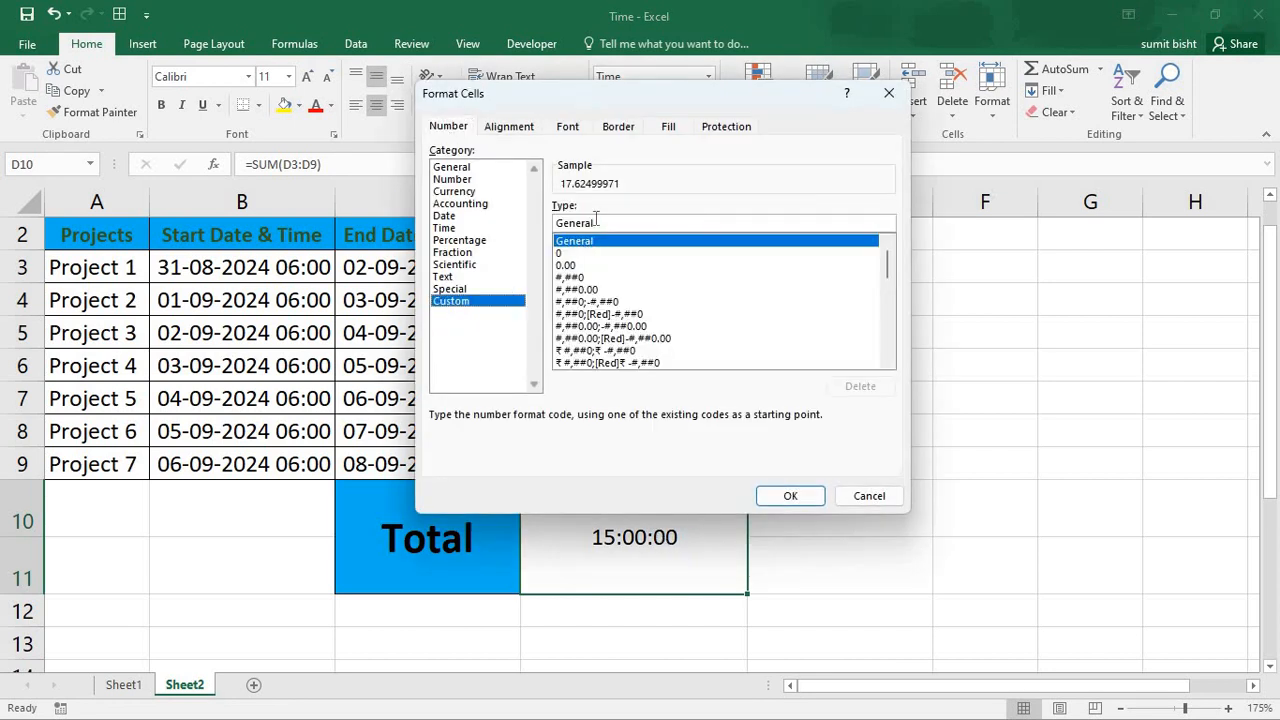
{"action": "left_click_drag", "start_coordinate": [598, 220], "coordinate": [509, 234]}
{"action": "type", "text": "[h]"}
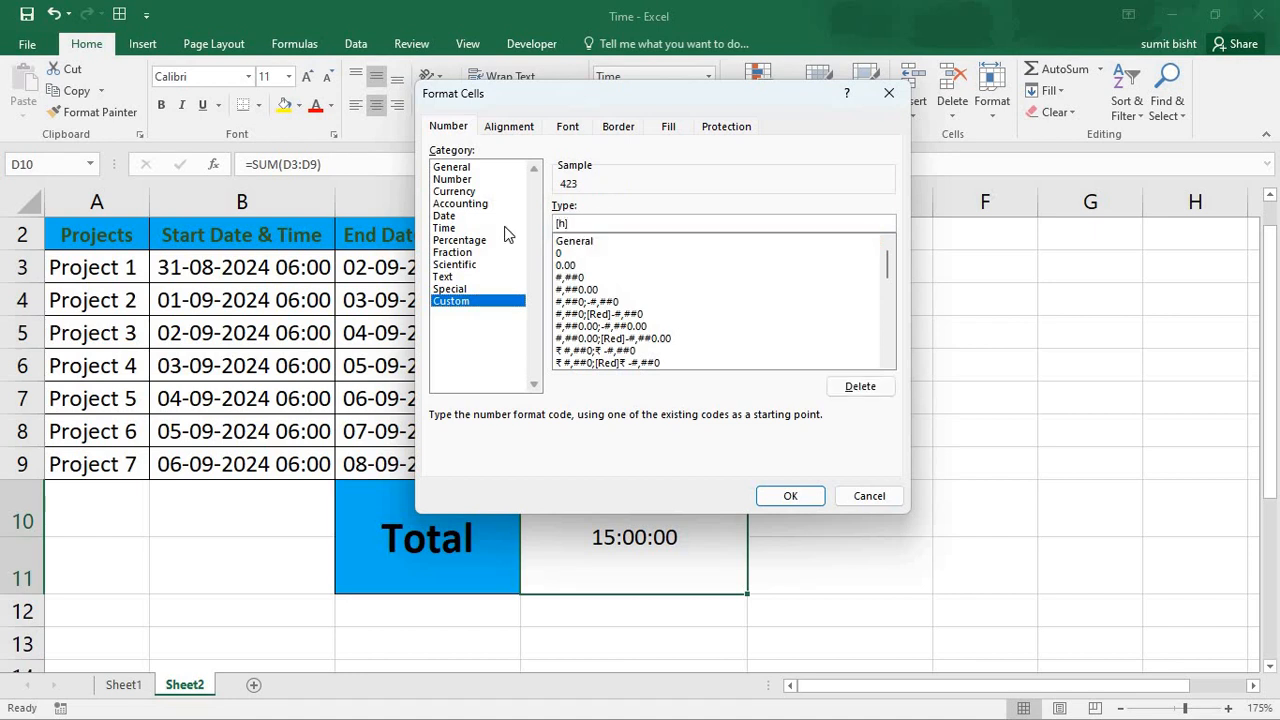
{"action": "type", "text": ":mm"}
{"action": "left_click", "coordinate": [792, 500]}
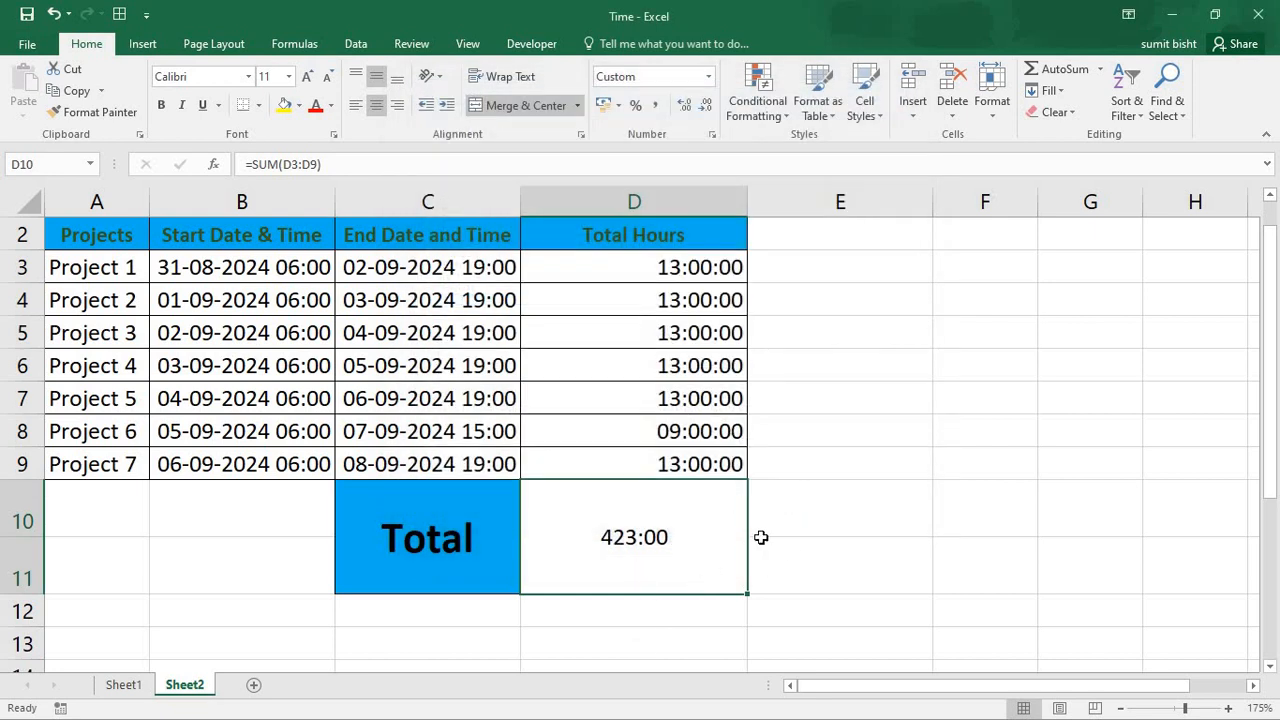
- Examine the available Time format types for the In-Time cell B3 on Sheet1, and leave the format settings without applying any
{"action": "left_click", "coordinate": [124, 685]}
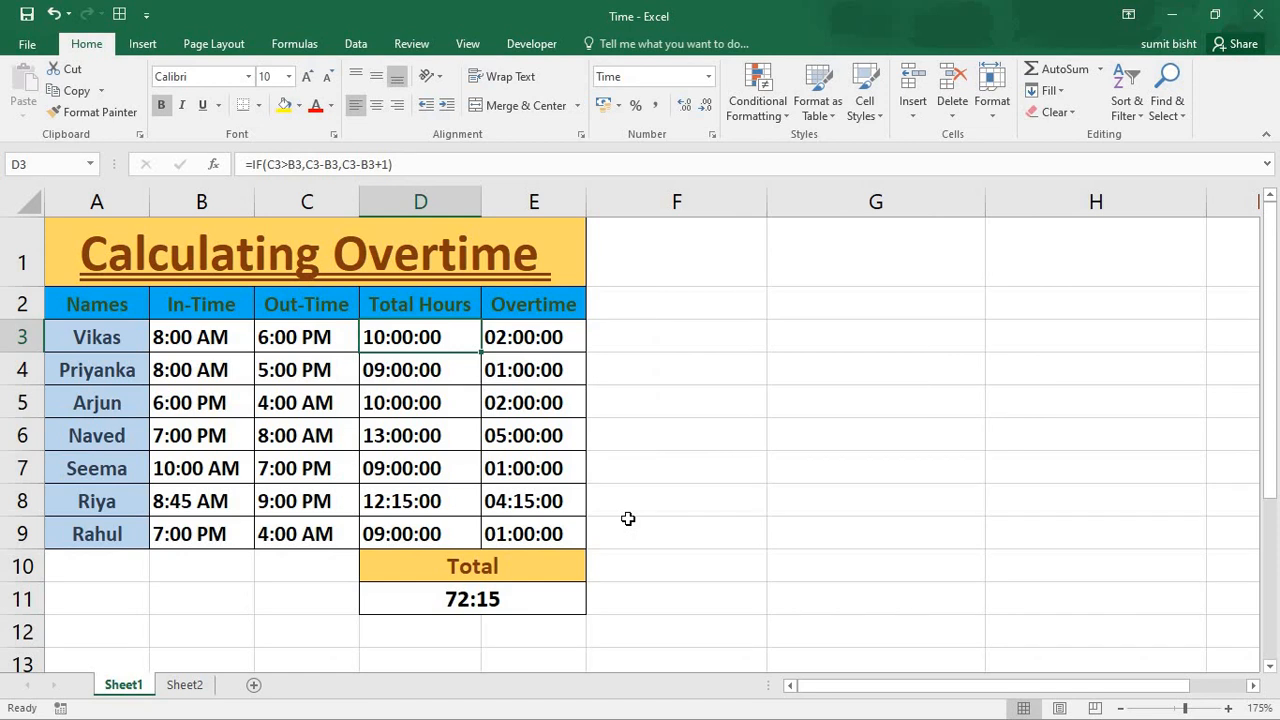
{"action": "left_click", "coordinate": [213, 342]}
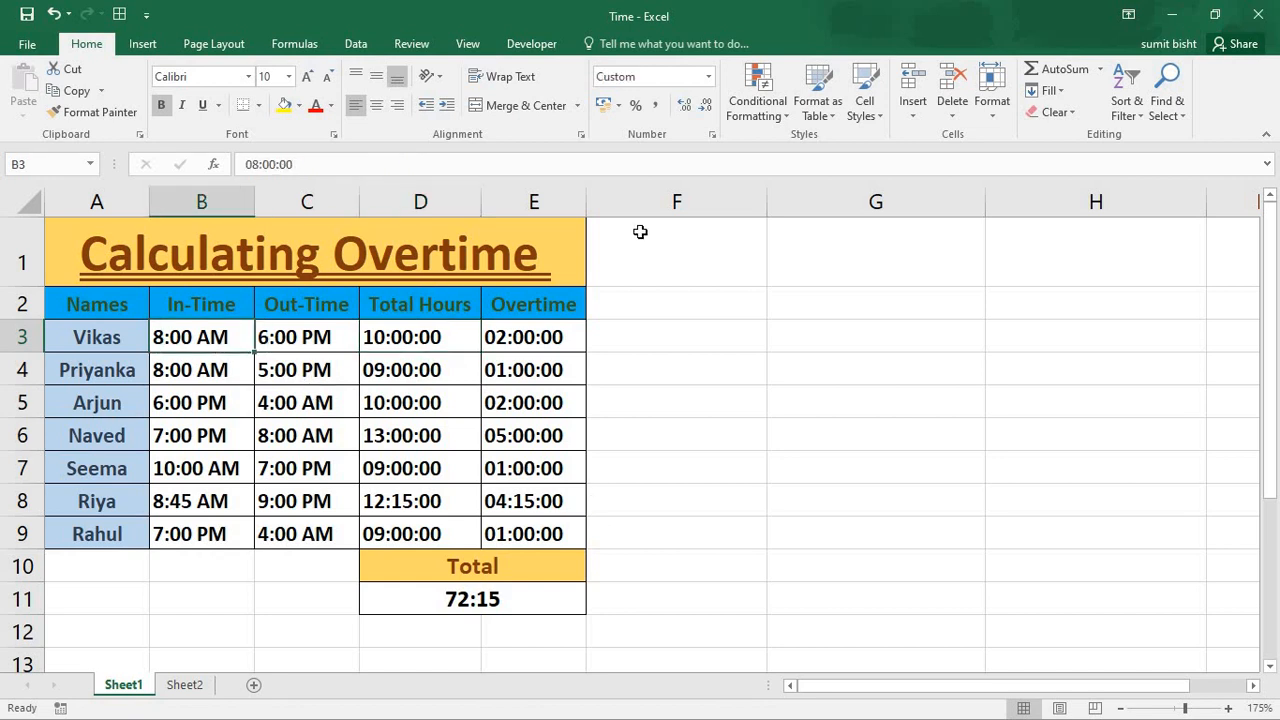
{"action": "left_click", "coordinate": [708, 77]}
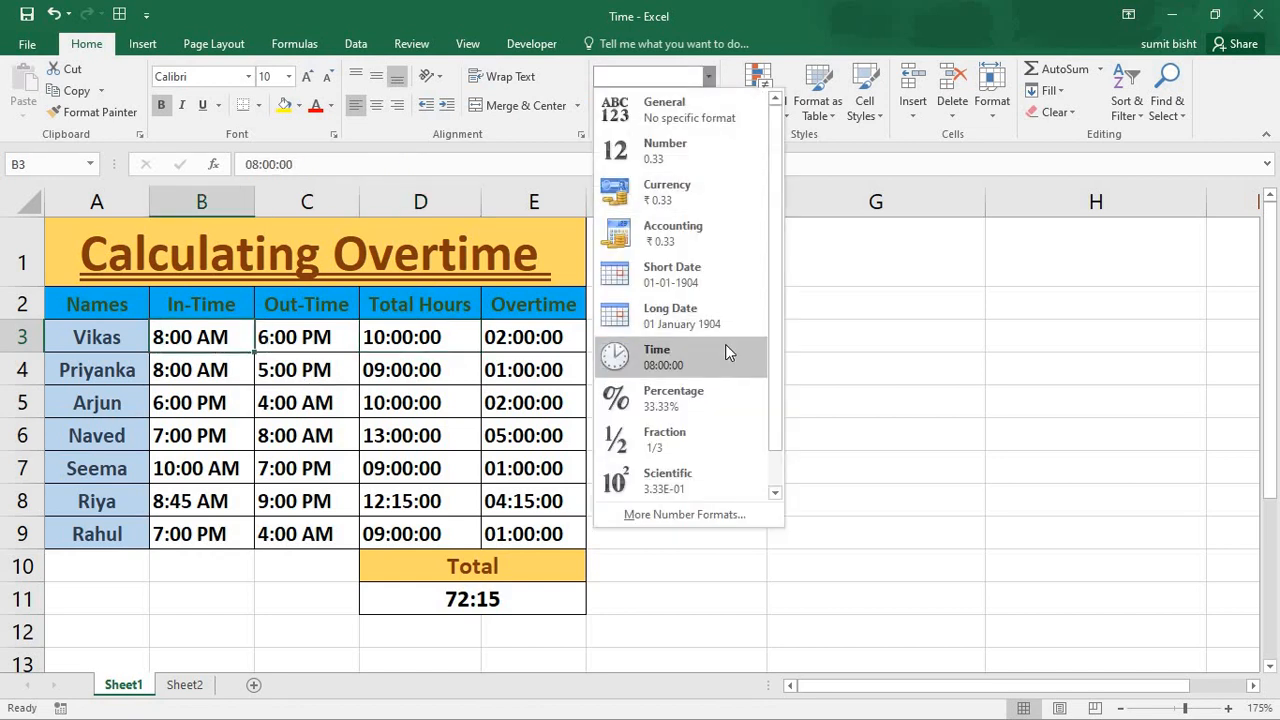
{"action": "left_click", "coordinate": [689, 515]}
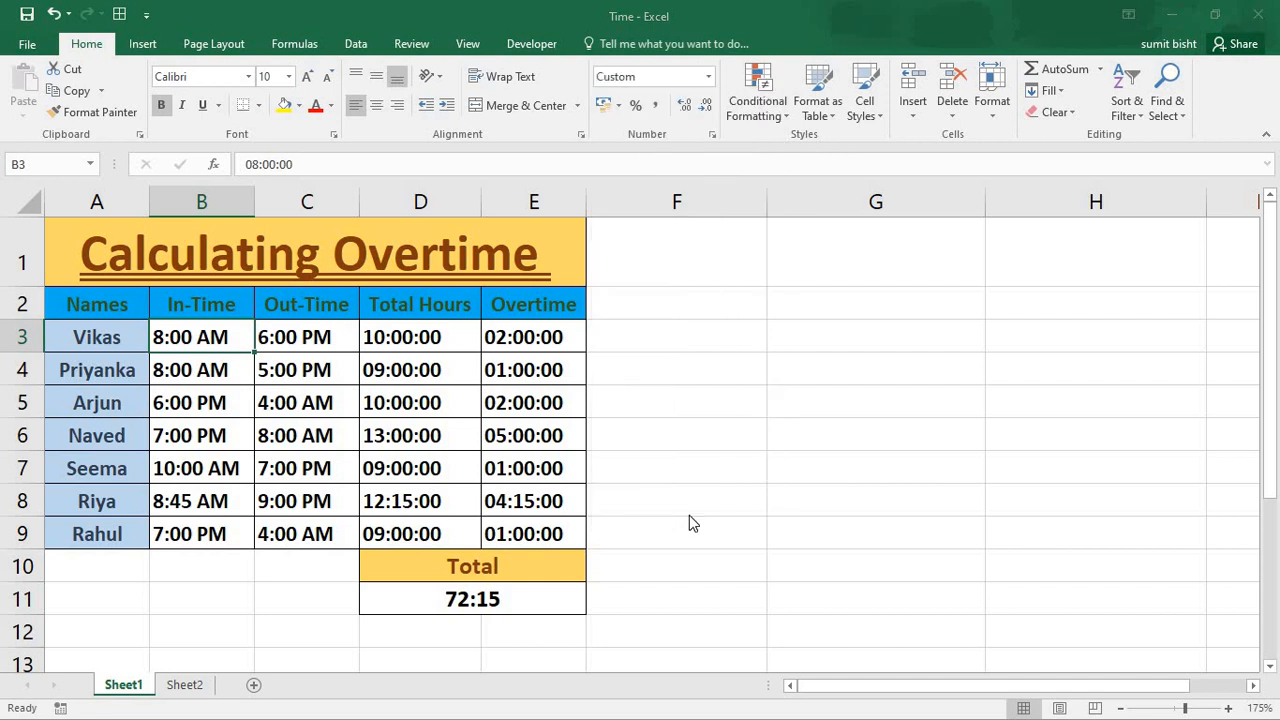
{"action": "left_click", "coordinate": [443, 229]}
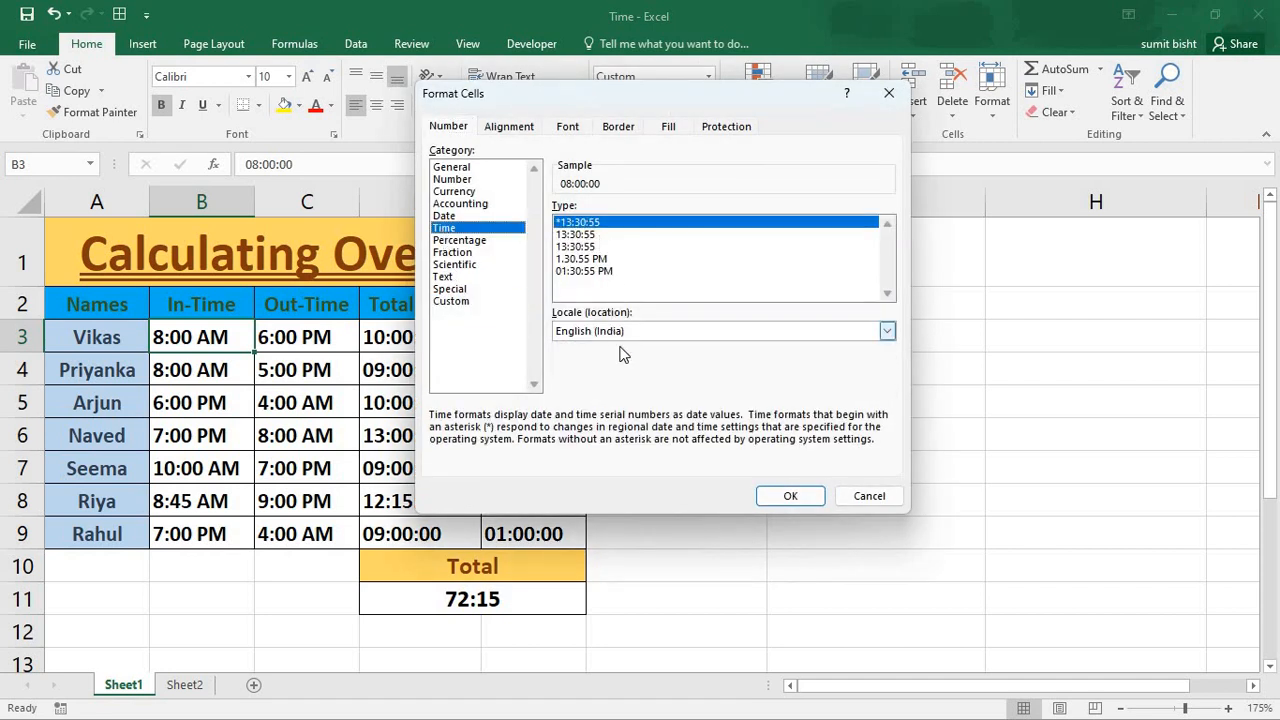
{"action": "left_click", "coordinate": [868, 496]}
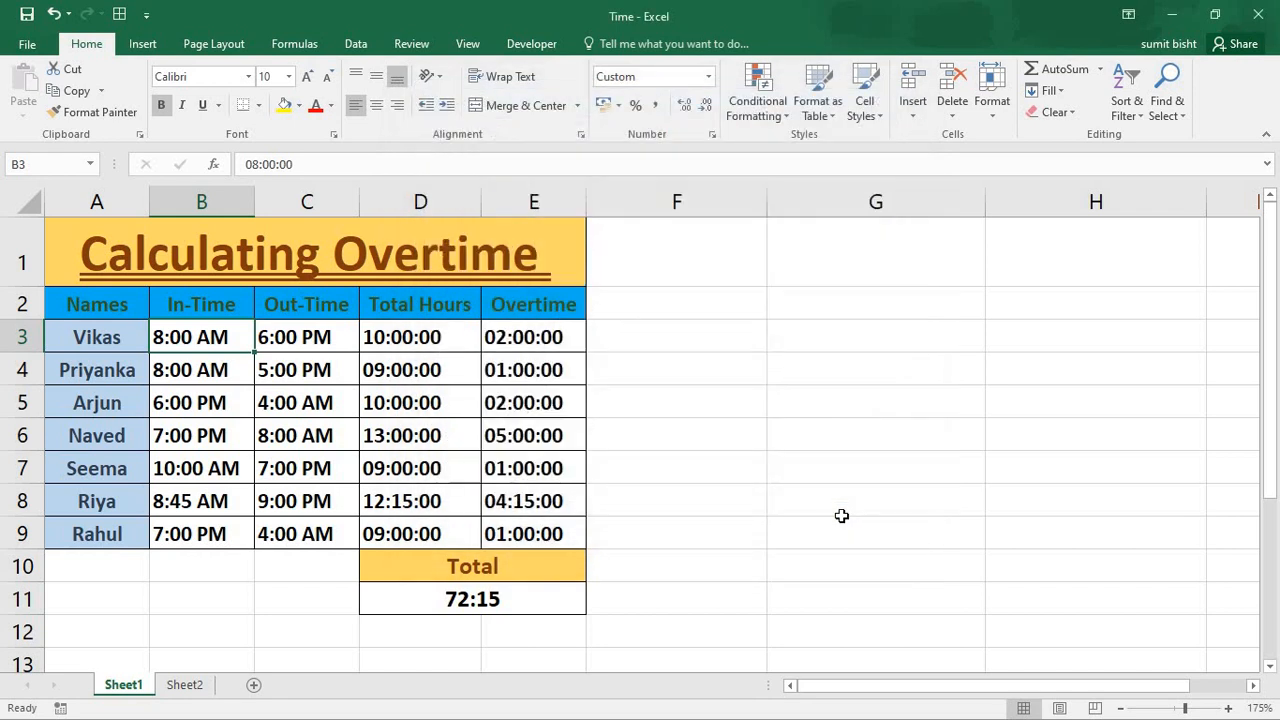